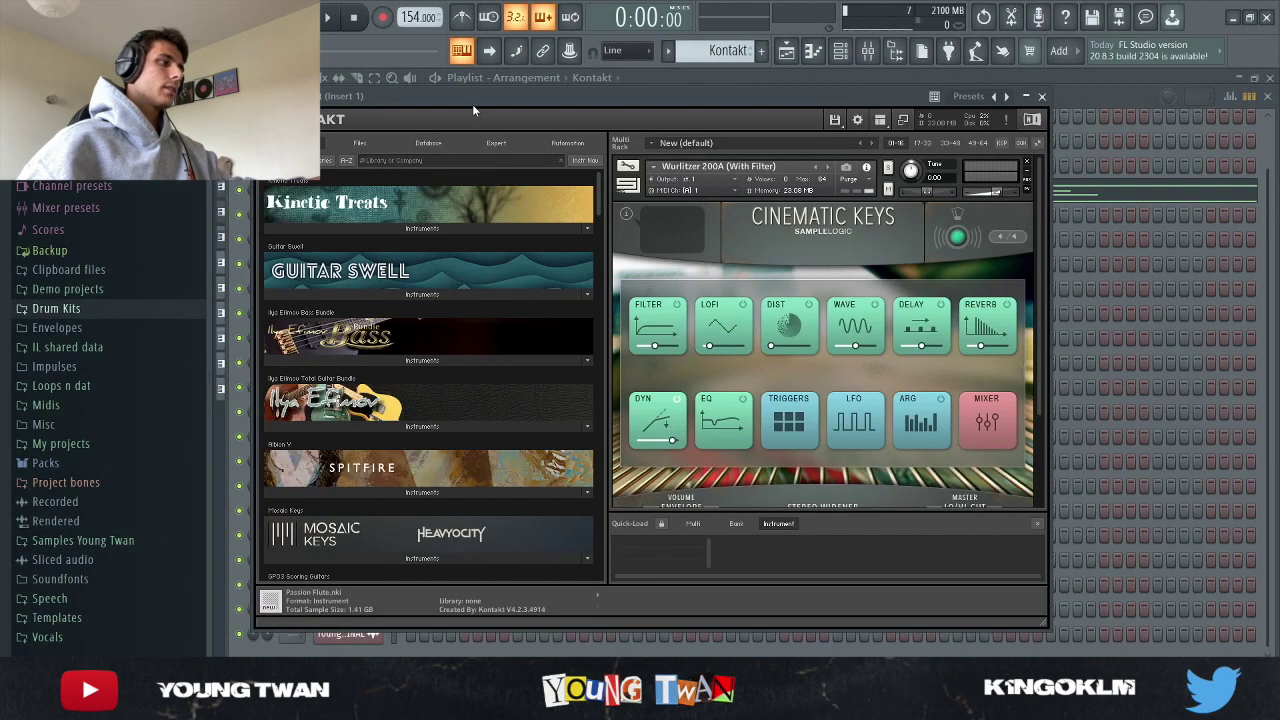
Step: Drag the Kontakt Cinematic Keys window aside so the channel rack shows behind it
left_click_drag(467, 102, 492, 87)
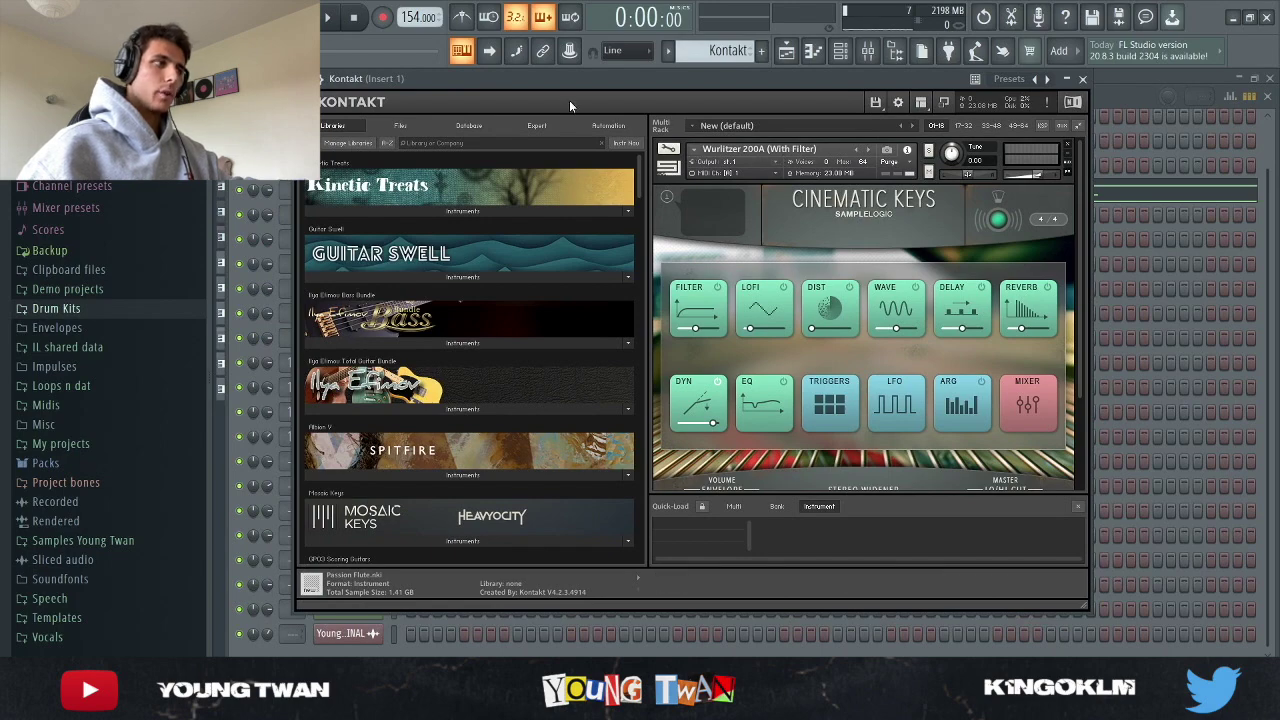
left_click_drag(553, 96, 683, 122)
Step: Close the Kontakt window and open its Wurlitzer chord pattern in the piano roll
left_click(363, 197)
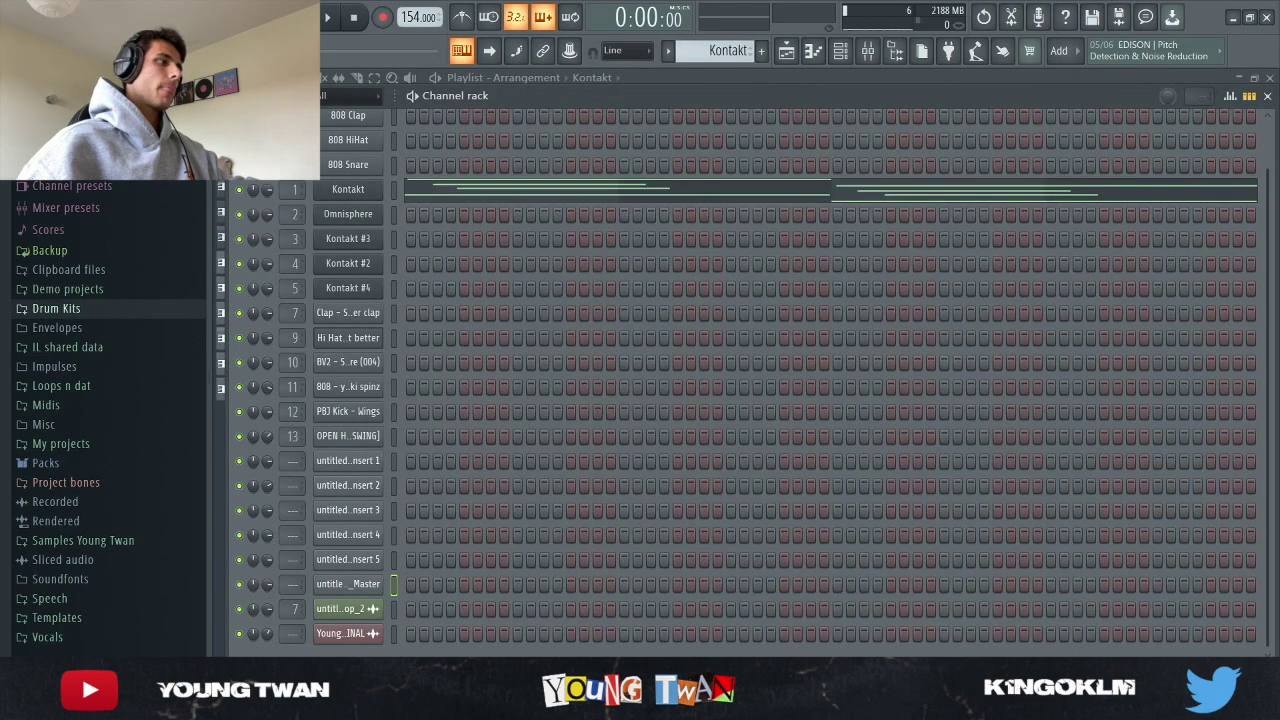
left_click(481, 186)
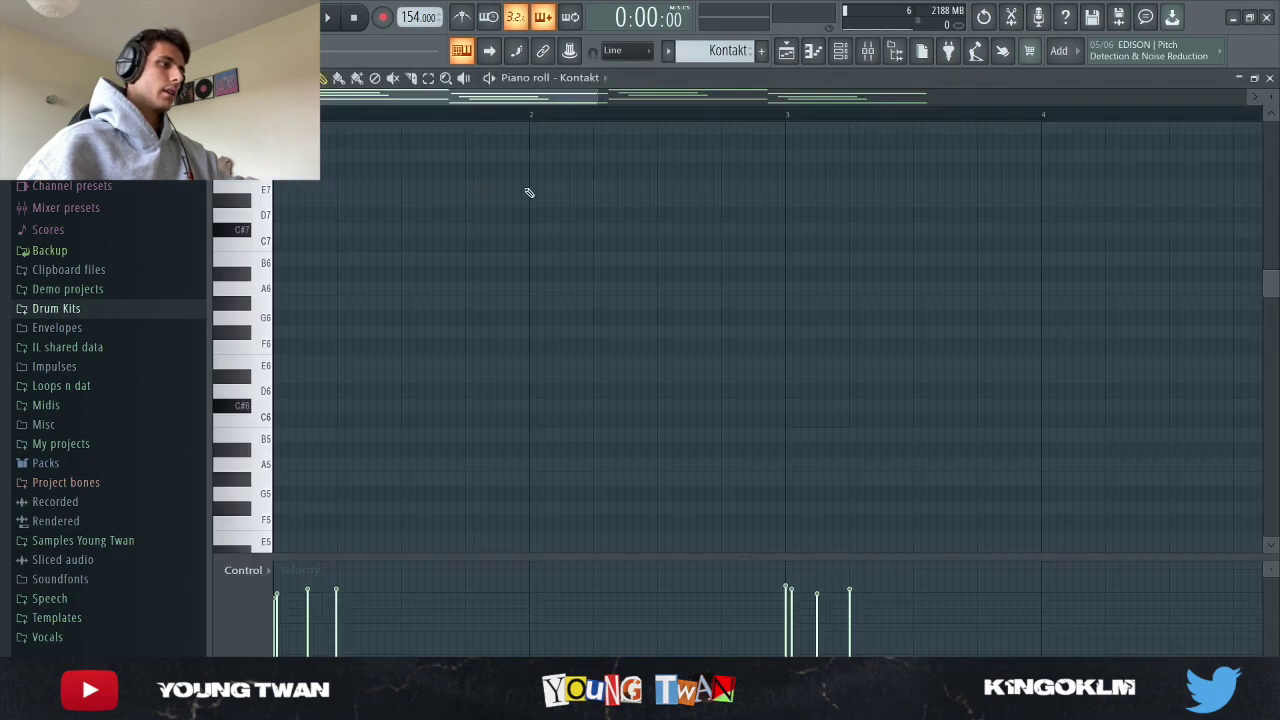
left_click(873, 60)
key("F9")
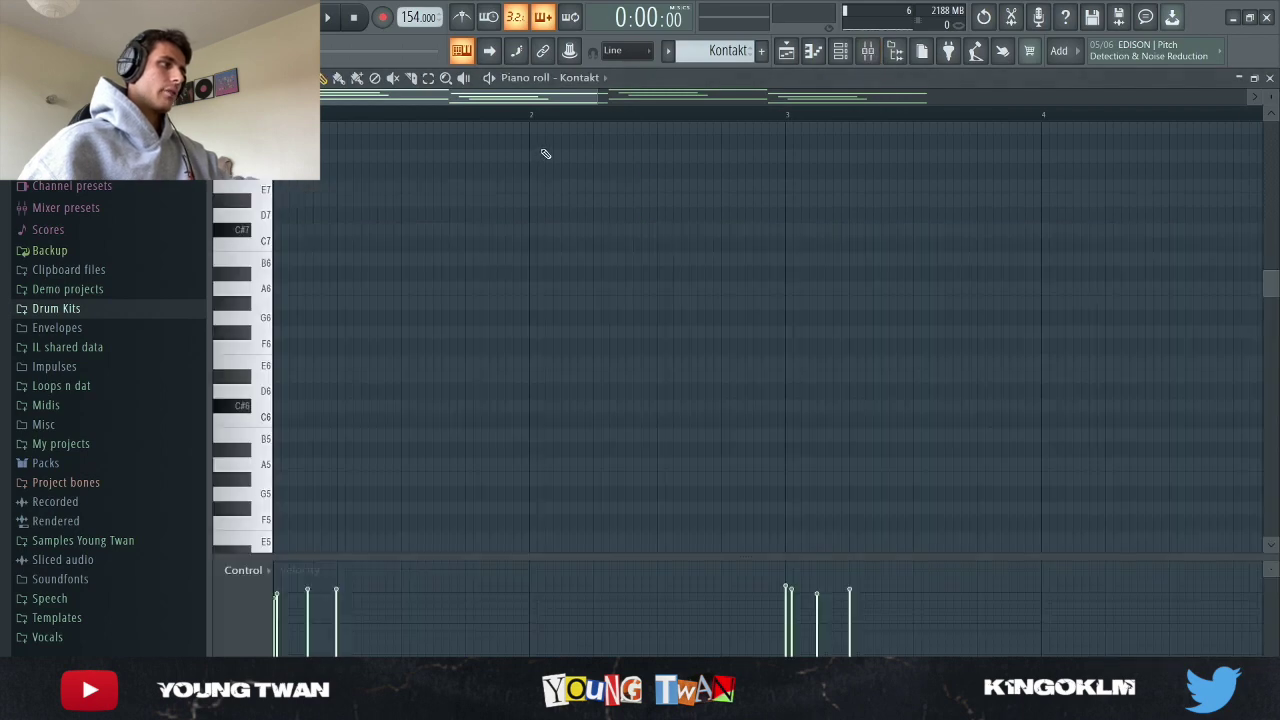
Step: Play the Kontakt chord progression, stop it, and bring up the mixer with F9
key("space")
scroll(610, 205, "down", 3)
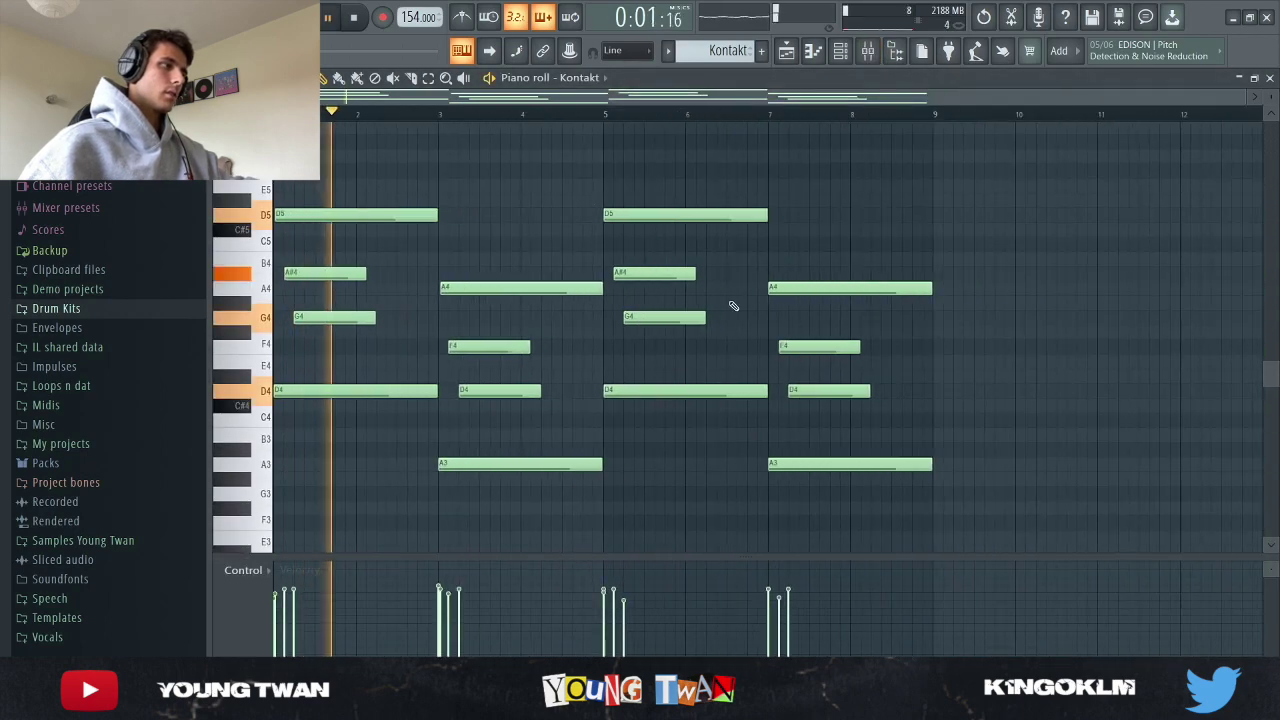
scroll(1081, 274, "up", 1)
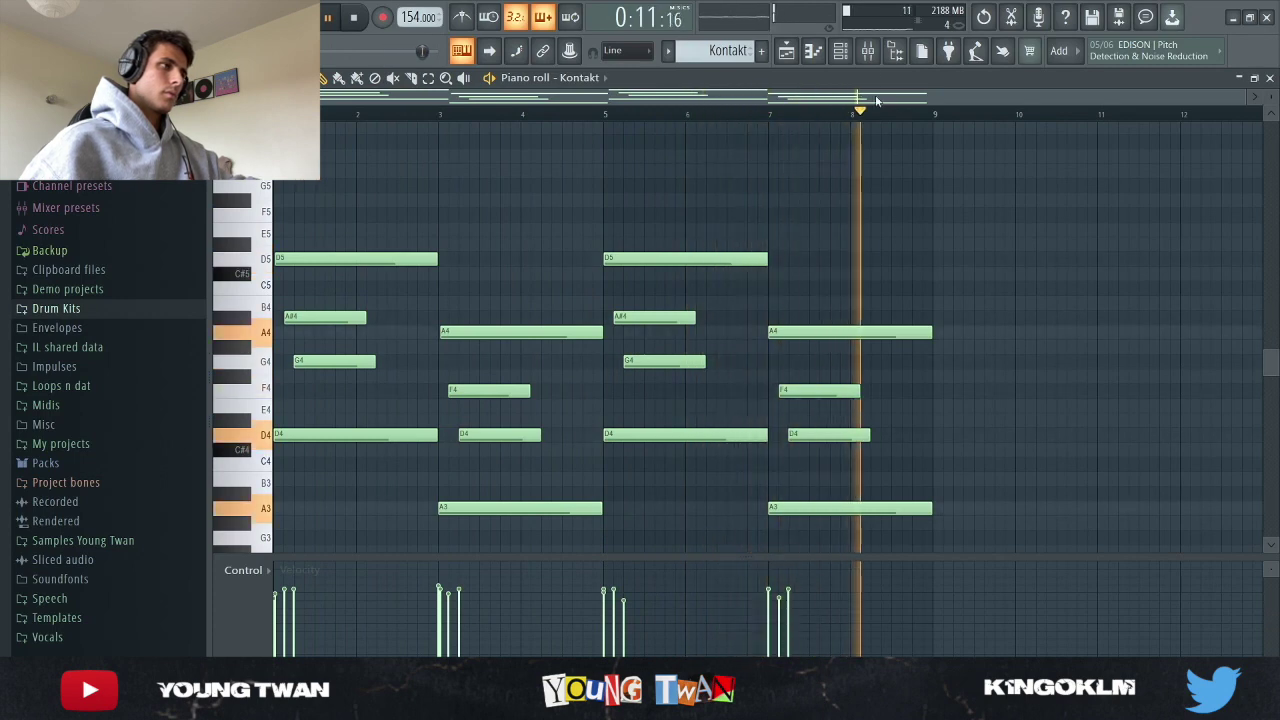
key("space")
key("F9")
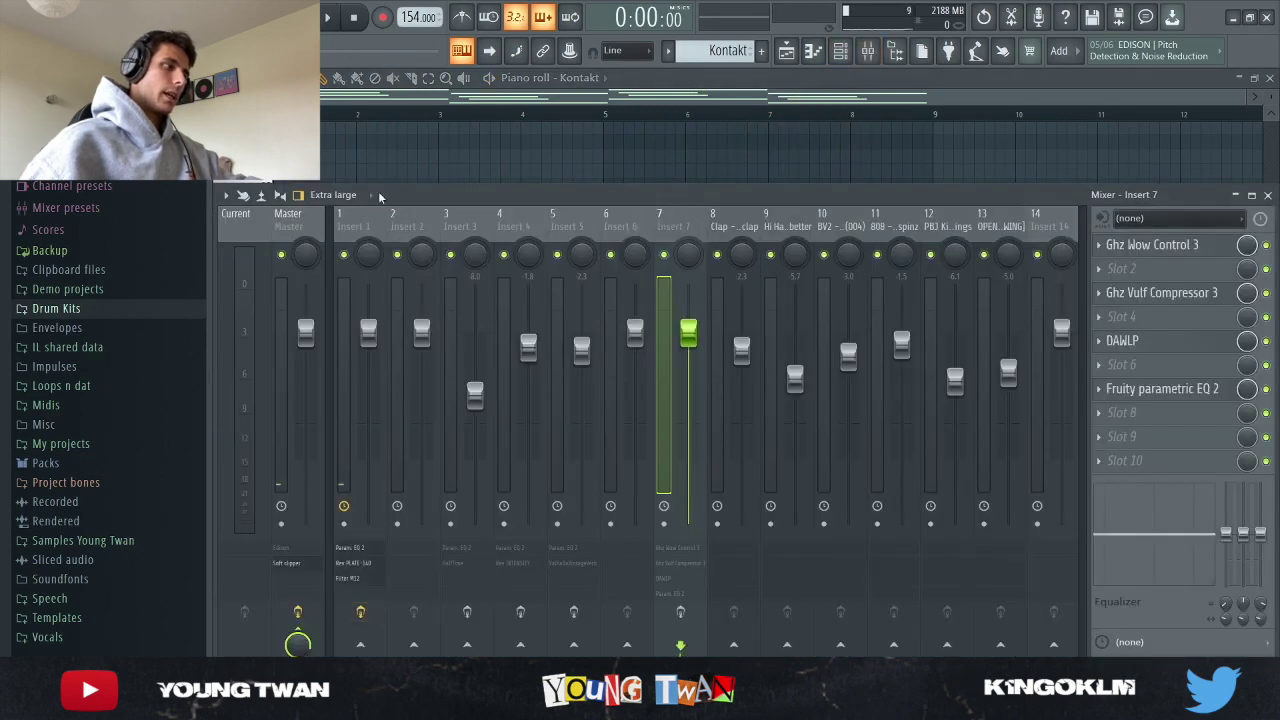
Step: Select mixer Insert 1 and inspect its Parametric EQ 2 and Rev PLATE-140 settings
left_click(358, 226)
left_click(1165, 250)
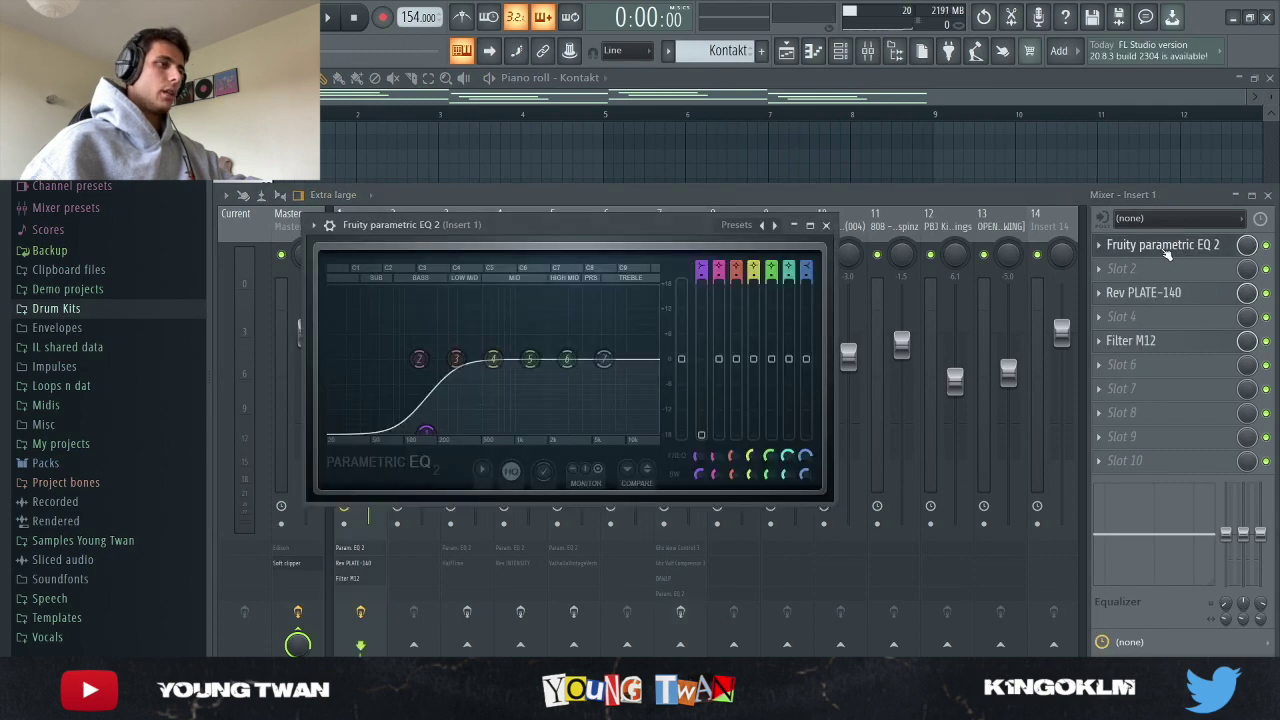
left_click(1170, 254)
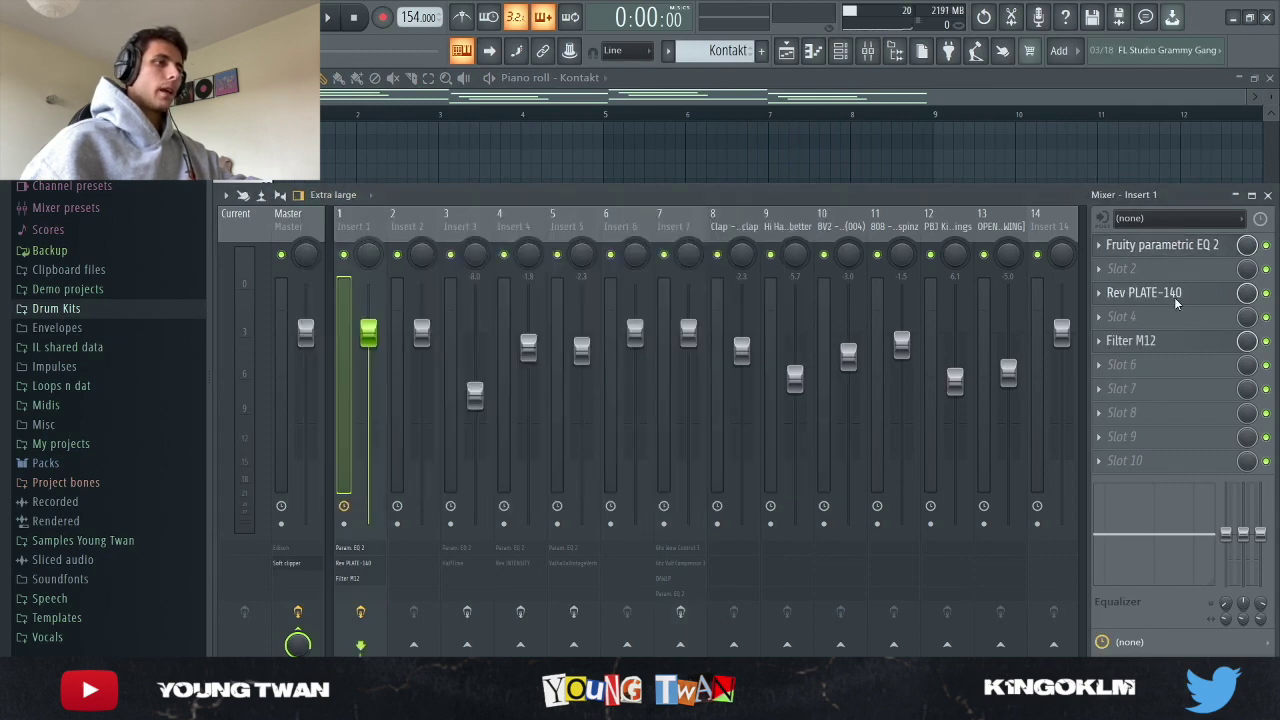
left_click(1180, 296)
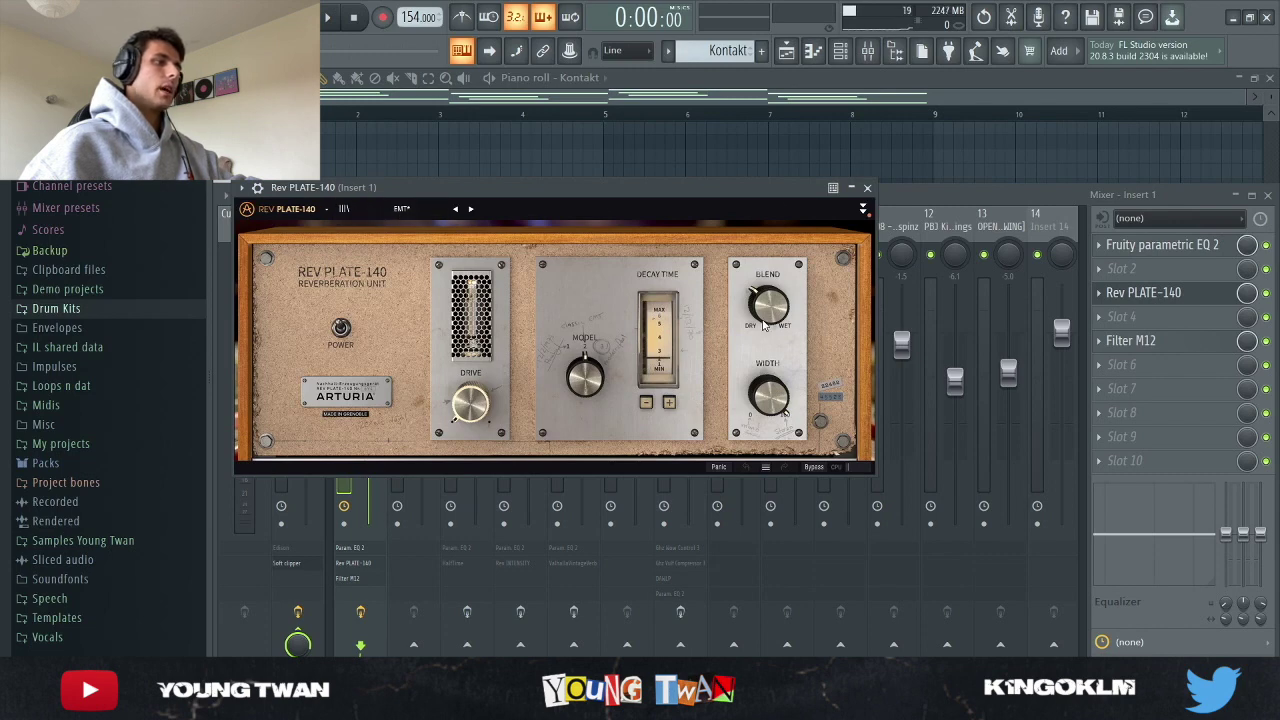
left_click(867, 189)
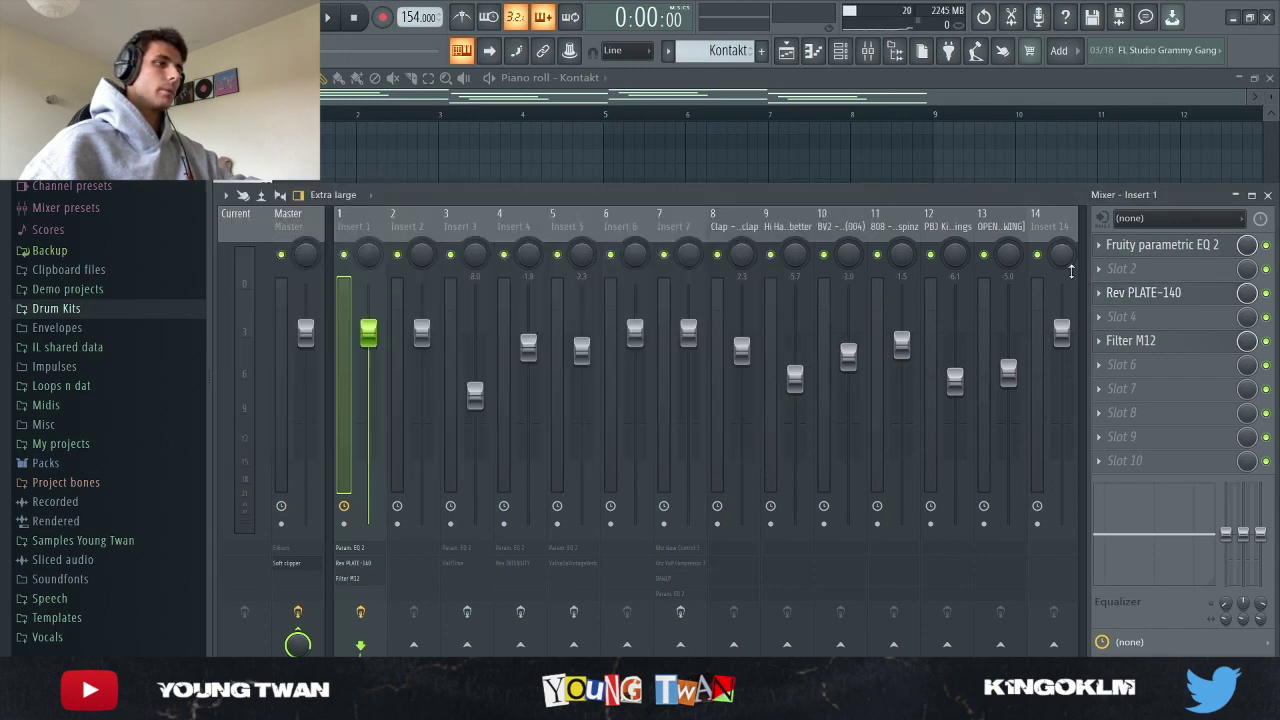
Step: Inspect Insert 1's Filter M12, then replay the Kontakt chords in the piano roll
left_click(1160, 345)
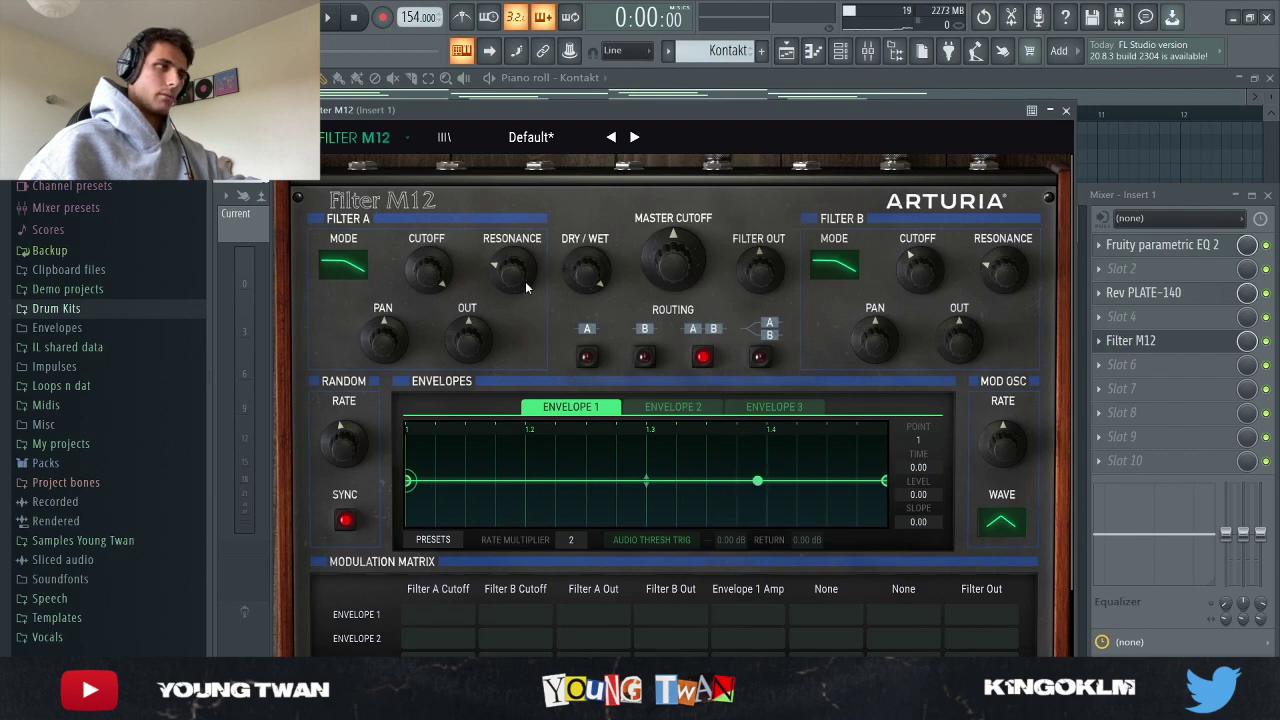
left_click(1066, 110)
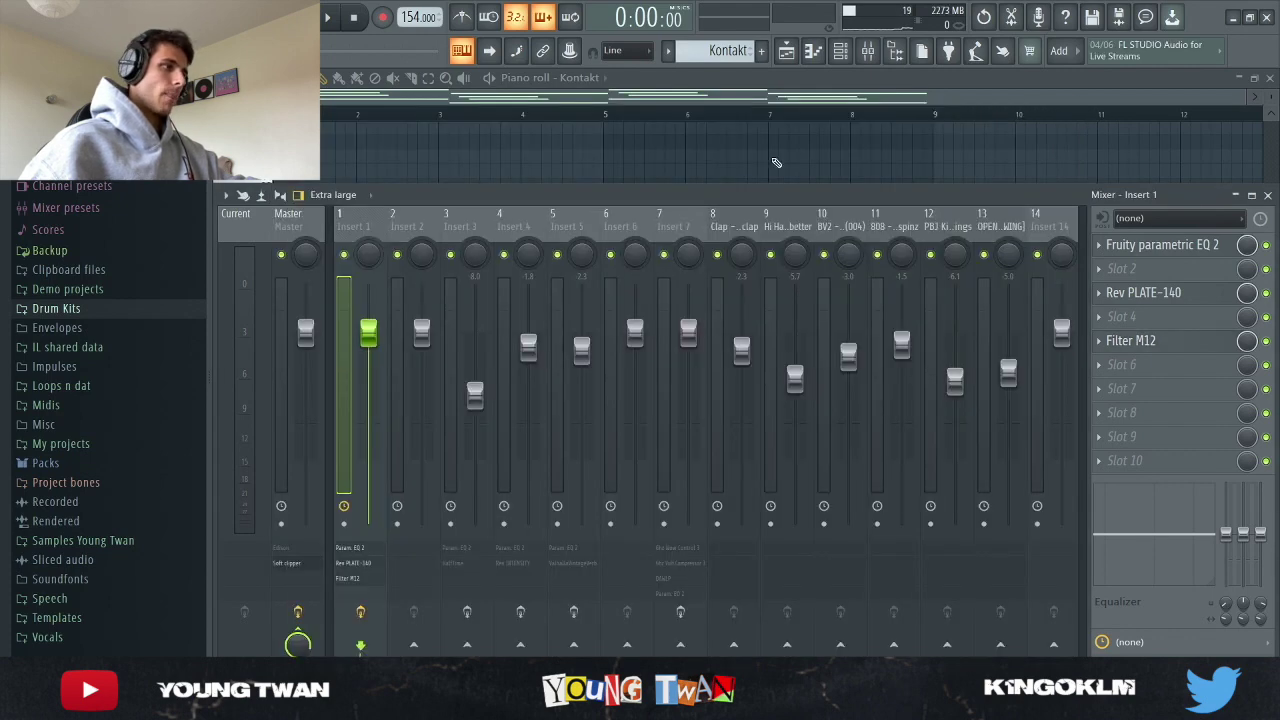
left_click(695, 163)
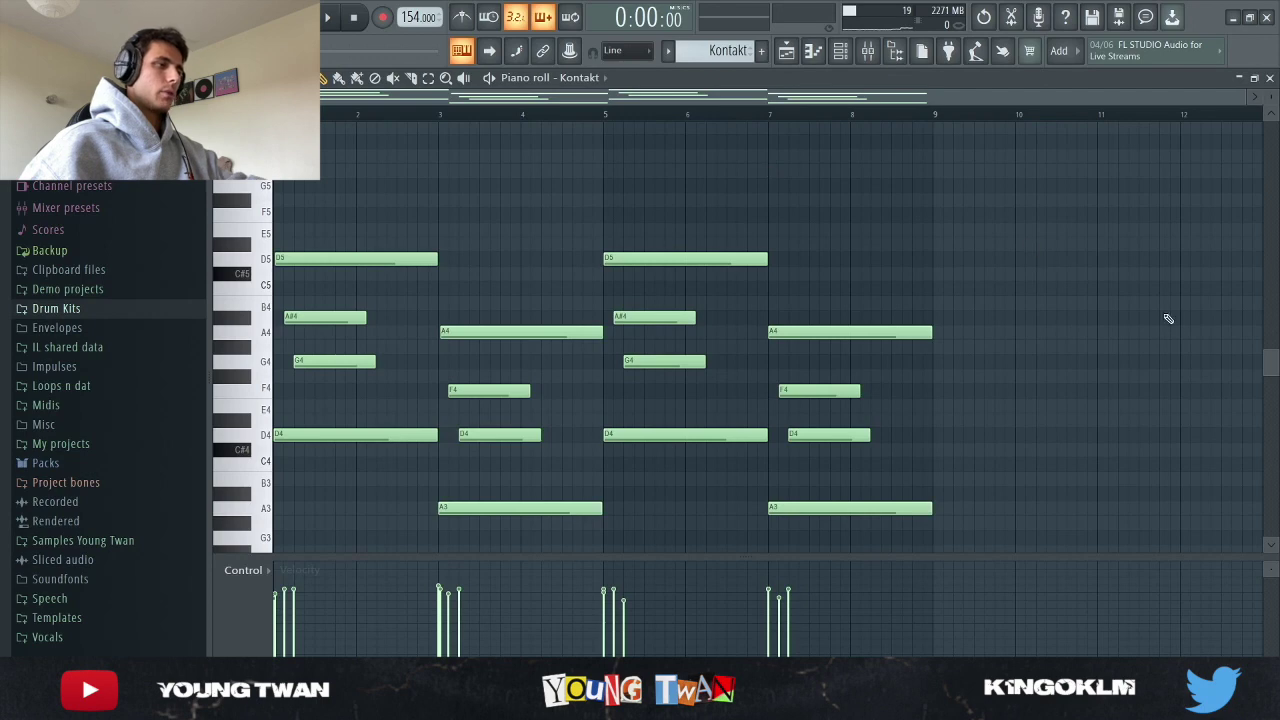
key("space")
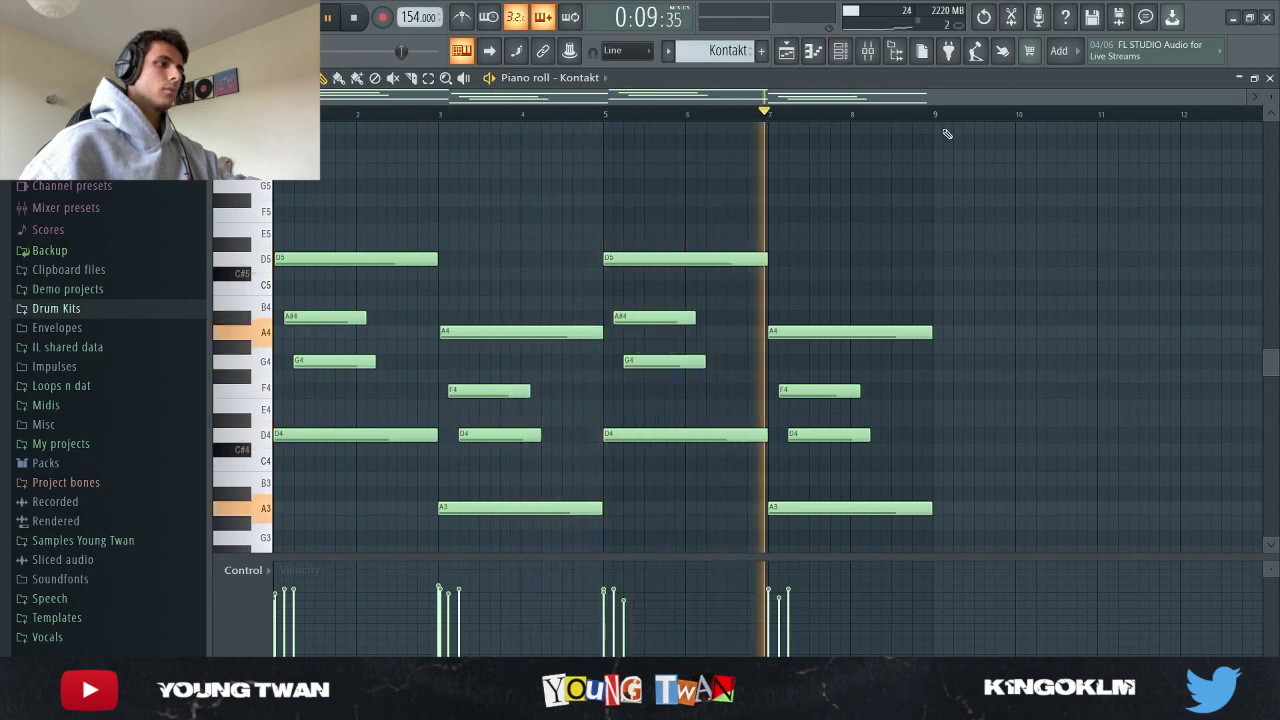
Step: Open and close the Omnisphere KEY - Shift plugin, then play its melody in the piano roll
key("space")
left_click(840, 51)
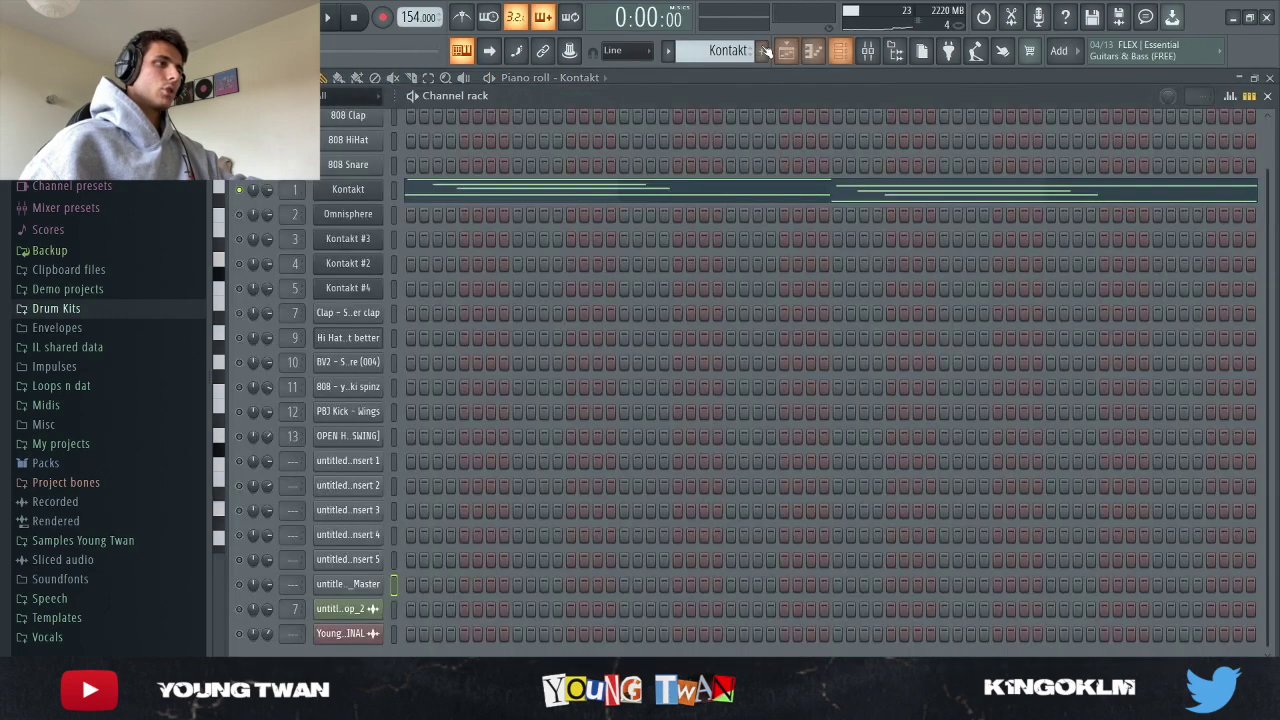
scroll(720, 50, "down", 1)
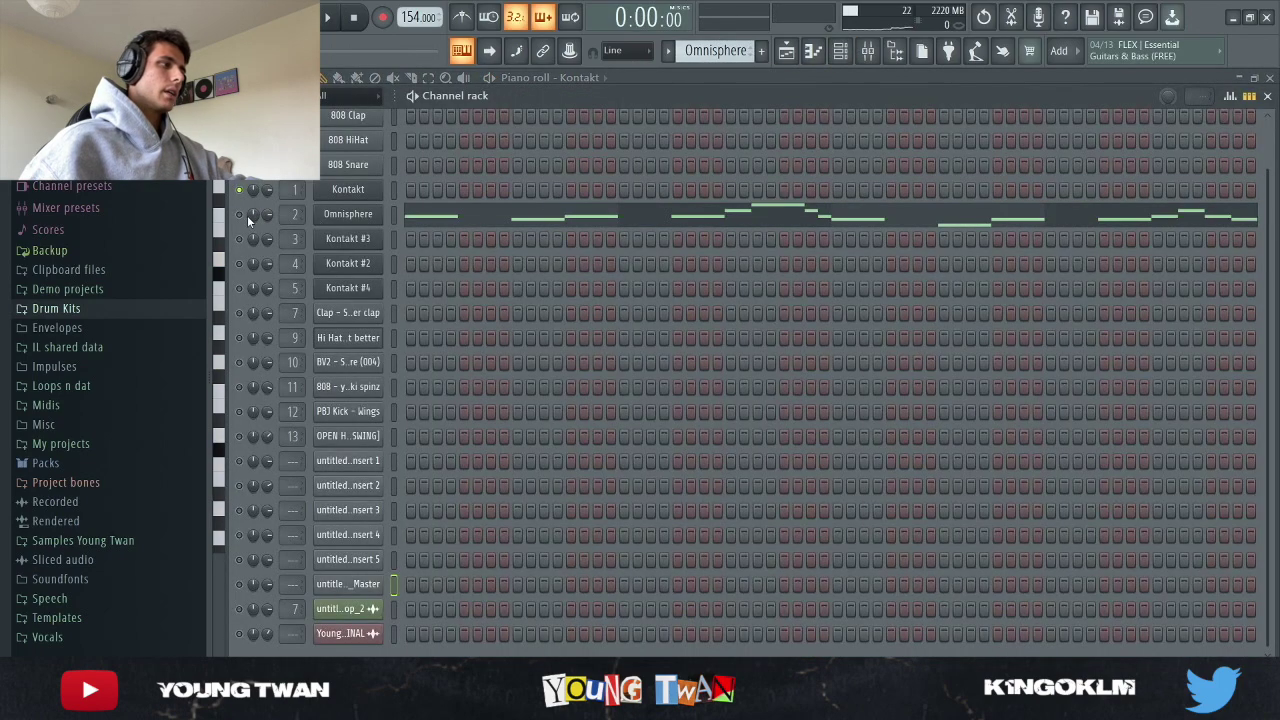
left_click(520, 220)
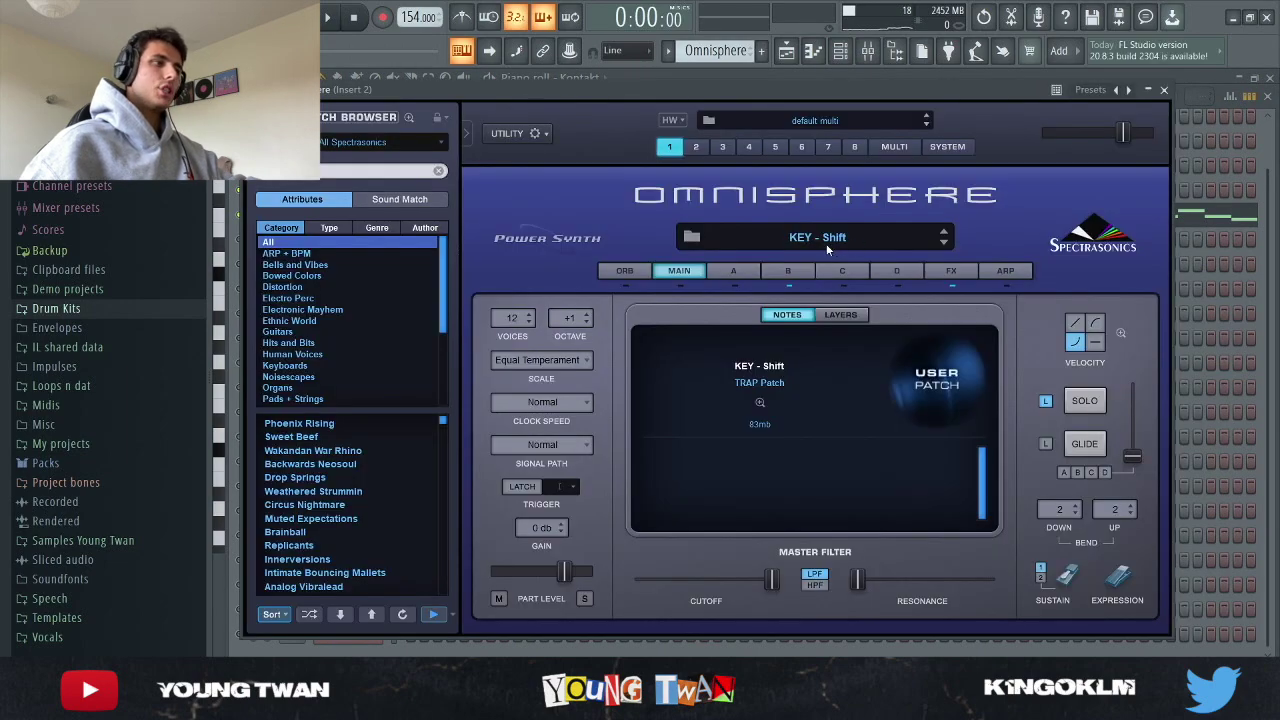
key("Escape")
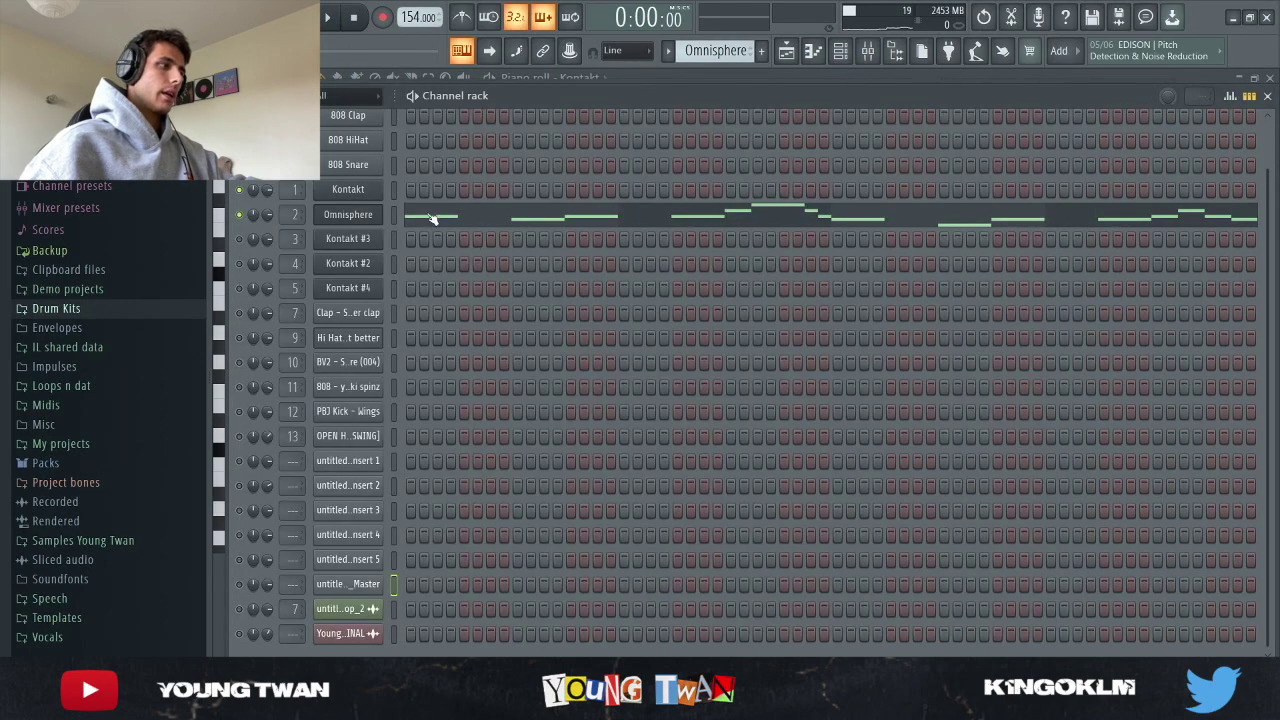
left_click(436, 217)
key("space")
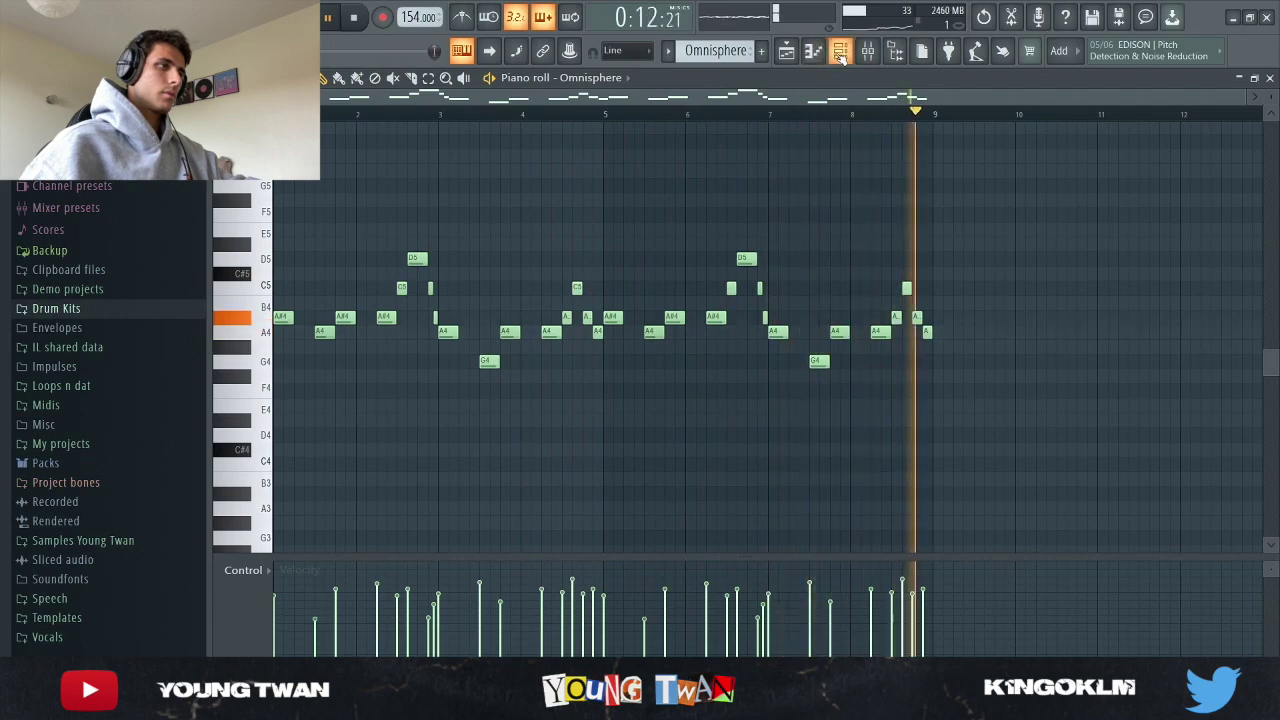
key("space")
Step: Check the empty Insert 2 mixer track, then return to the channel rack
key("F6")
key("F9")
left_click(411, 226)
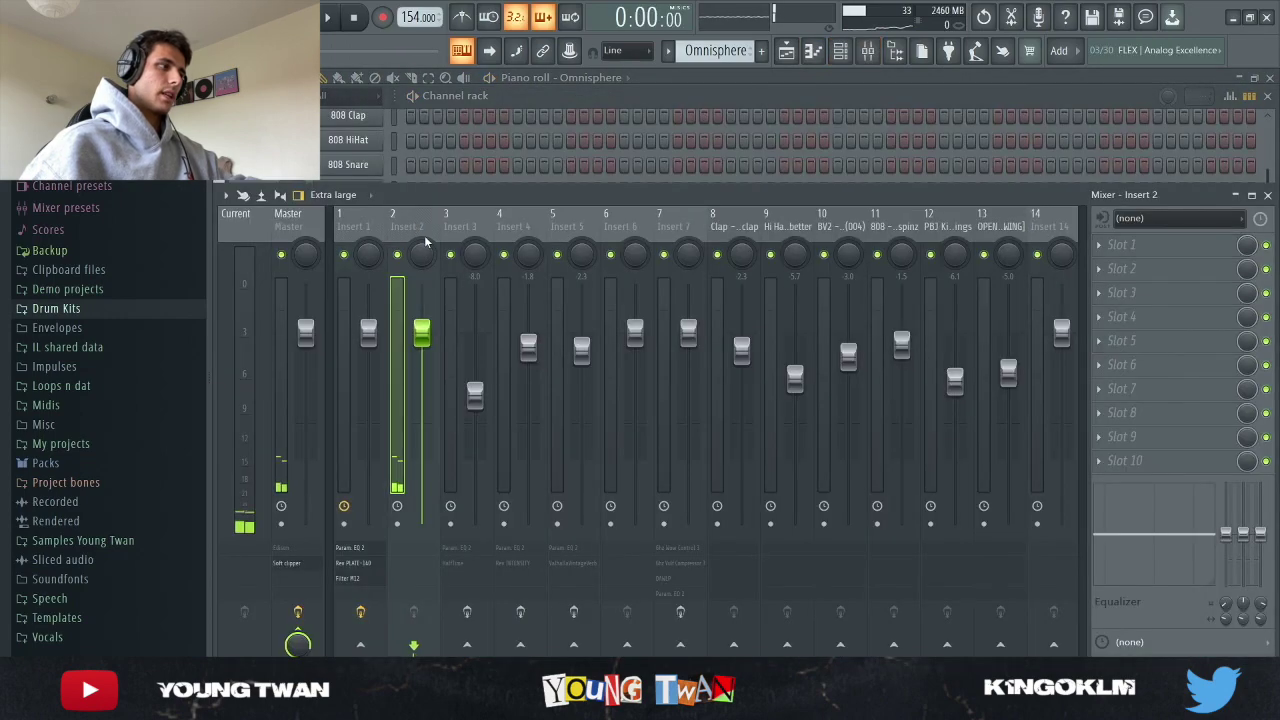
left_click(526, 103)
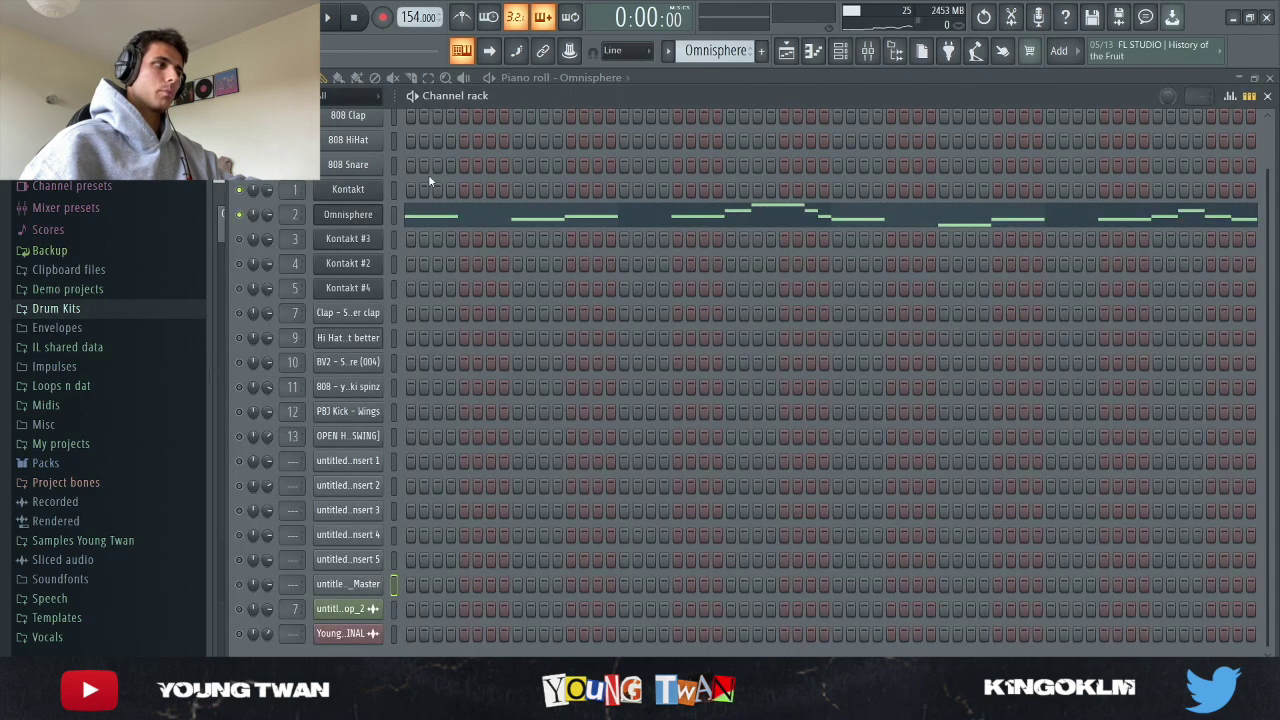
left_click(867, 52)
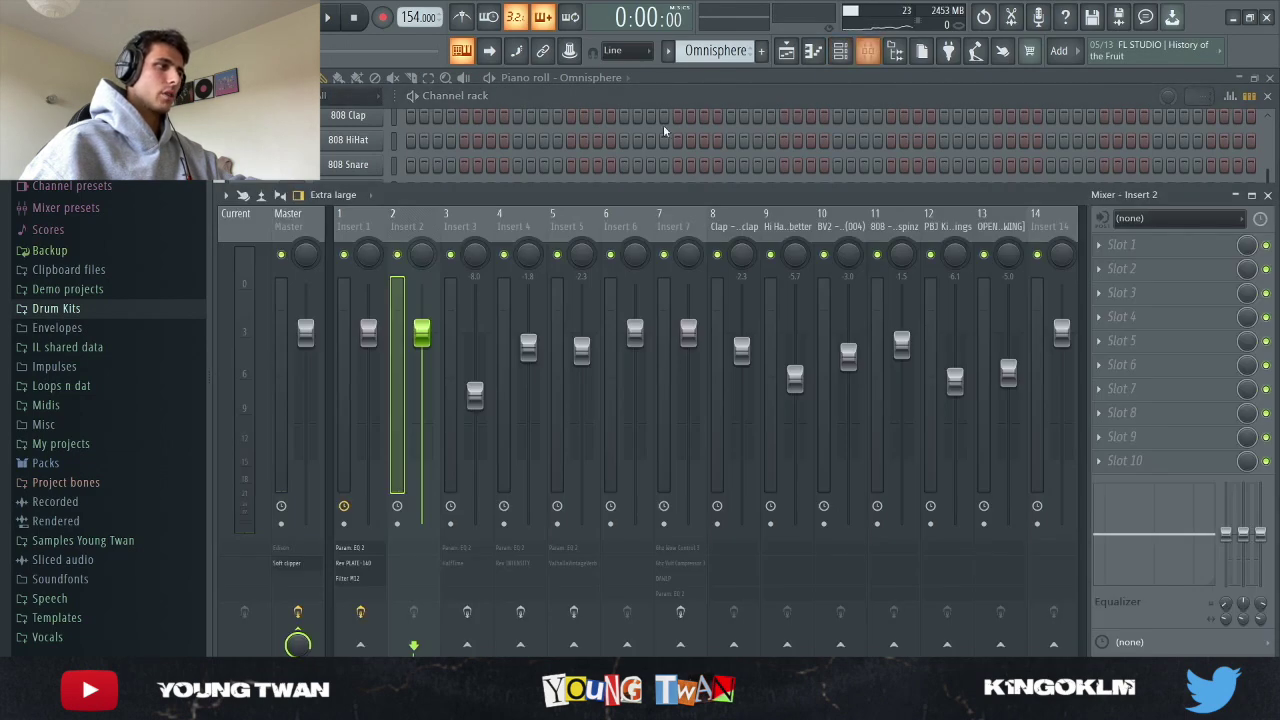
left_click(453, 155)
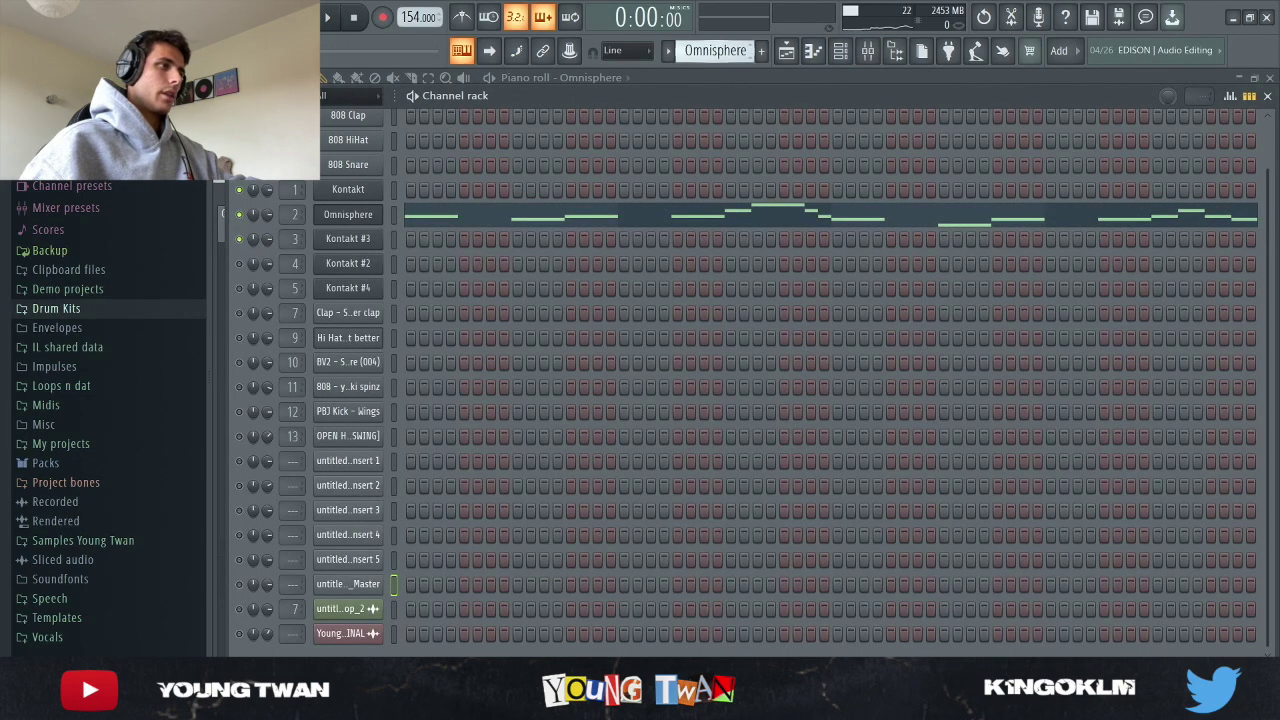
Step: Open the Kontakt #3 Mallet Flux instrument, then play its G6/A6 pattern in the piano roll
scroll(688, 46, "down", 1)
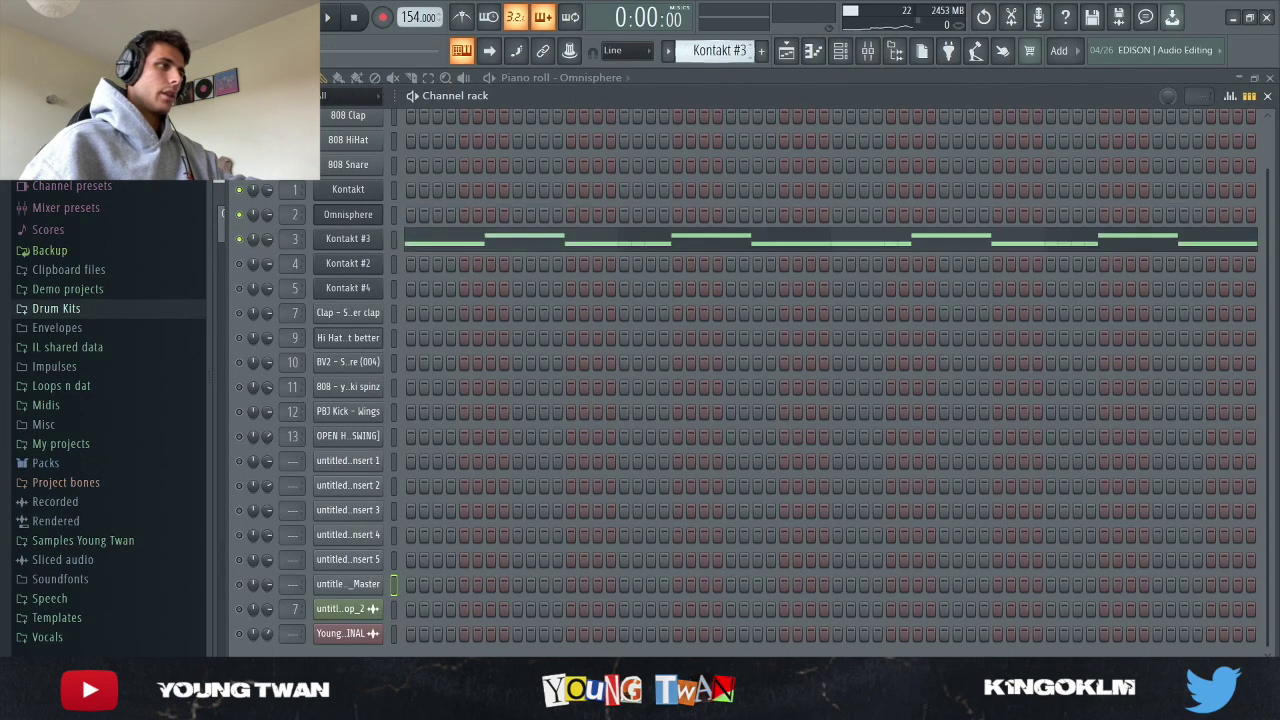
left_click(365, 238)
scroll(865, 447, "down", 1)
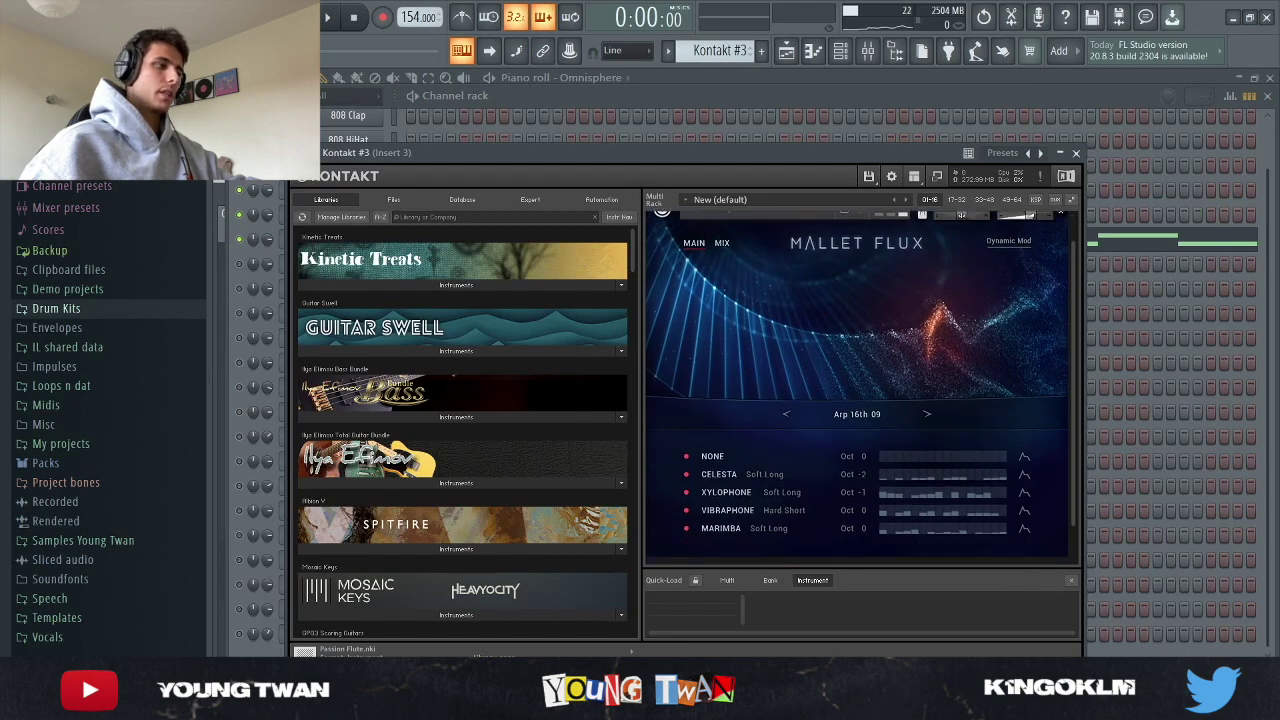
key("F6")
left_click(447, 240)
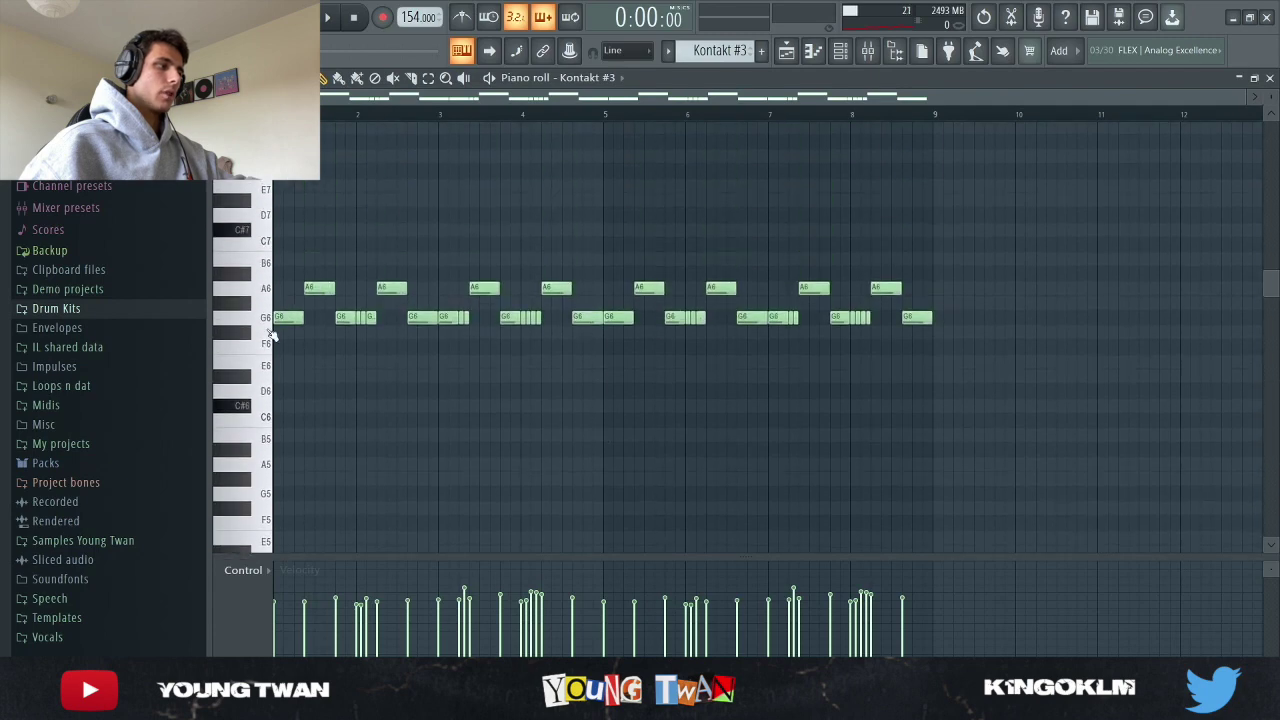
scroll(265, 333, "up", 2)
key("space")
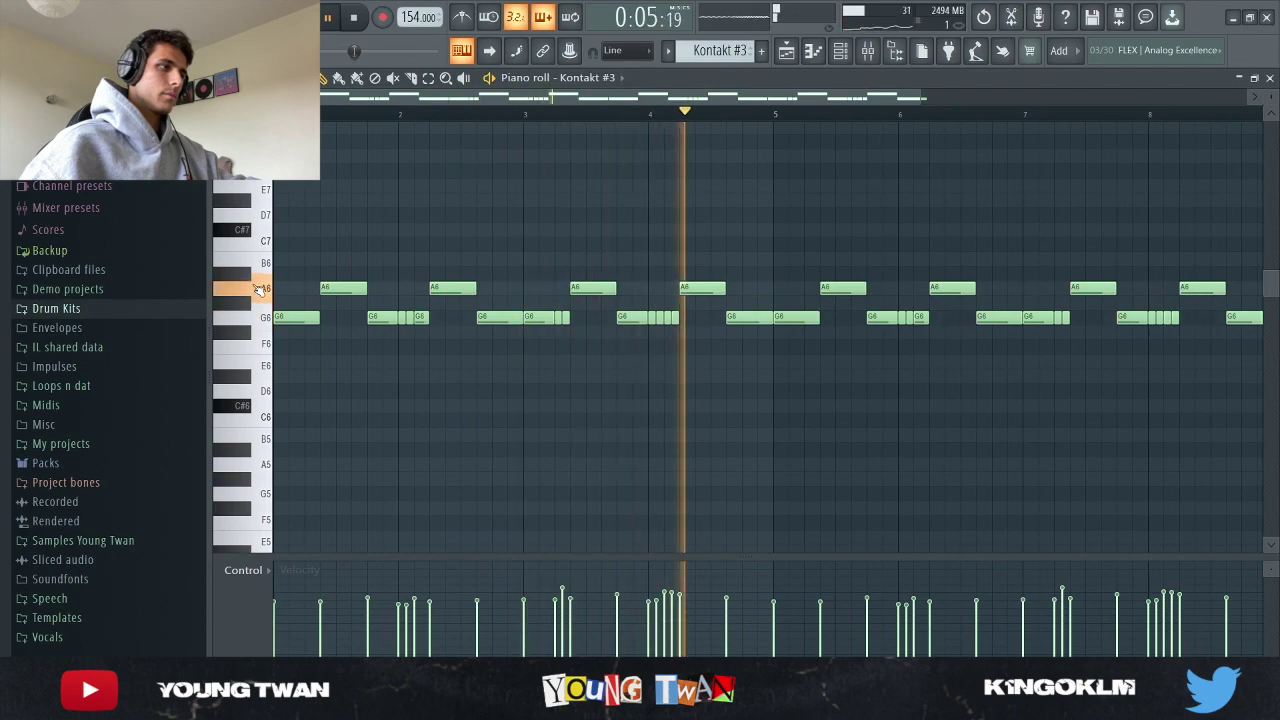
key("space")
left_click(841, 51)
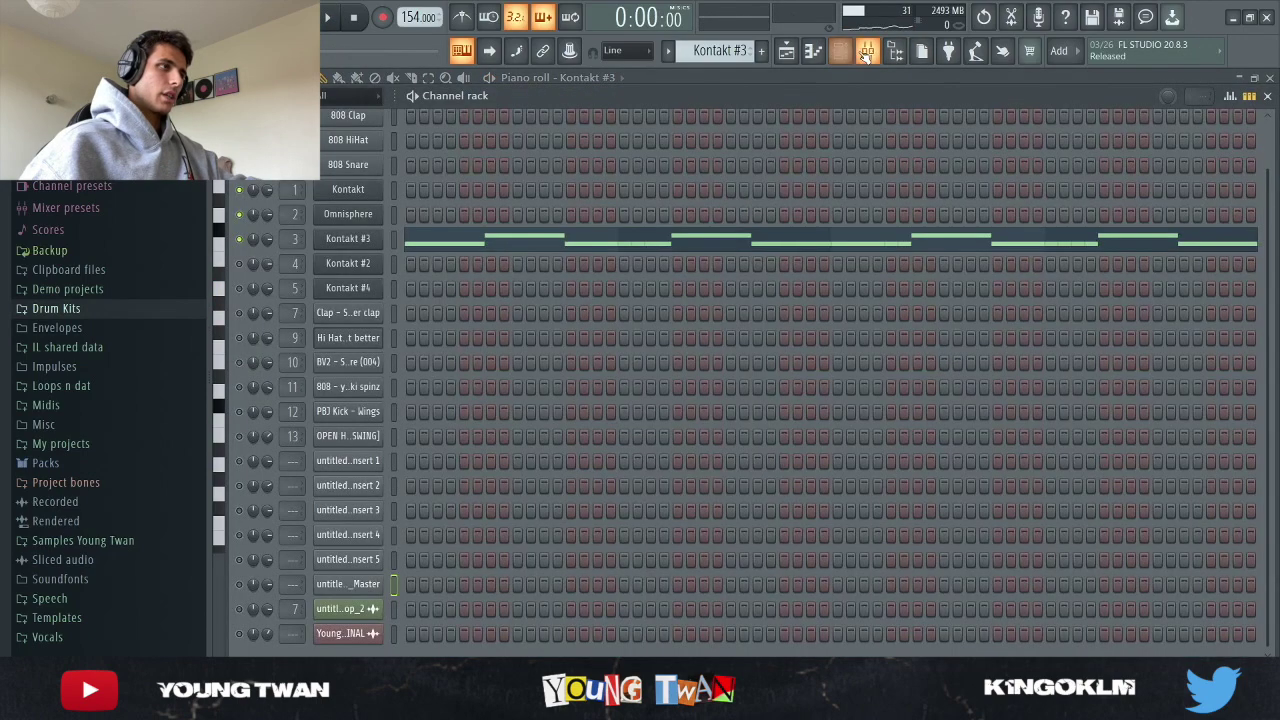
left_click(841, 51)
left_click(868, 51)
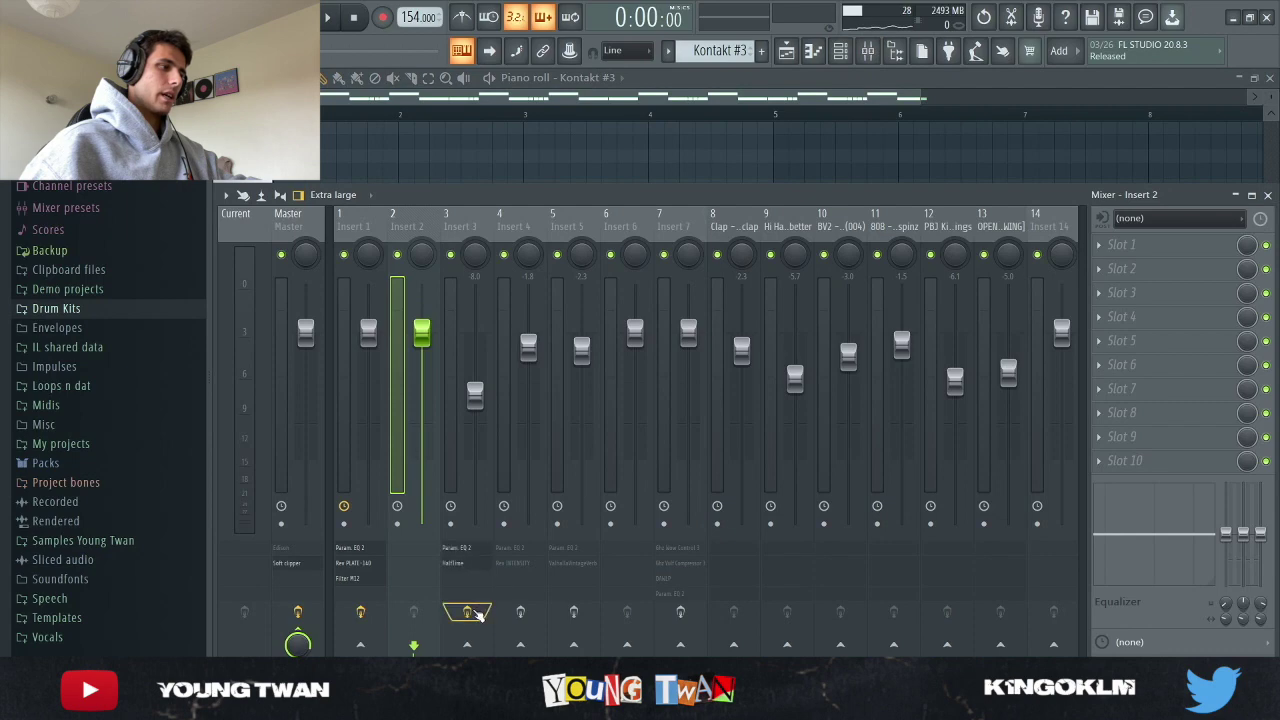
left_click(475, 247)
left_click(1222, 247)
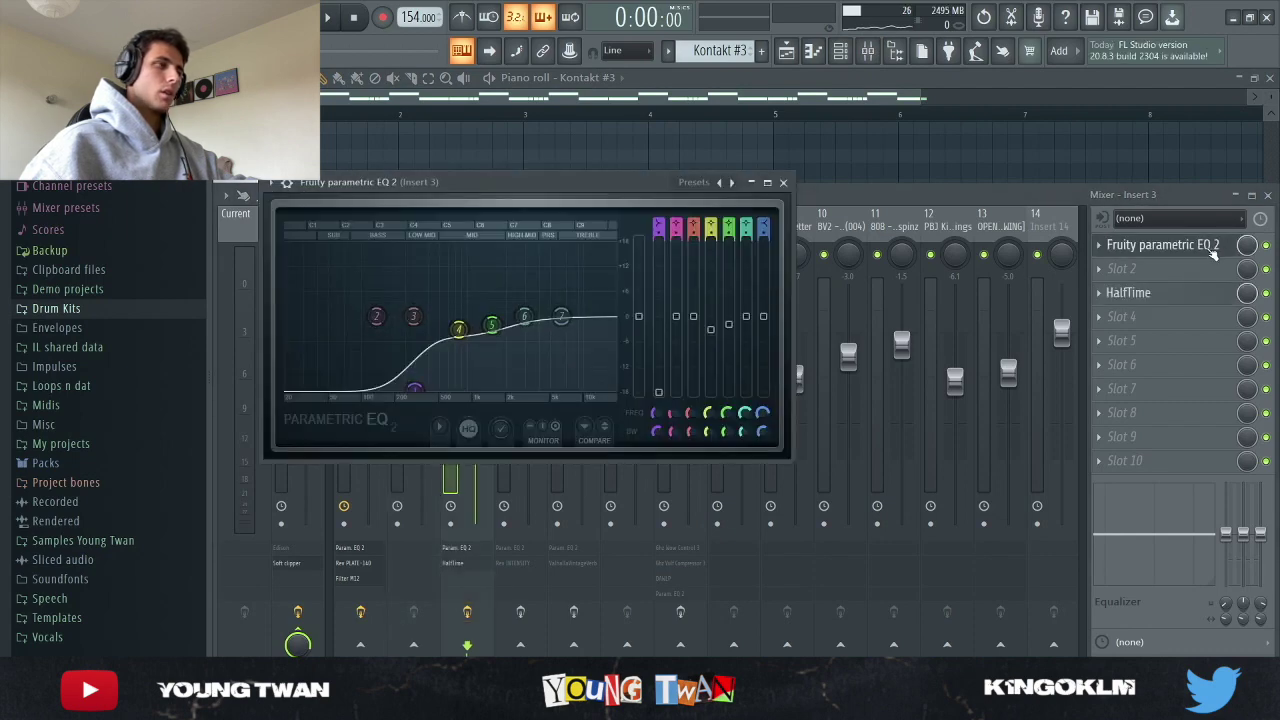
left_click(783, 182)
left_click(1163, 294)
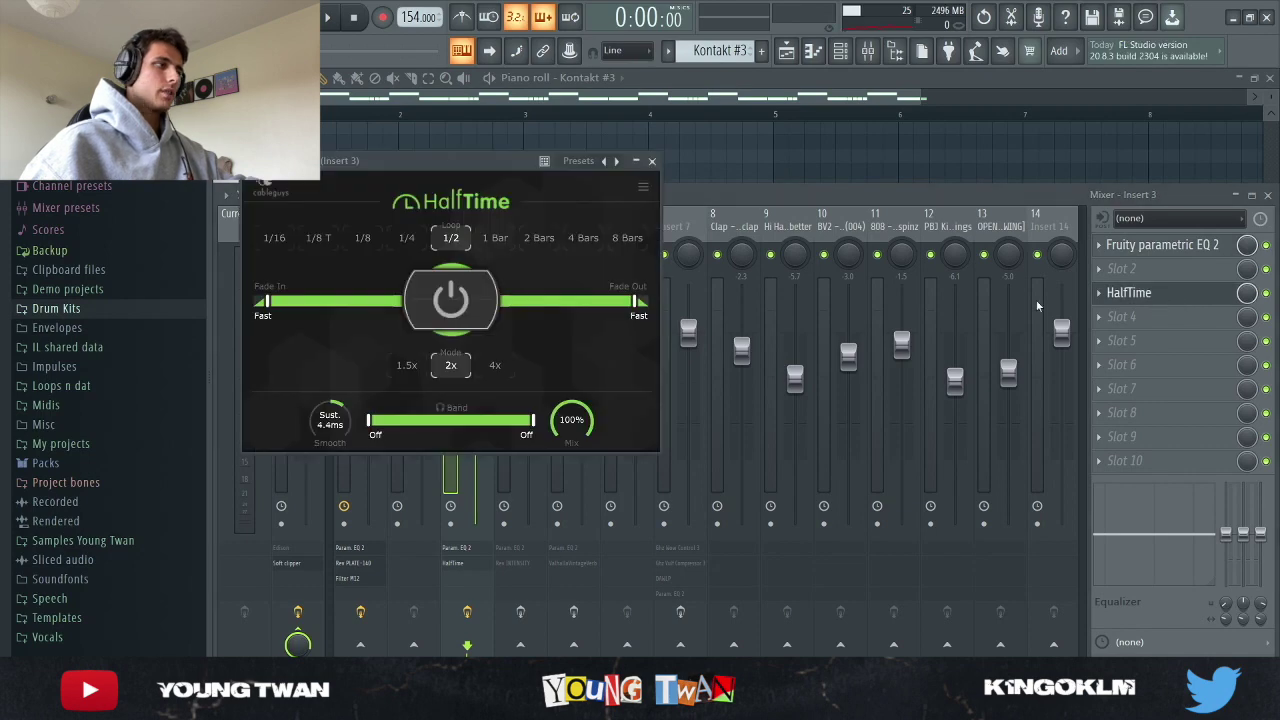
left_click(1120, 292)
key("F9")
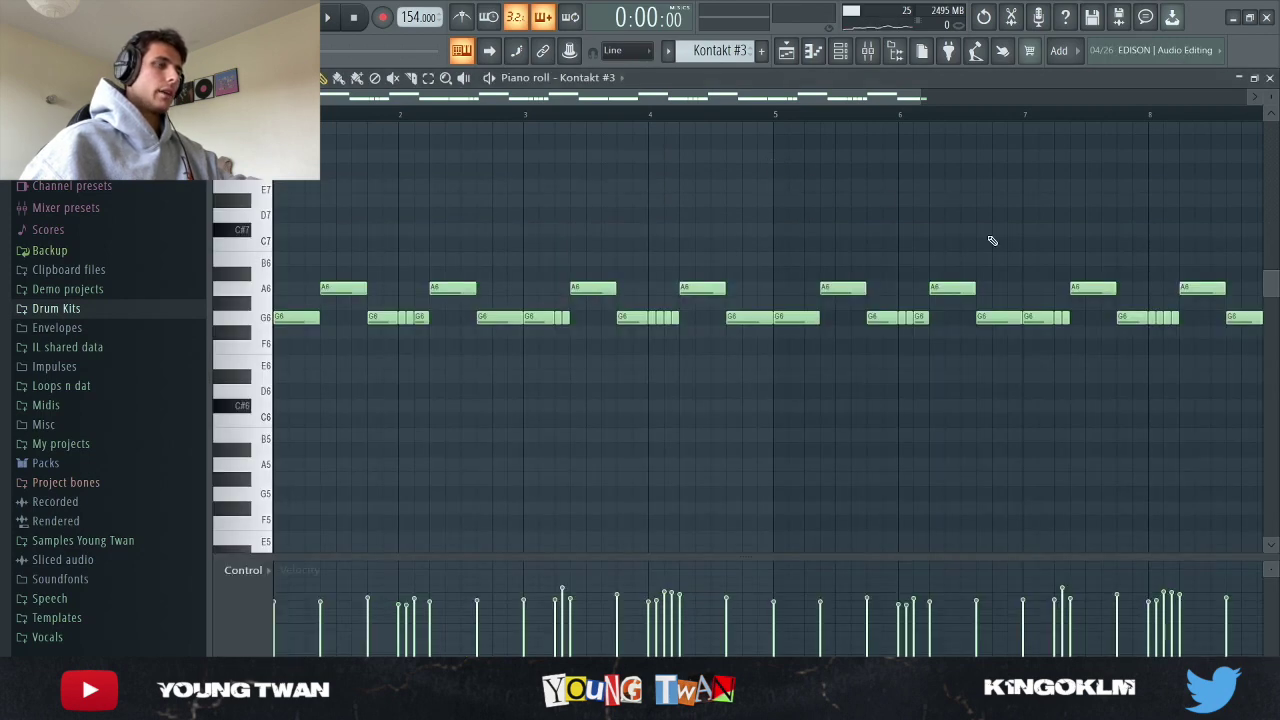
scroll(952, 250, "down", 2)
scroll(287, 185, "up", 1)
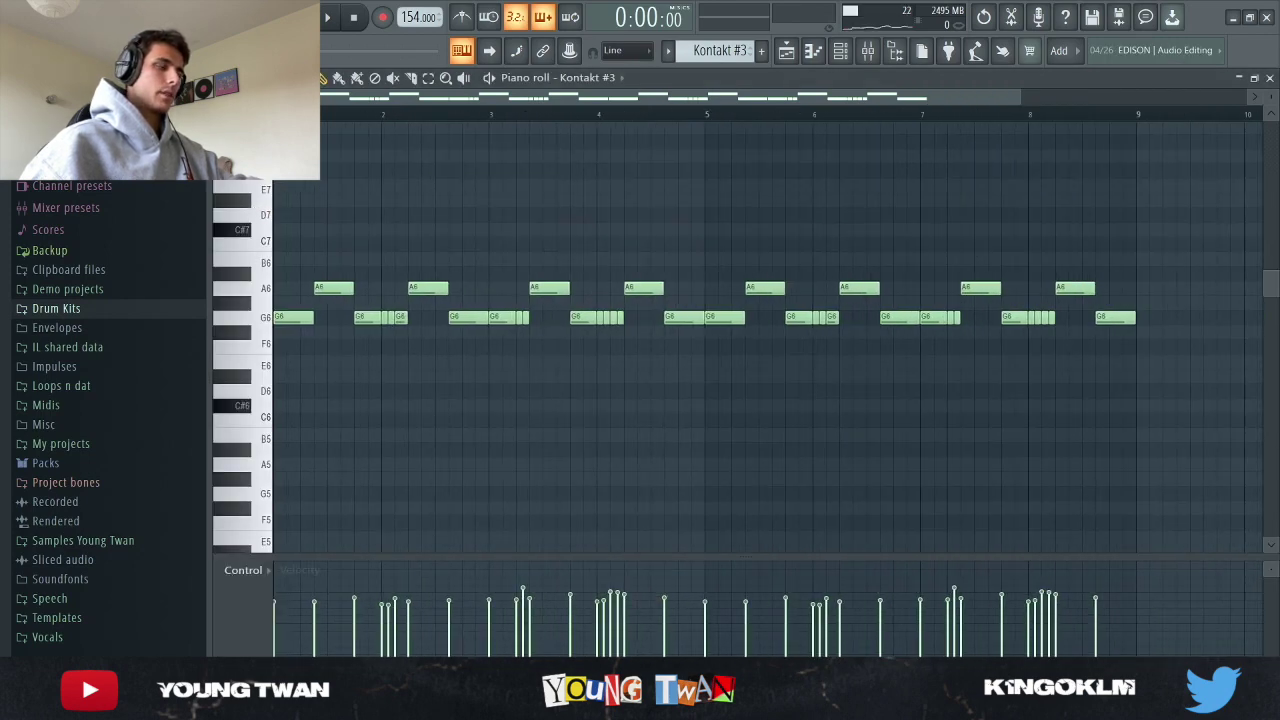
key("space")
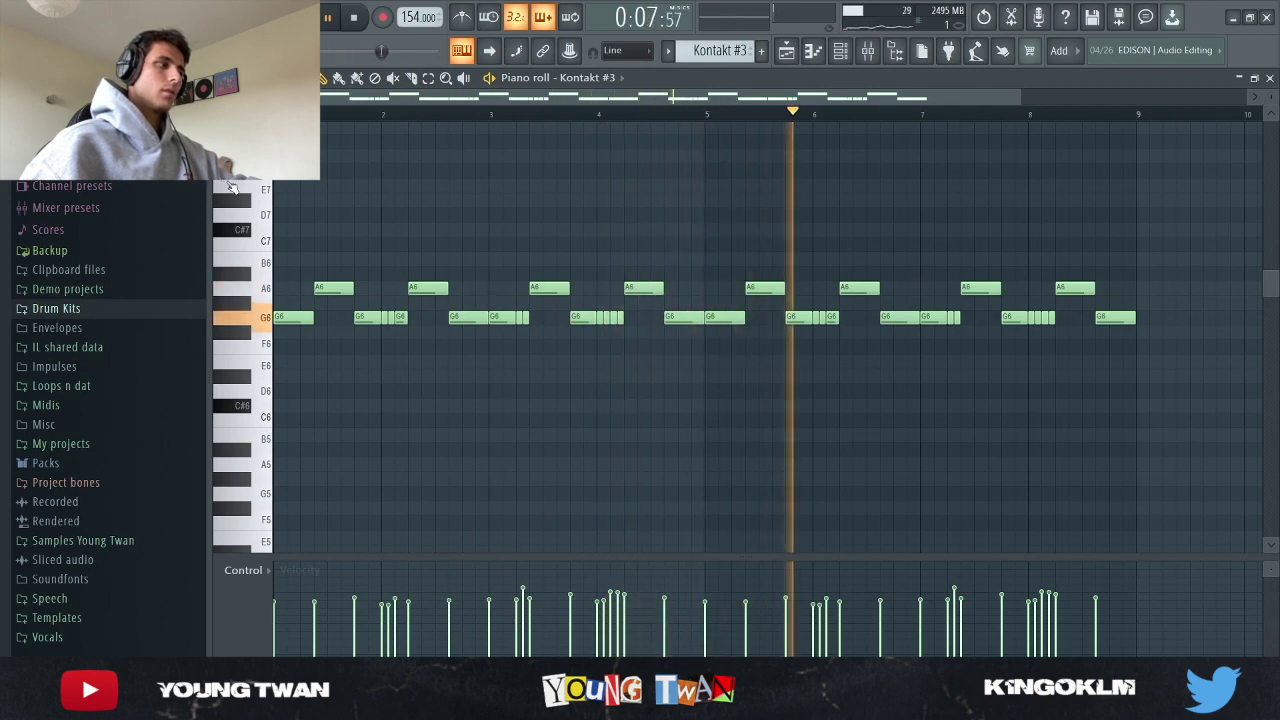
key("space")
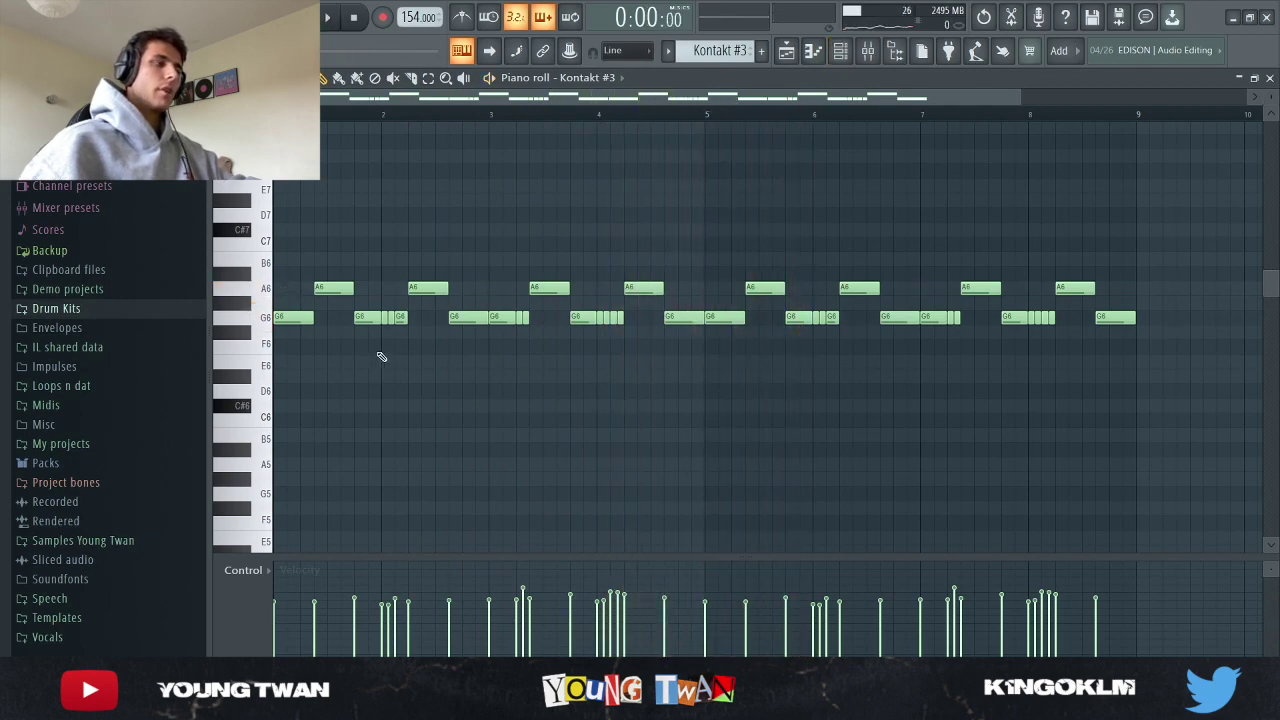
Step: Select Kontakt #2 in the channel rack and open, then close, its 3 Box Organ plugin
left_click(840, 51)
scroll(720, 50, "down", 1)
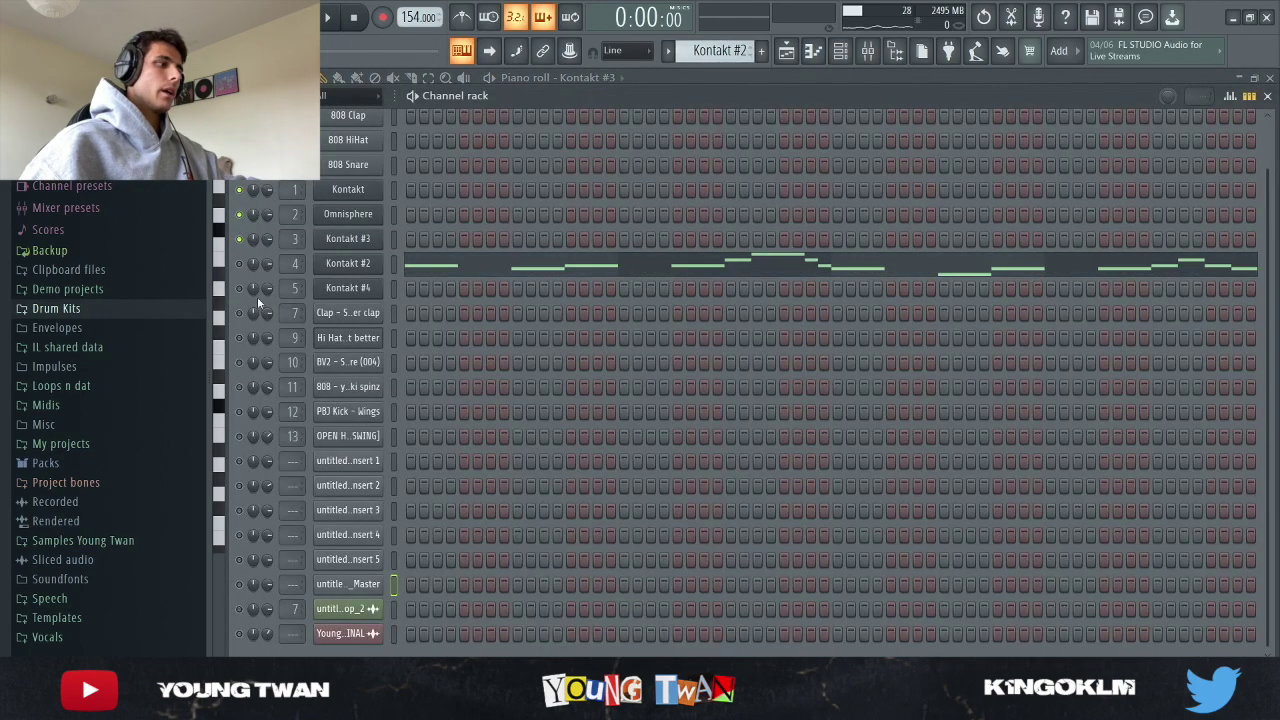
left_click(340, 263)
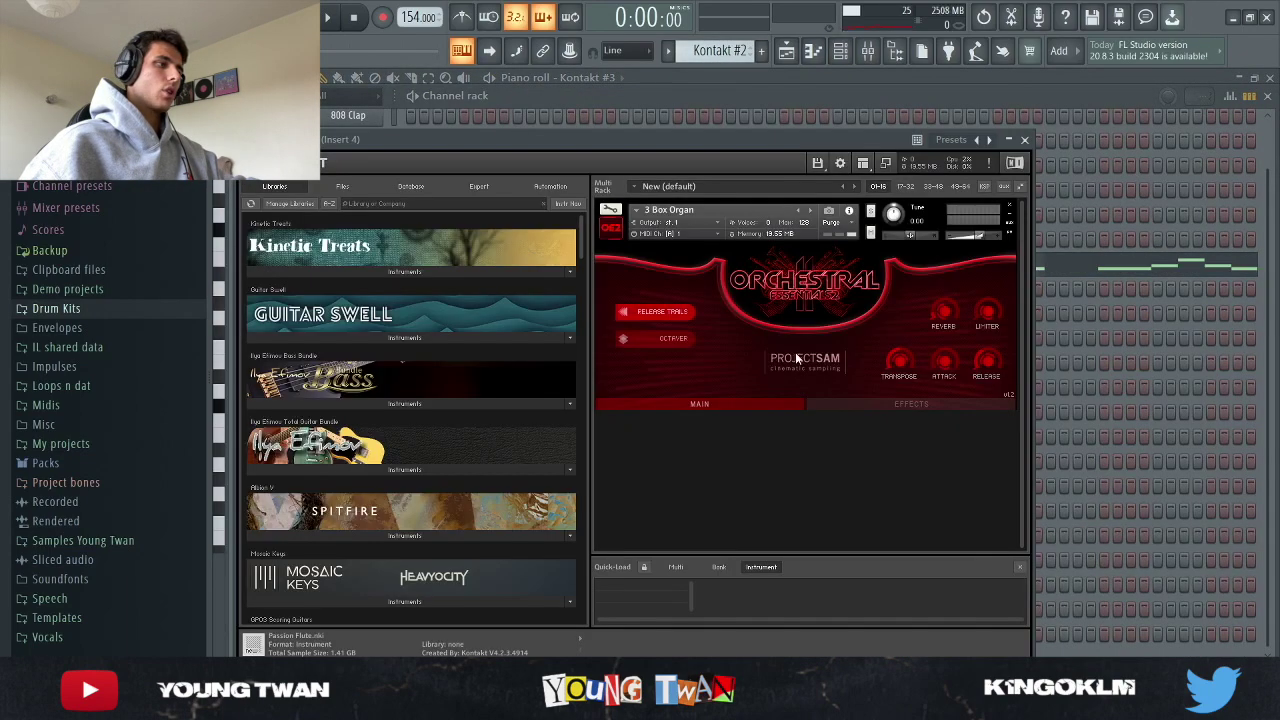
left_click_drag(580, 134, 642, 116)
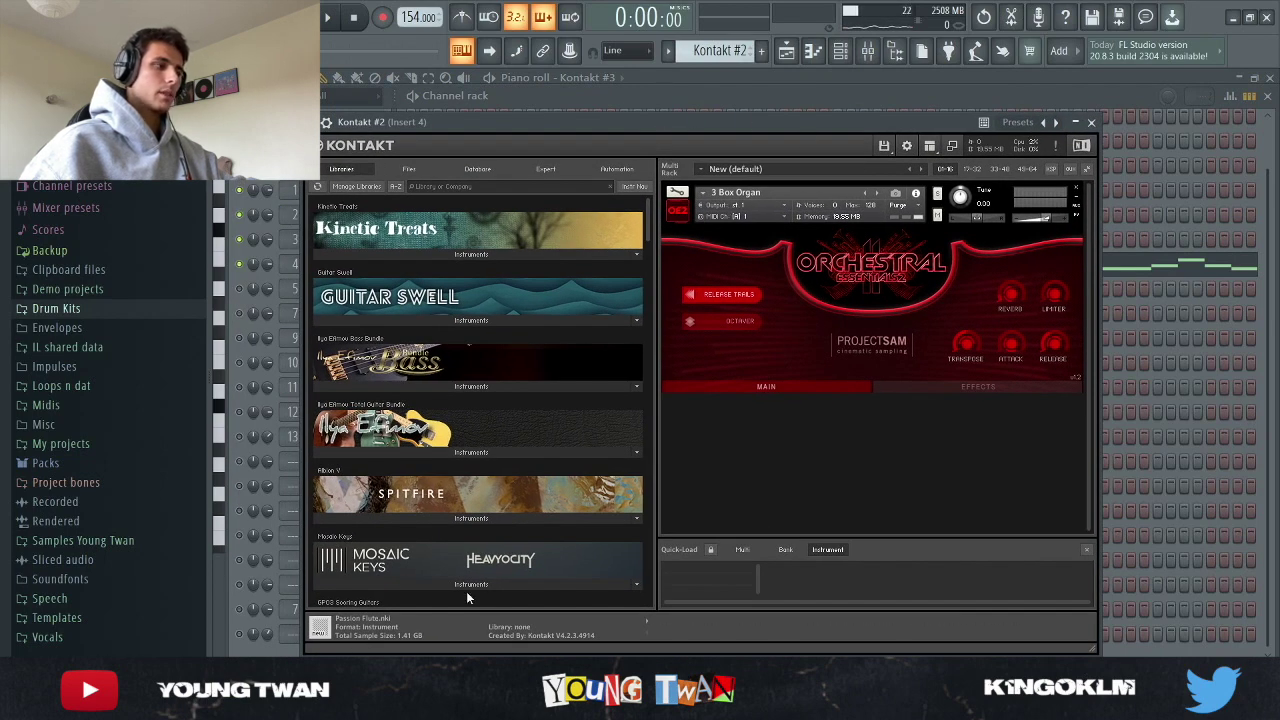
key("Escape")
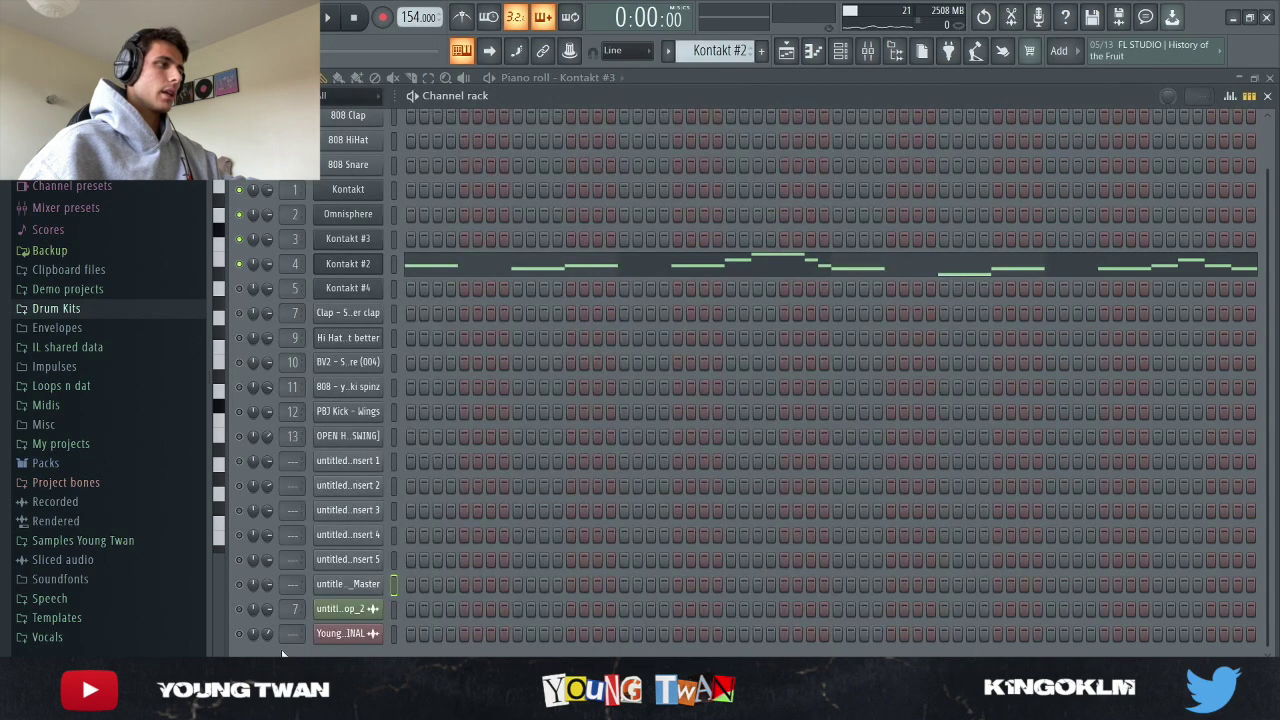
scroll(715, 50, "up", 2)
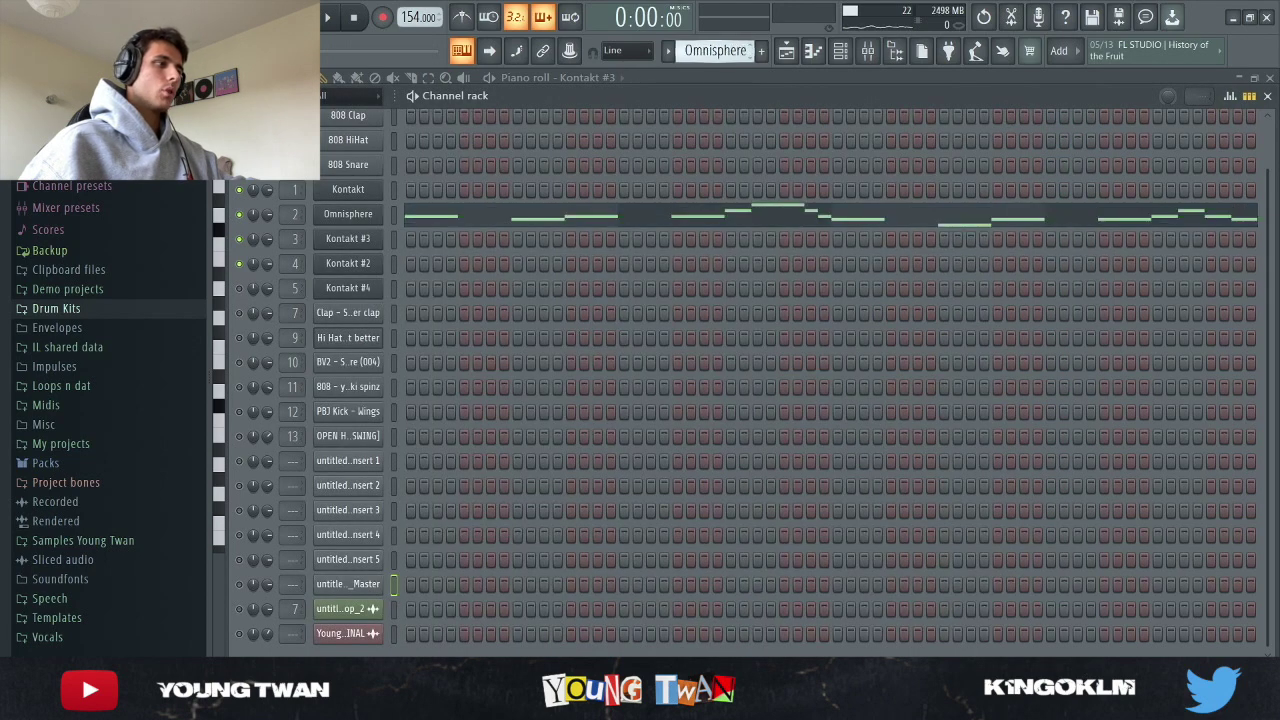
scroll(725, 55, "down", 2)
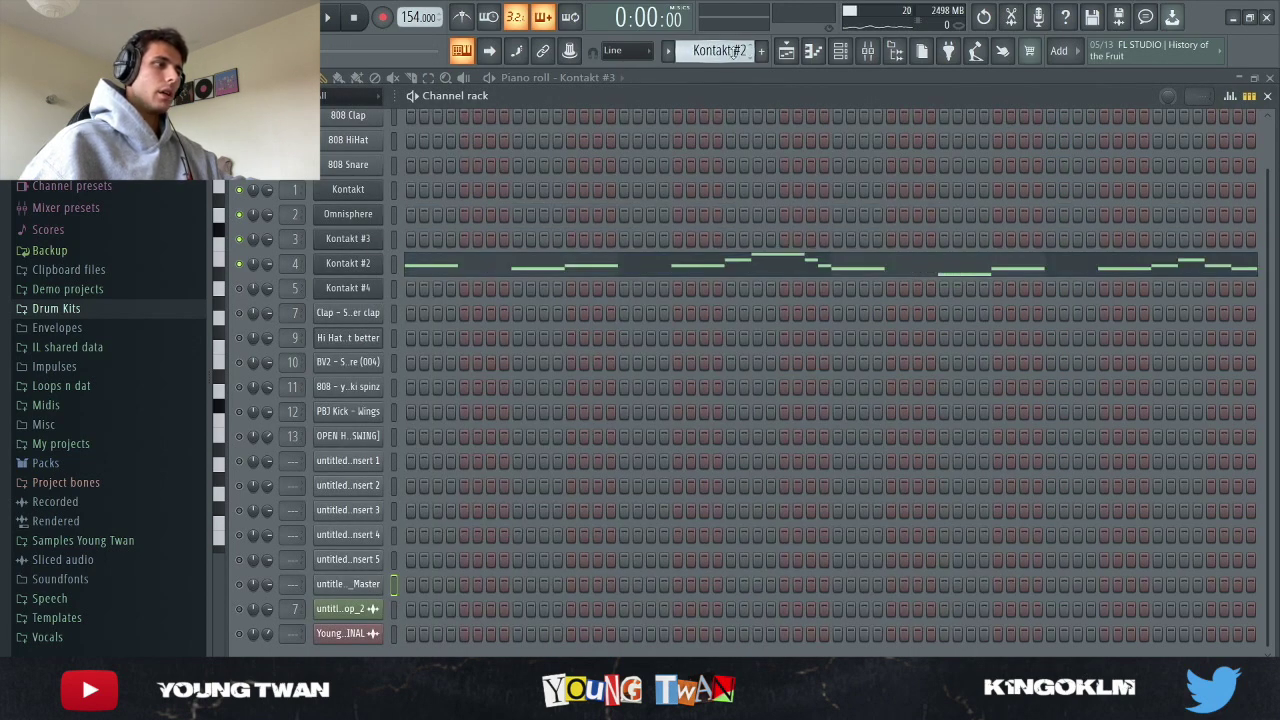
Step: Play the Kontakt #2 melody in the piano roll, then stop it
left_click(564, 268)
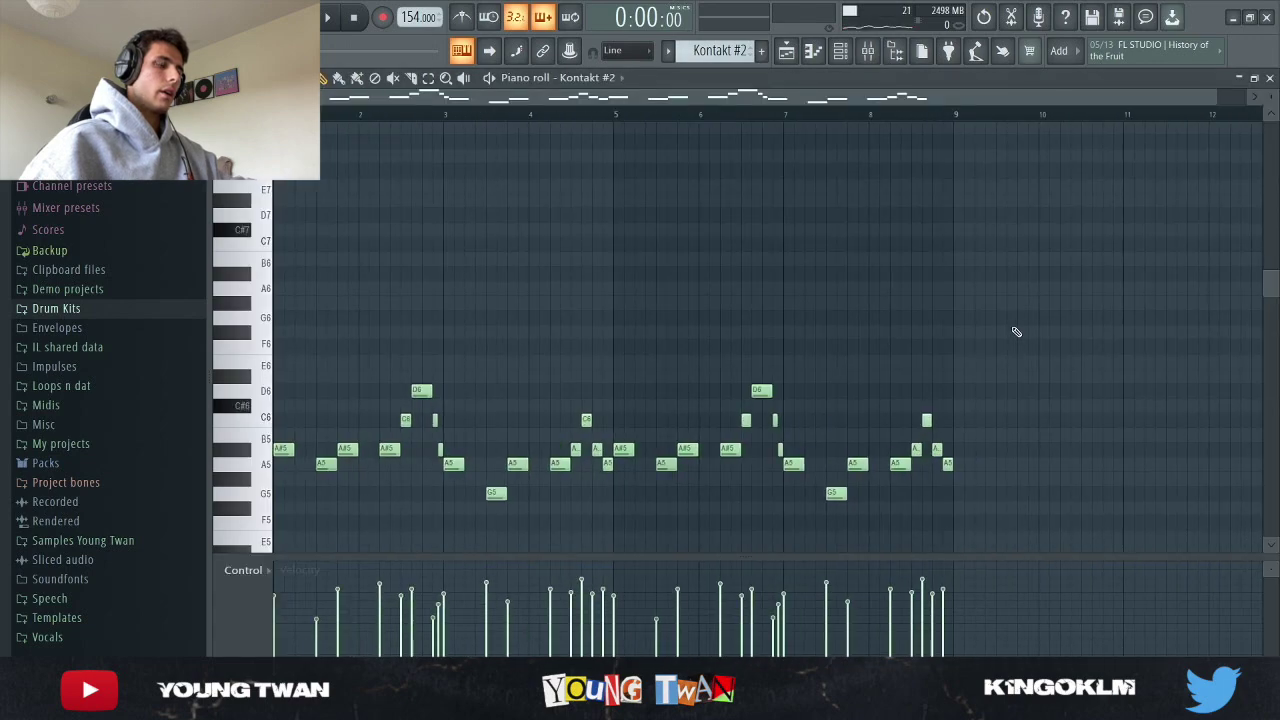
scroll(1035, 328, "down", 1)
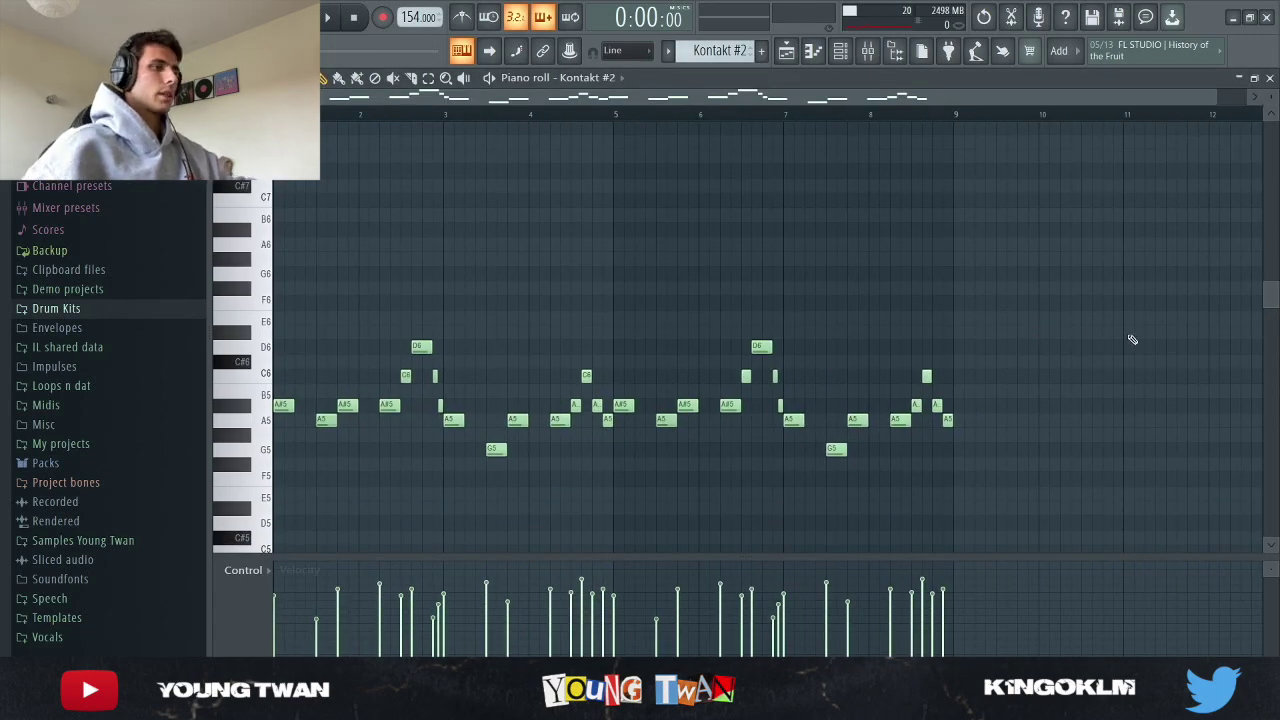
key("space")
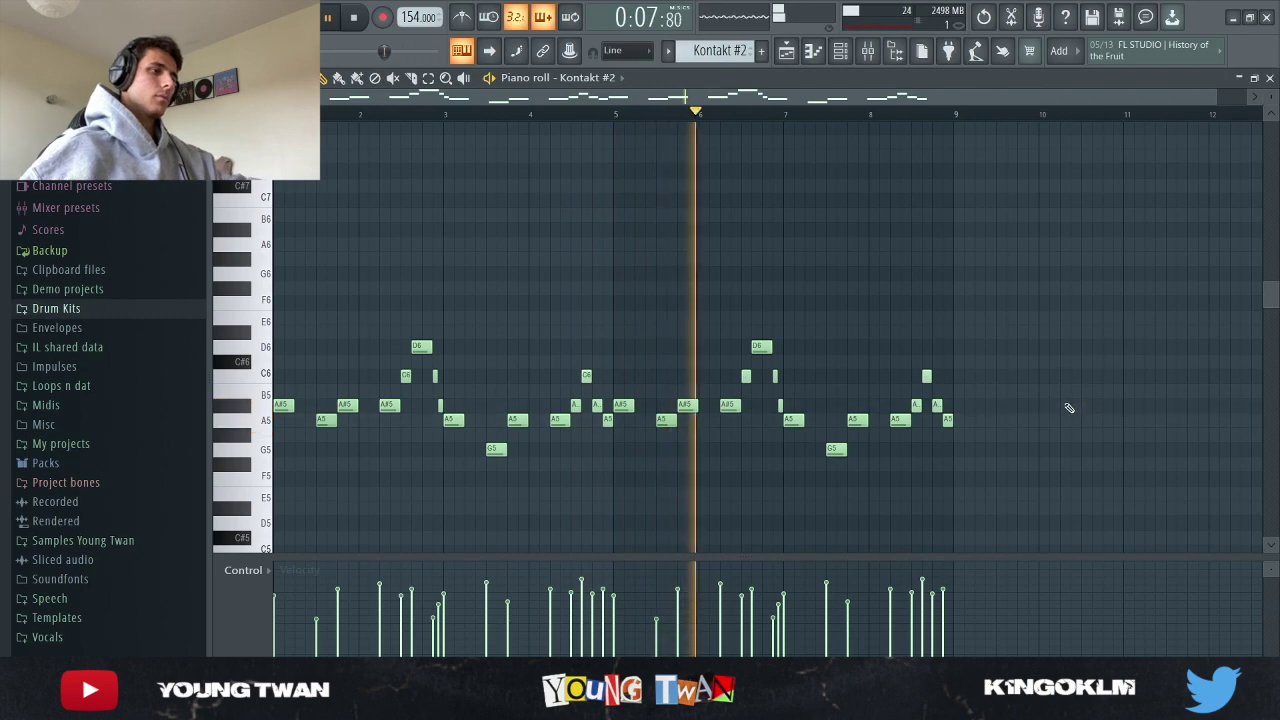
key("space")
Step: Adjust band 3 of the Fruity parametric EQ 2 on mixer Insert 4
left_click(870, 50)
left_click(503, 228)
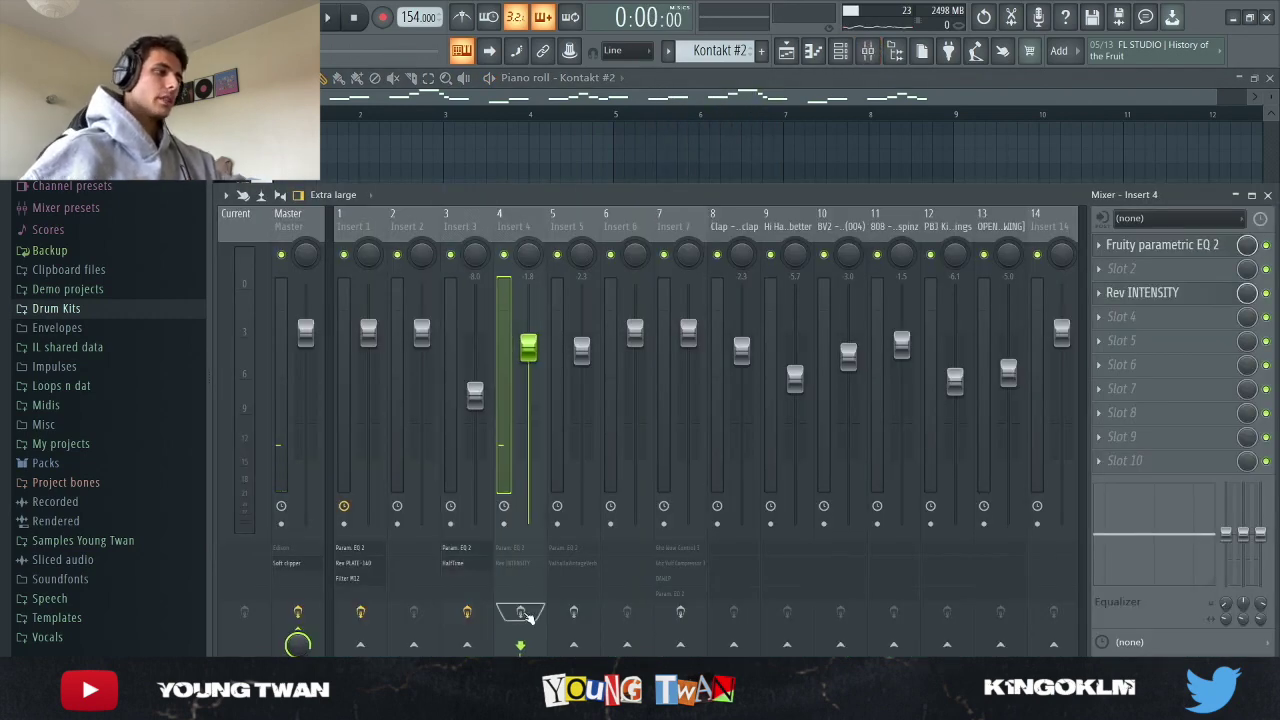
left_click(1160, 245)
mouse_move(480, 347)
left_mouse_down()
mouse_move(485, 375)
mouse_move(482, 347)
left_mouse_up()
left_click(829, 197)
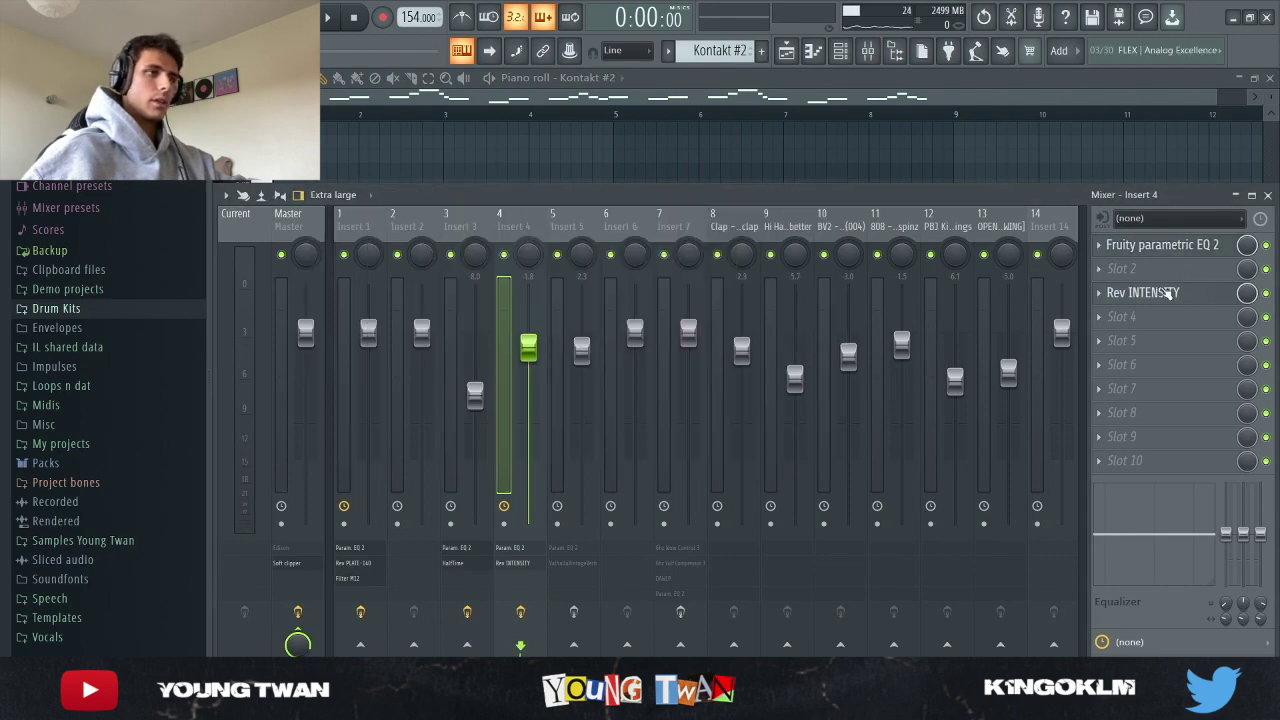
Step: Check Insert 4's Rev INTENSITY reverb, then replay the Kontakt #2 melody
left_click(1143, 292)
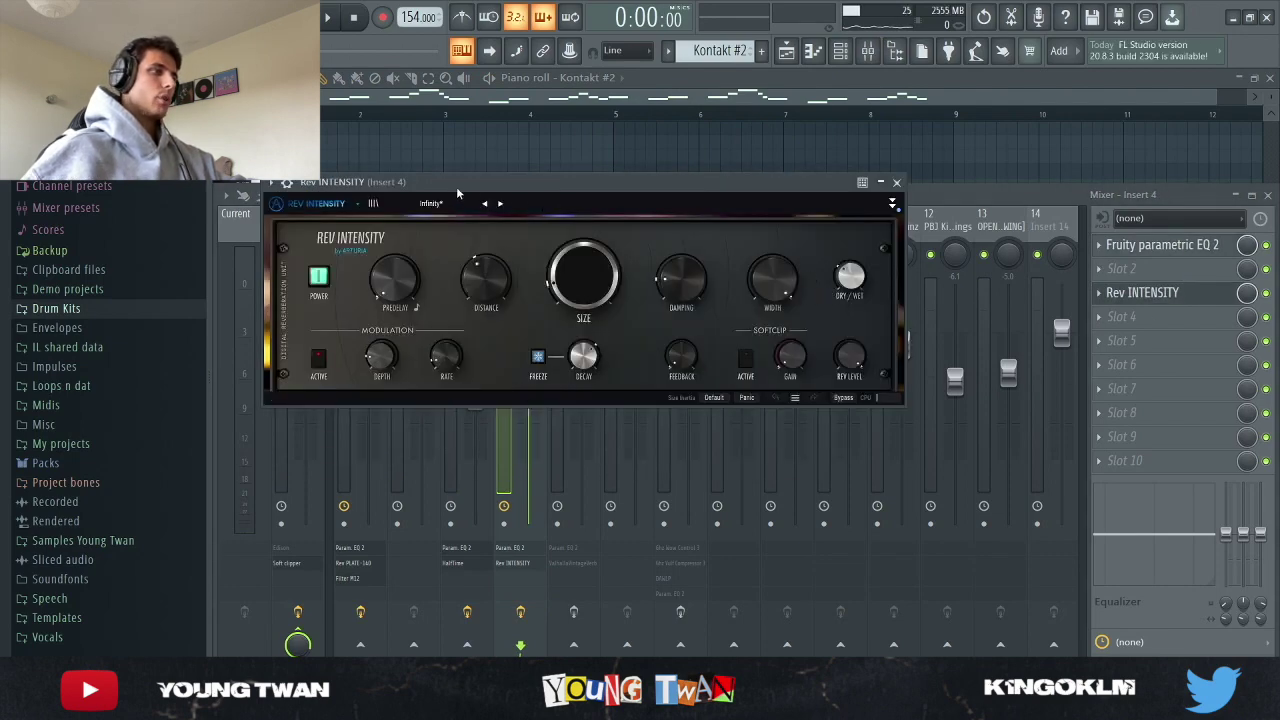
left_click_drag(457, 190, 524, 188)
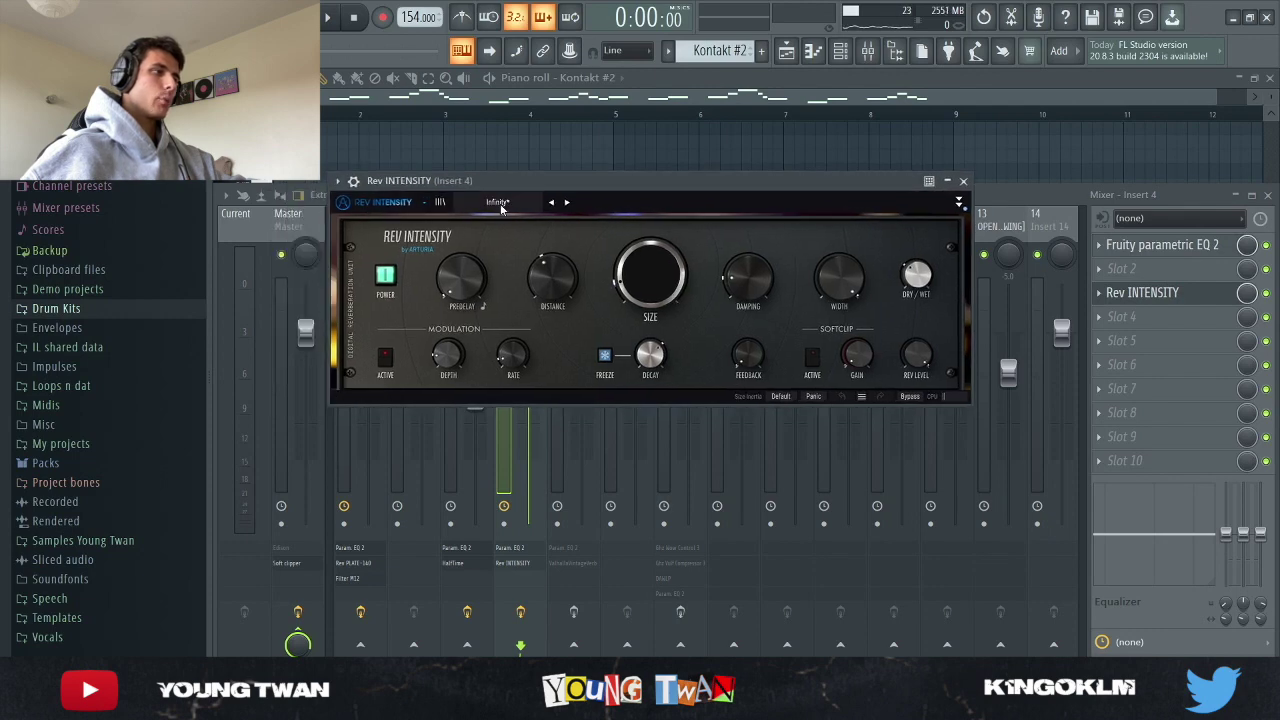
left_click(963, 181)
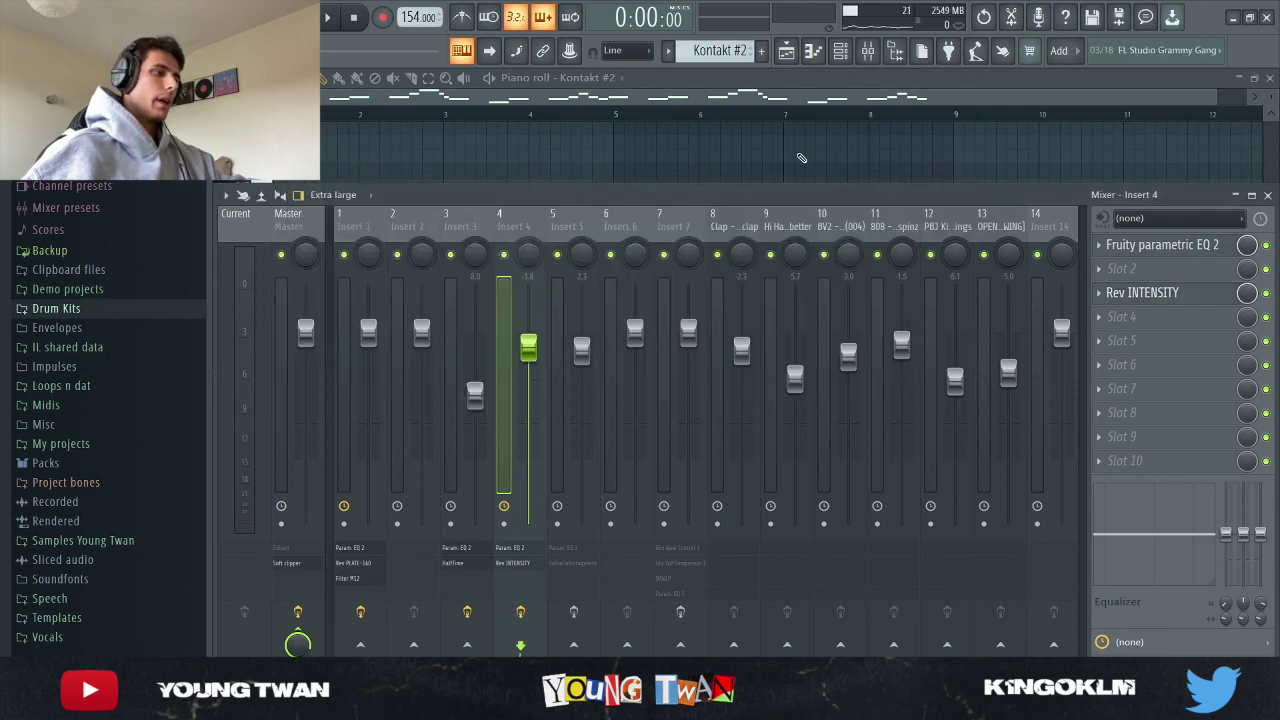
left_click(649, 150)
scroll(910, 273, "down", 1)
key("space")
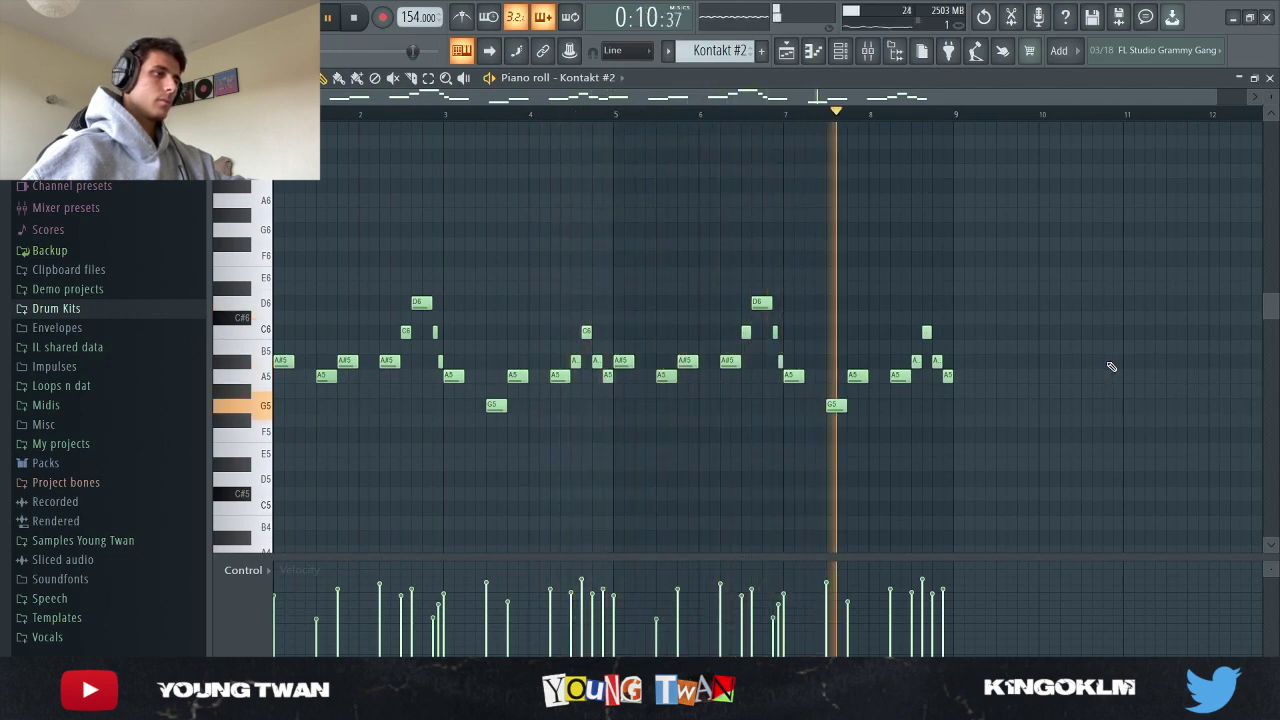
Step: Stop playback and open, then close, the Kontakt #4 Duduk Tenor plugin from the channel rack
key("space")
left_click(841, 51)
scroll(720, 50, "down", 1)
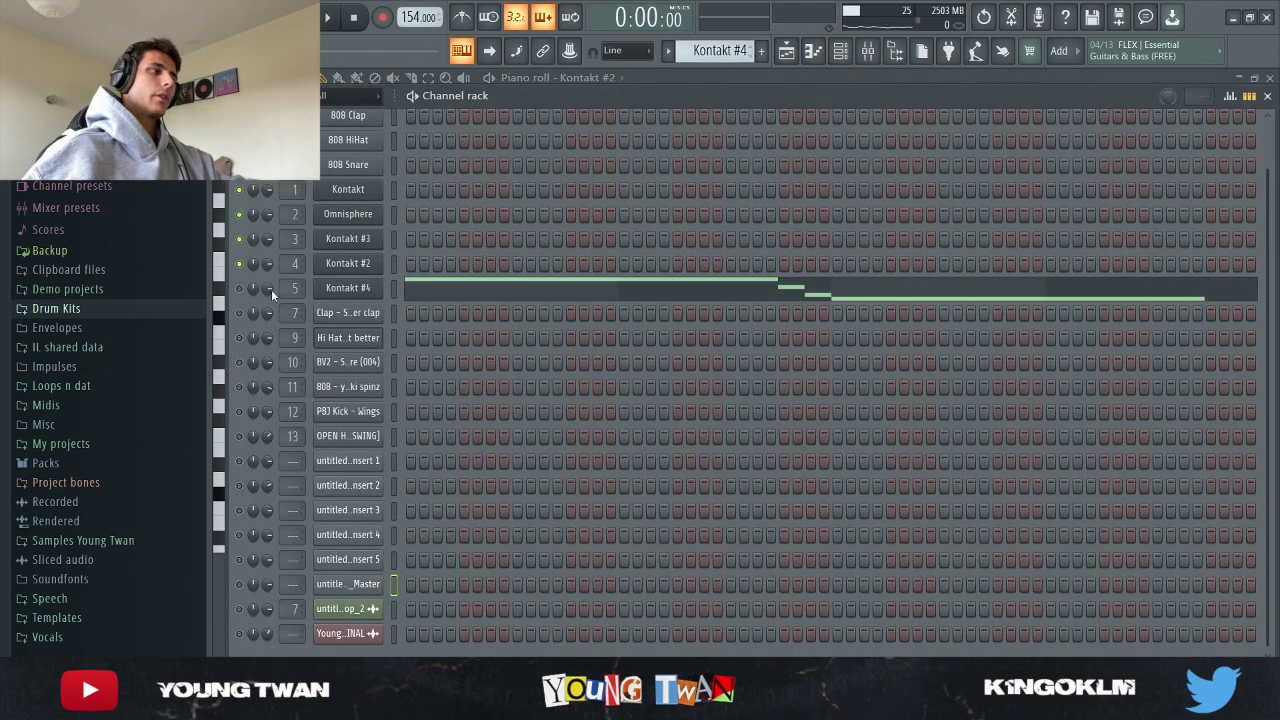
left_click(362, 290)
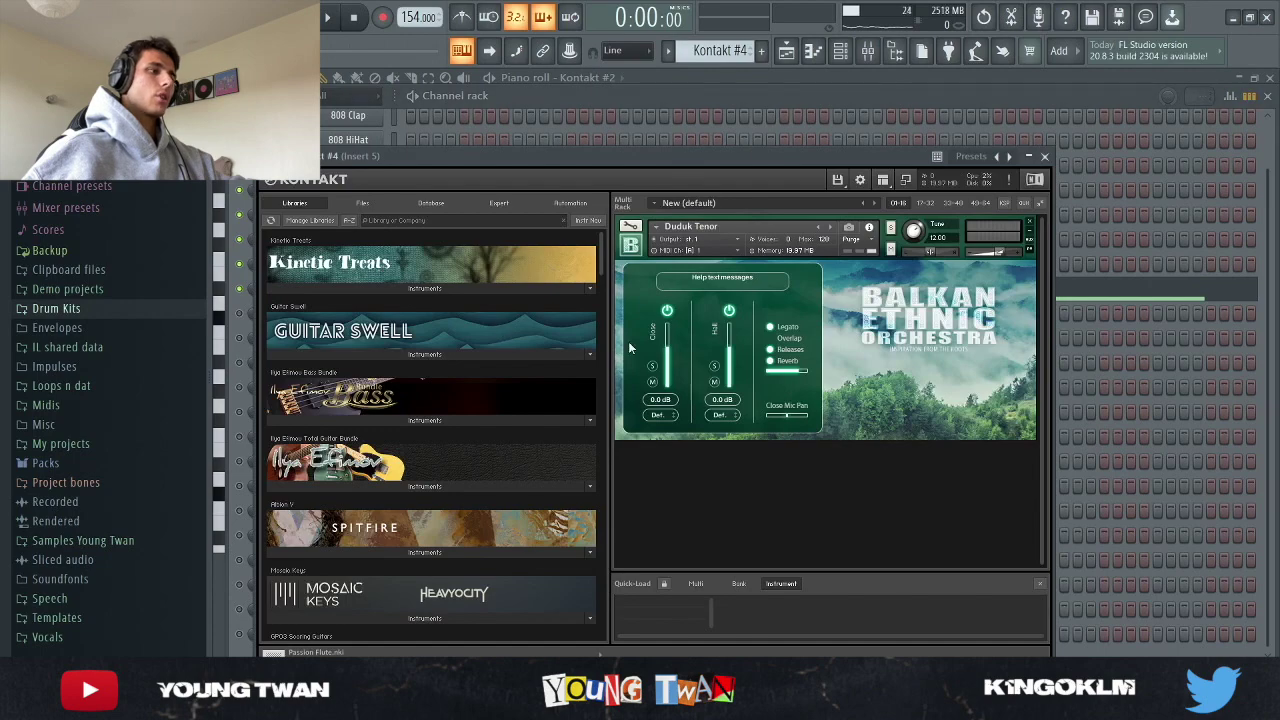
left_click_drag(699, 153, 707, 115)
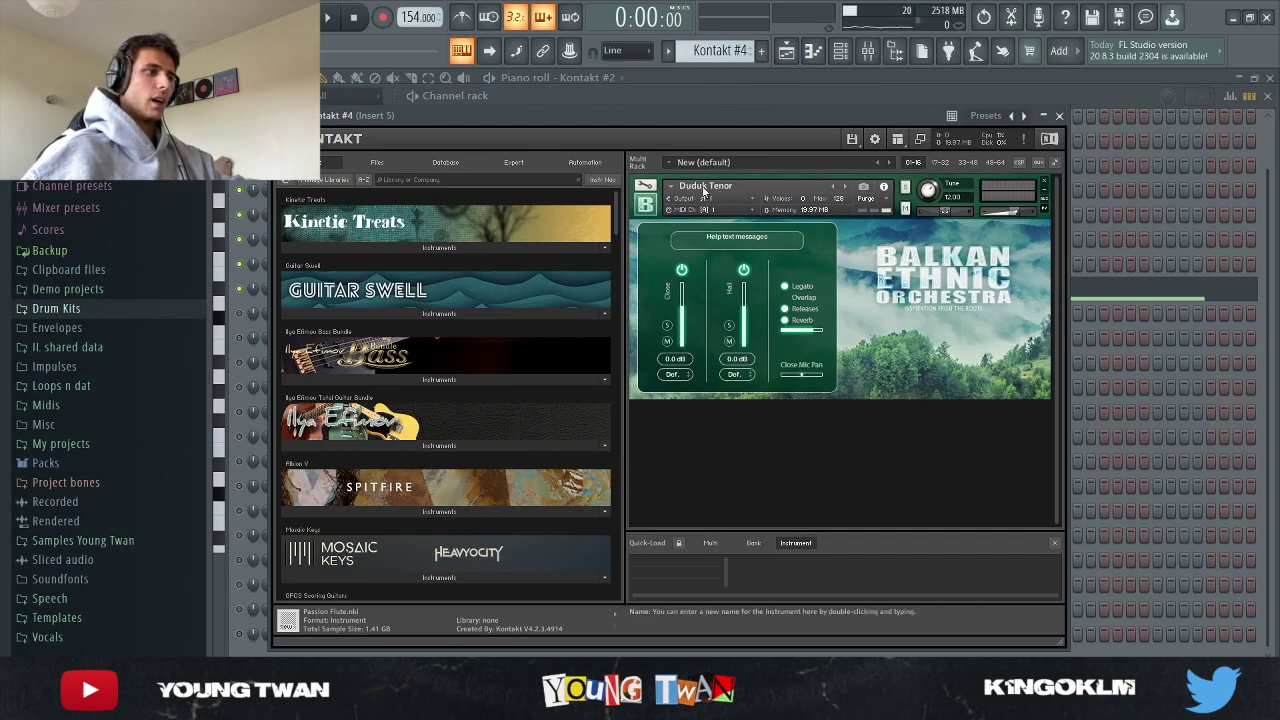
key("Escape")
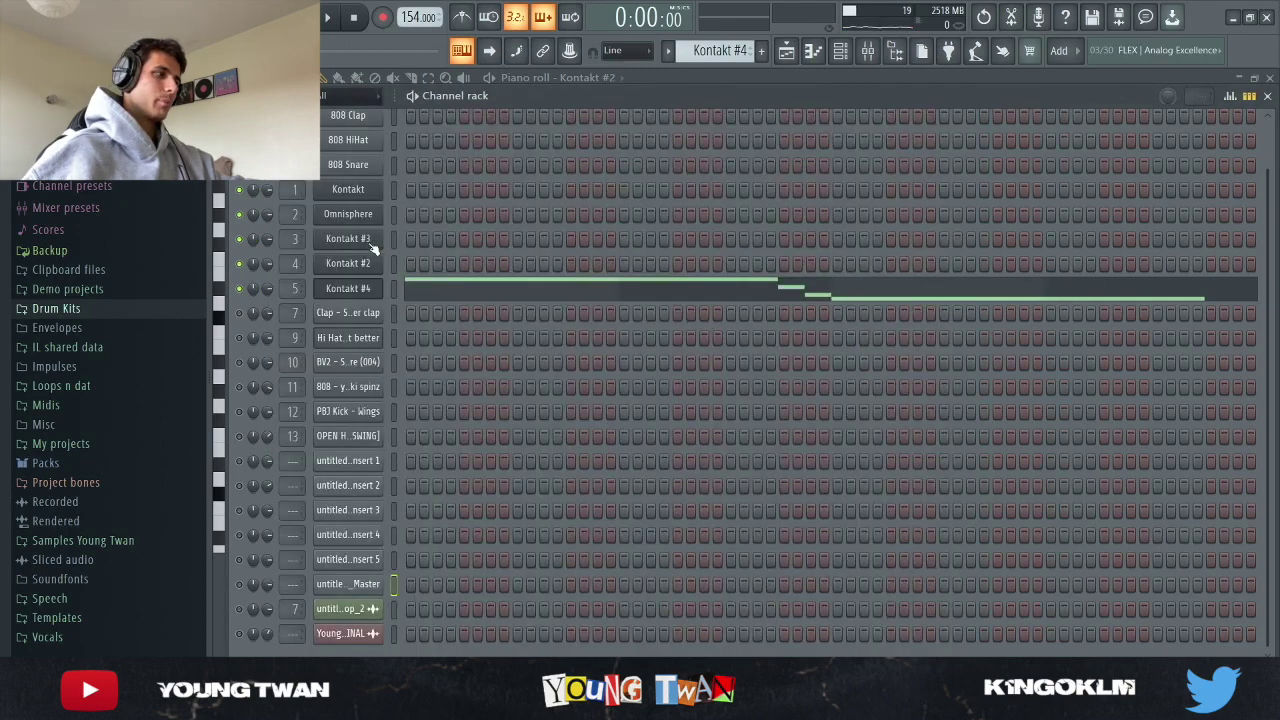
Step: Reopen the Kontakt #4 Duduk Tenor plugin window from the channel rack and close it
left_click(466, 294)
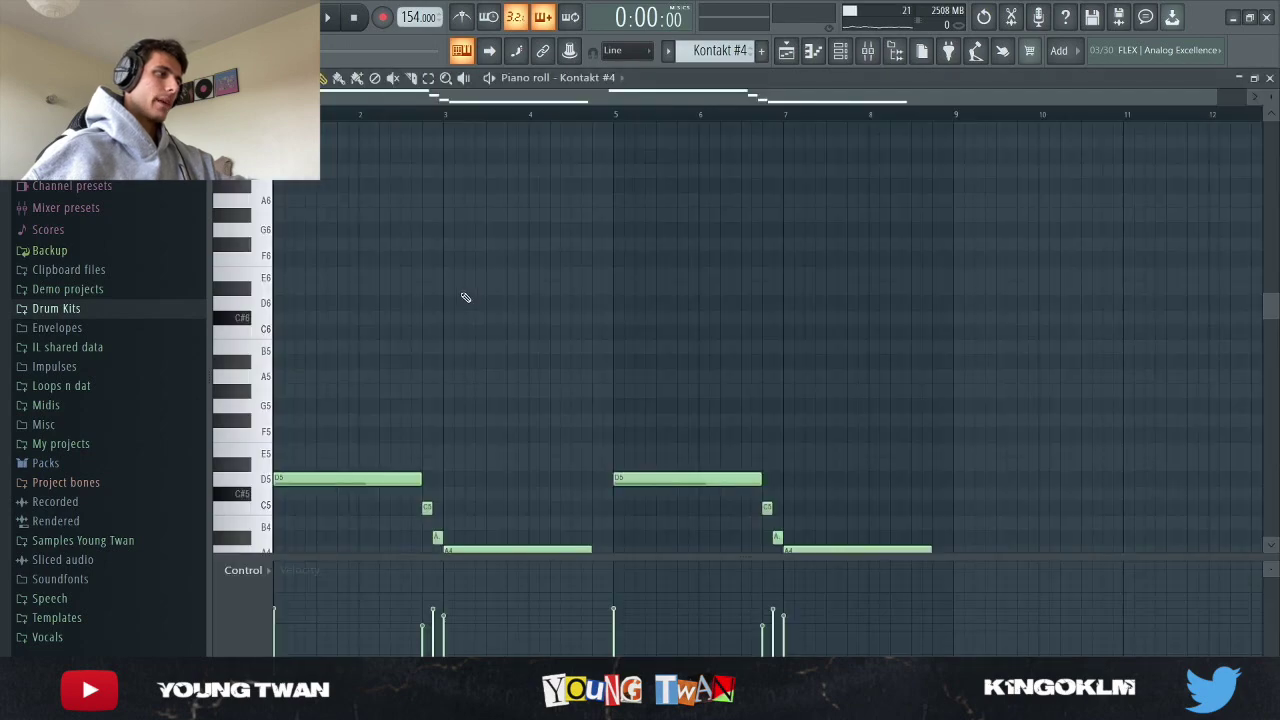
left_click(840, 50)
left_click(348, 287)
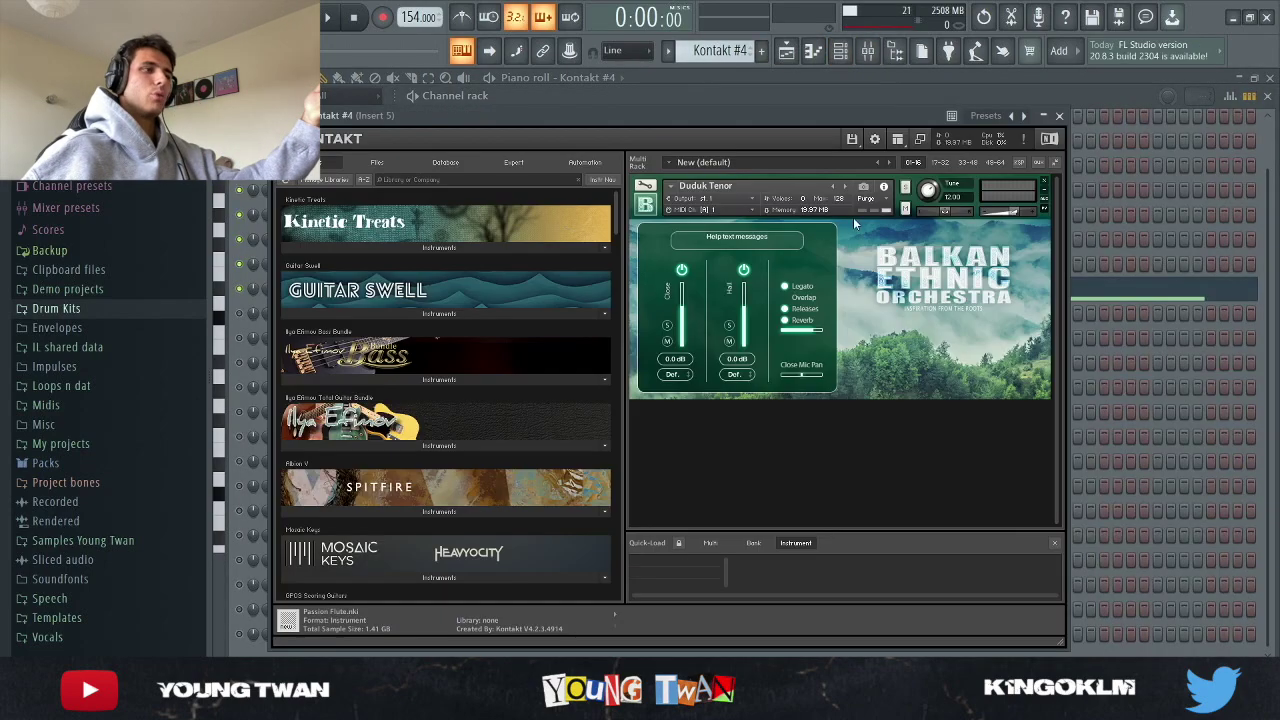
left_click_drag(719, 129, 781, 81)
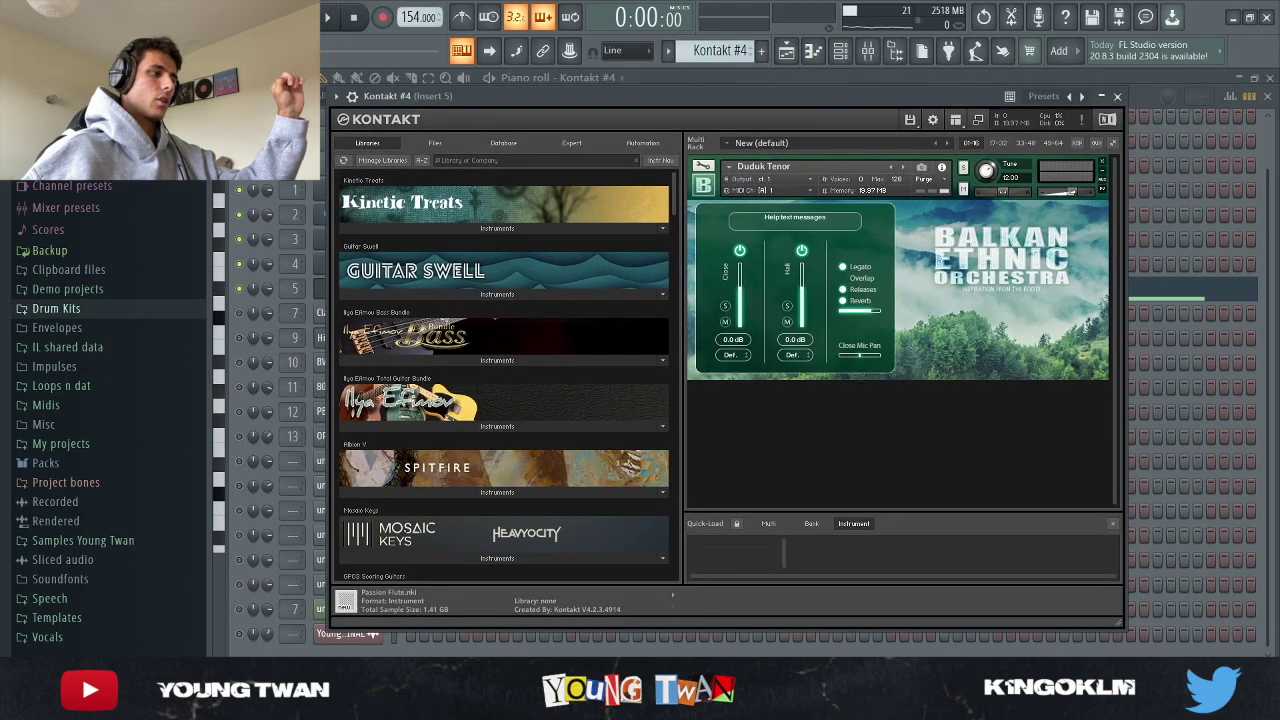
key("Escape")
Step: Play the Kontakt #4 duduk melody in the piano roll
left_click(451, 296)
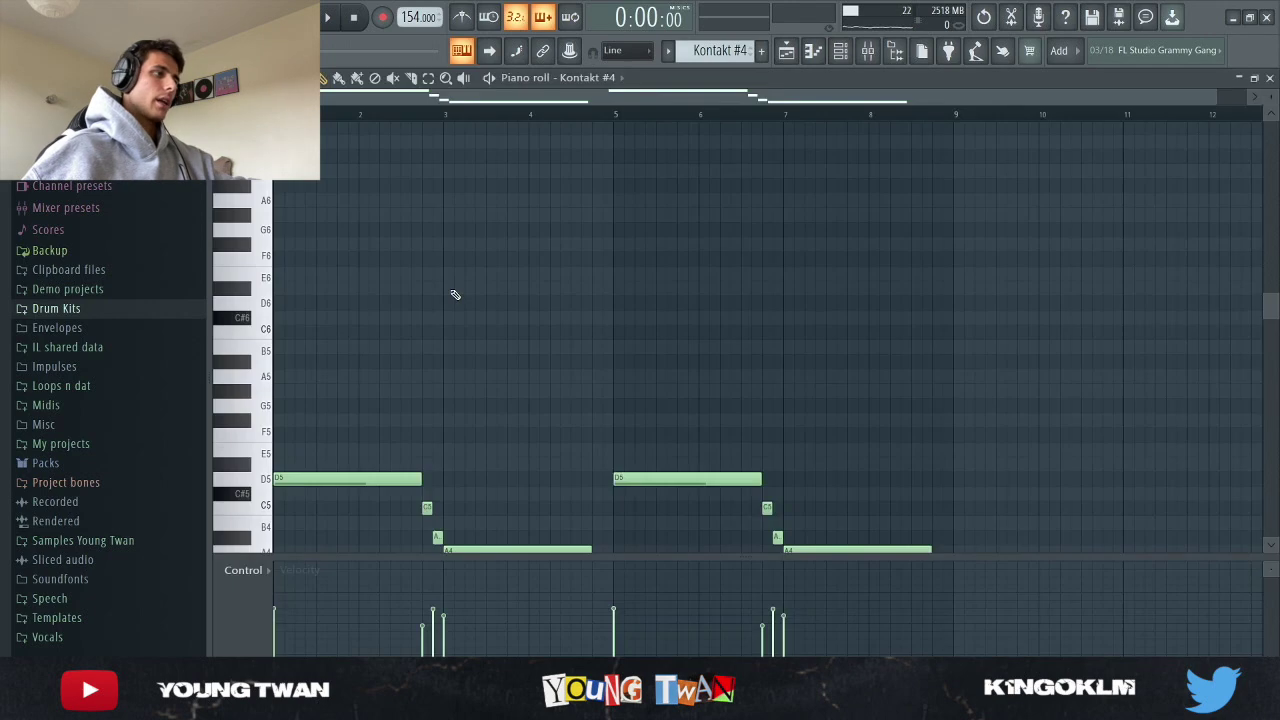
scroll(558, 331, "down", 4)
scroll(921, 349, "up", 3)
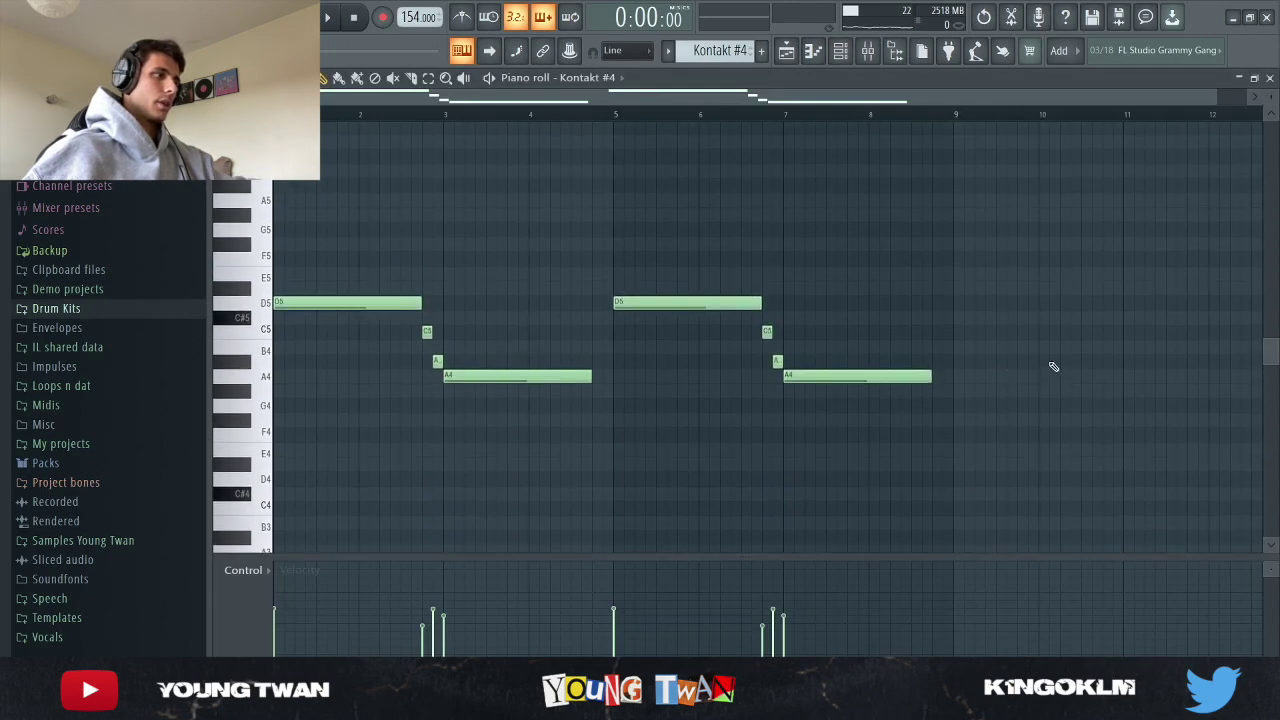
key("space")
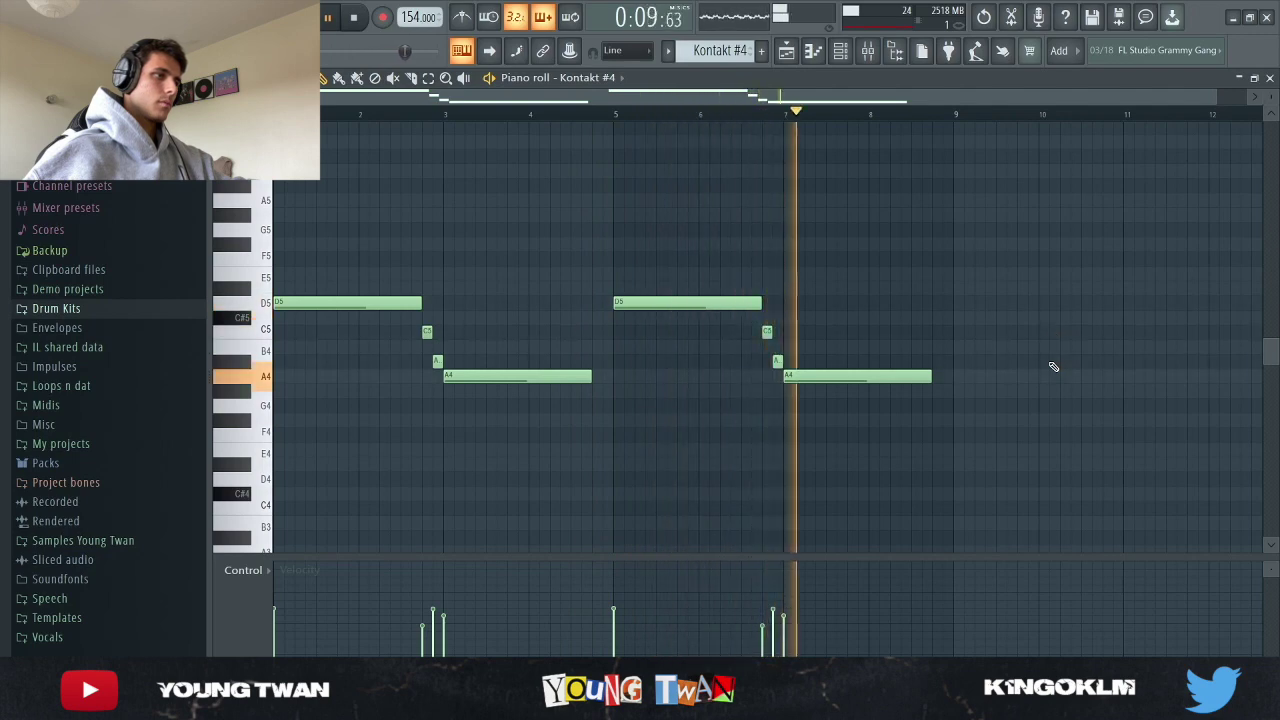
Step: Stop playback and select Insert 5 in the mixer
left_click(845, 52)
key("space")
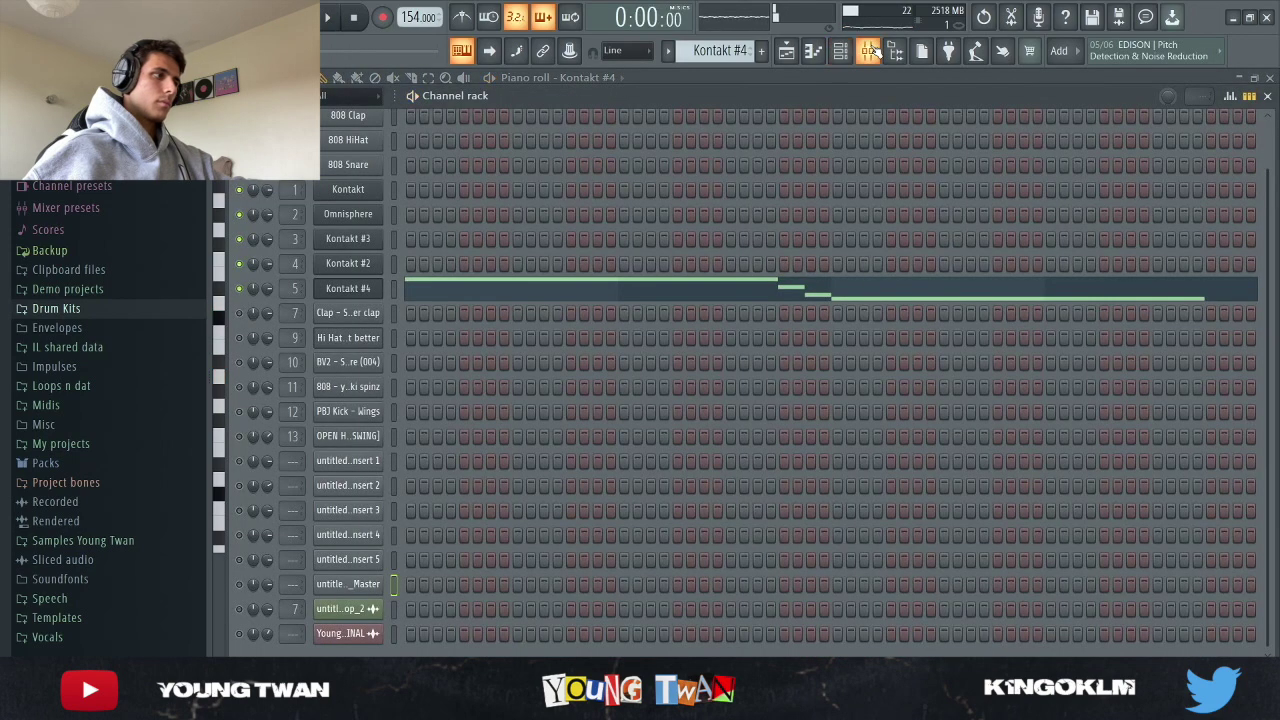
left_click(868, 51)
left_click(578, 275)
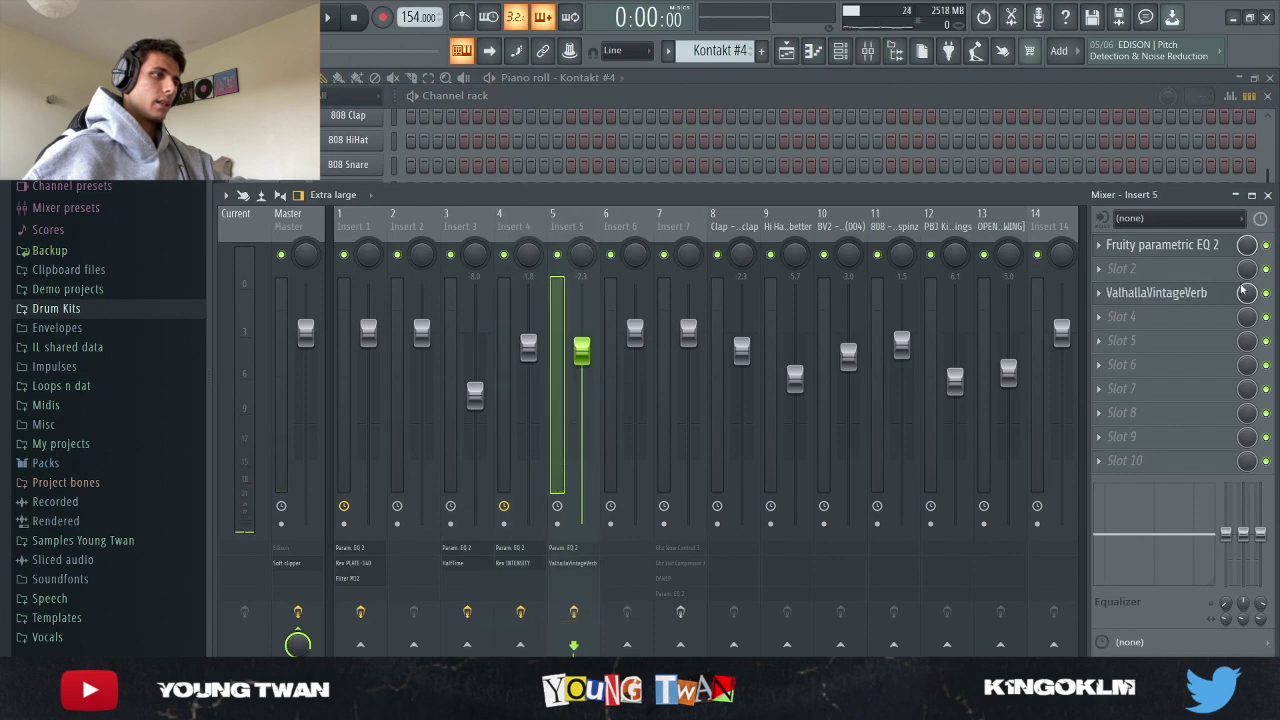
Step: Inspect Insert 5's Fruity parametric EQ 2 and its Concert Hall ValhallaVintageVerb settings
left_click(1174, 245)
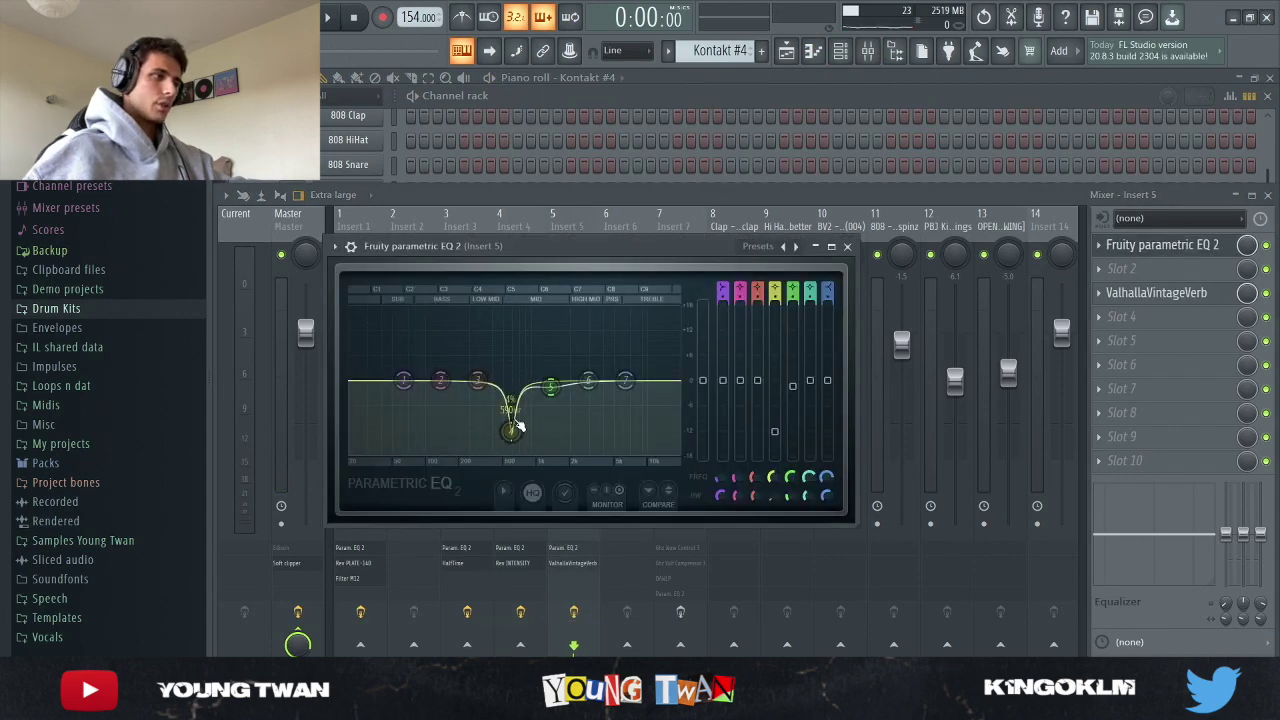
left_click(847, 246)
left_click(1170, 294)
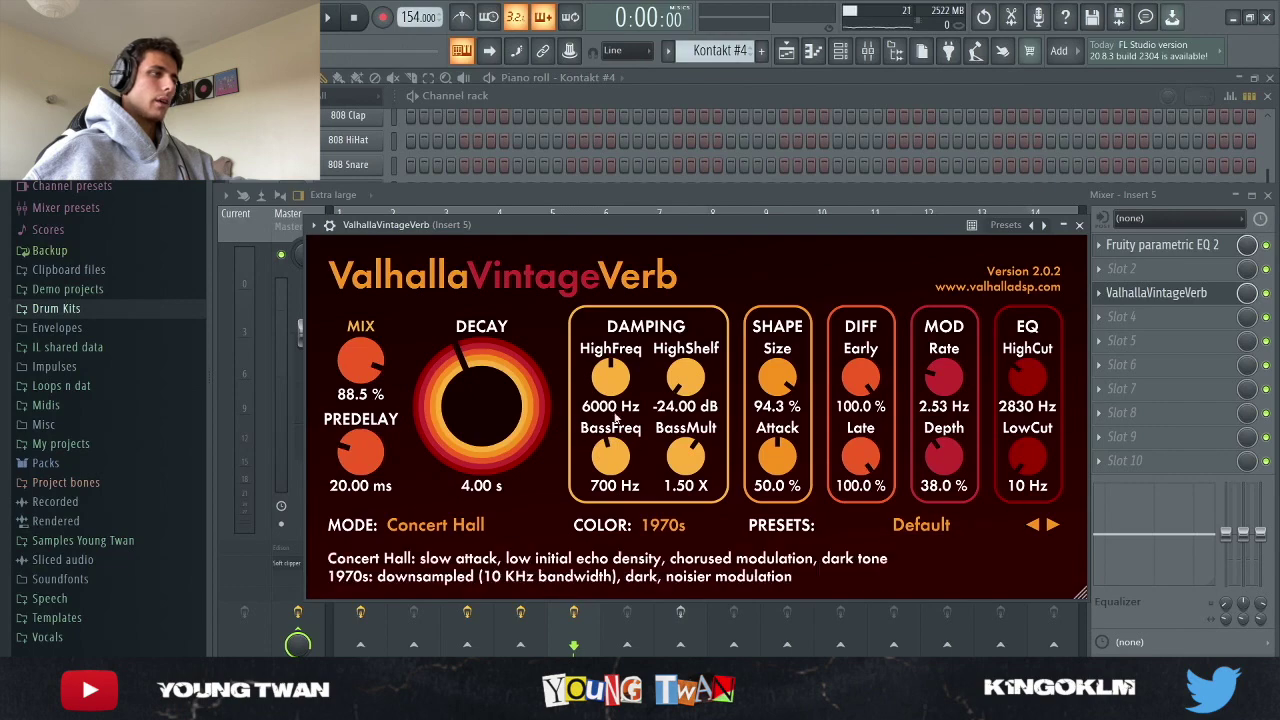
left_click(1079, 225)
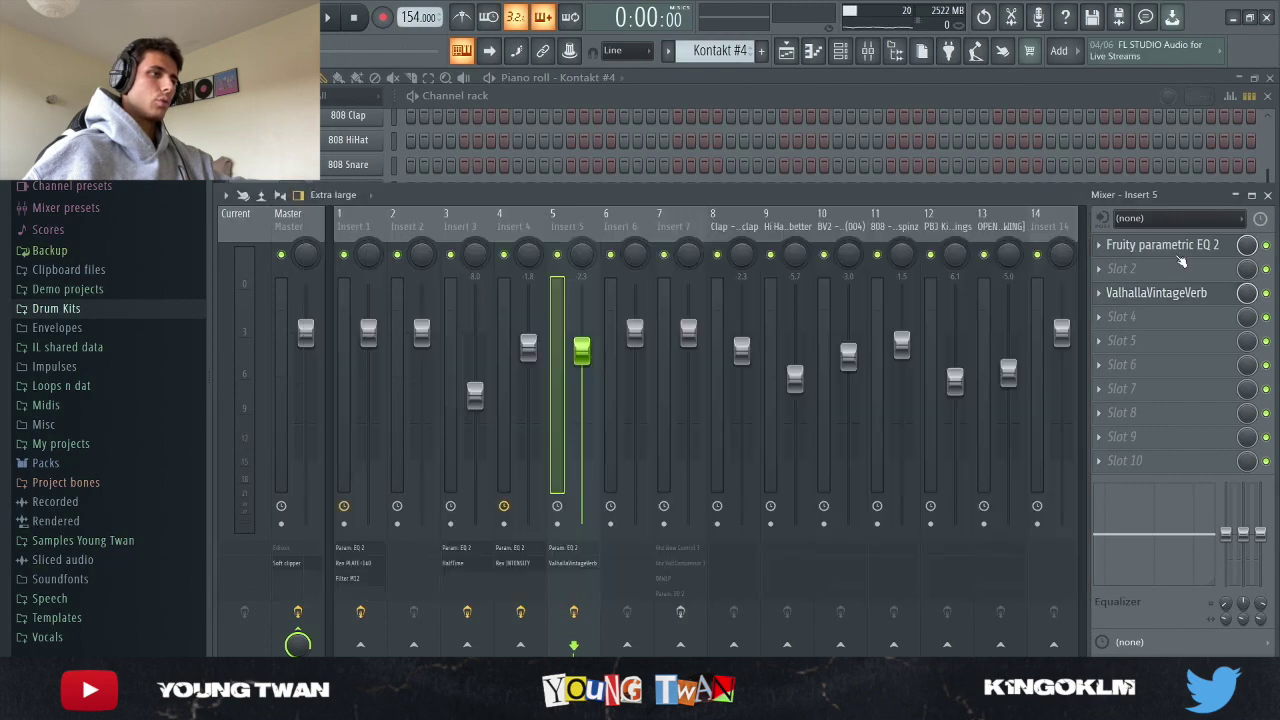
Step: Play back the Kontakt #4 melody in the piano roll, then stop it
left_click(788, 53)
left_click(852, 56)
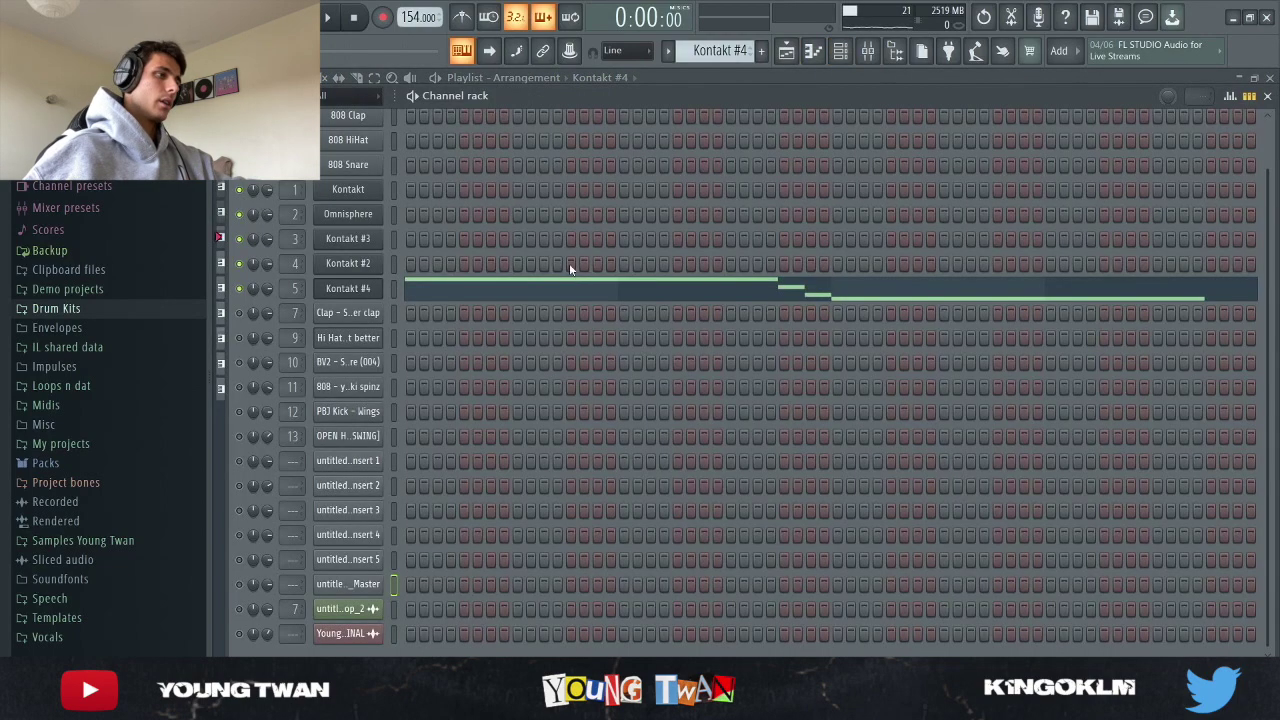
left_click(618, 288)
key("space")
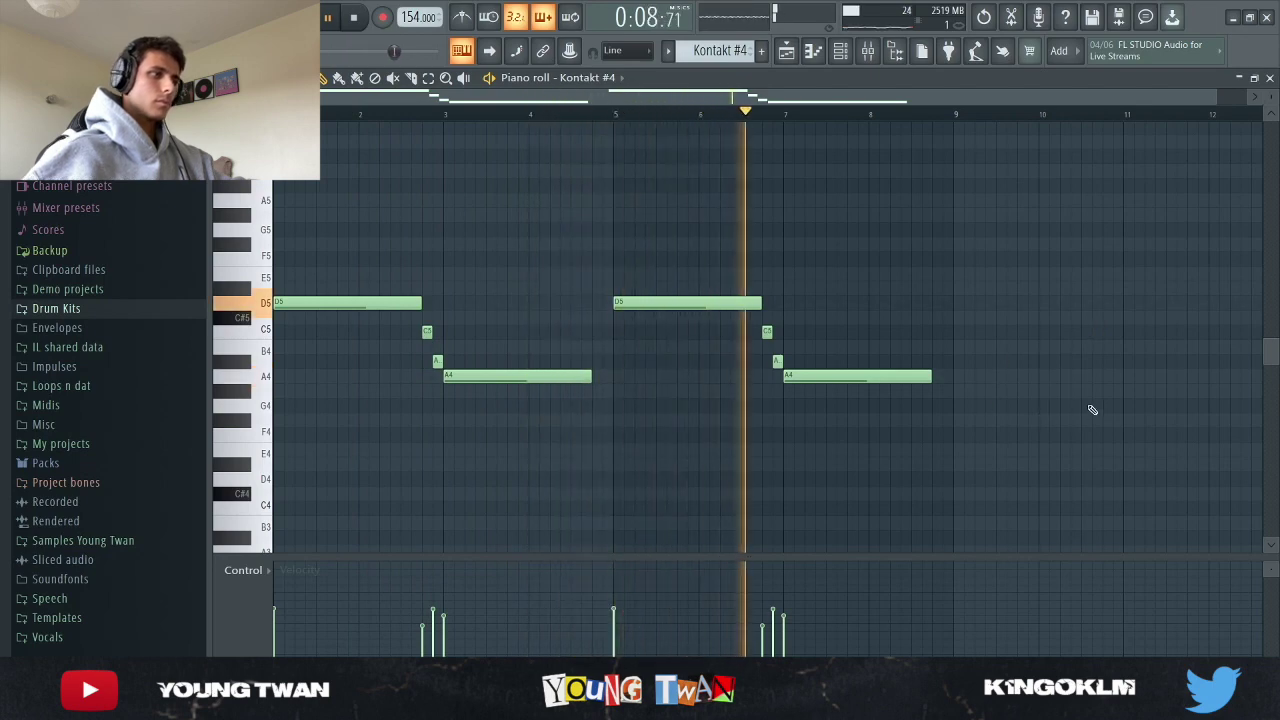
scroll(1090, 409, "up", 2)
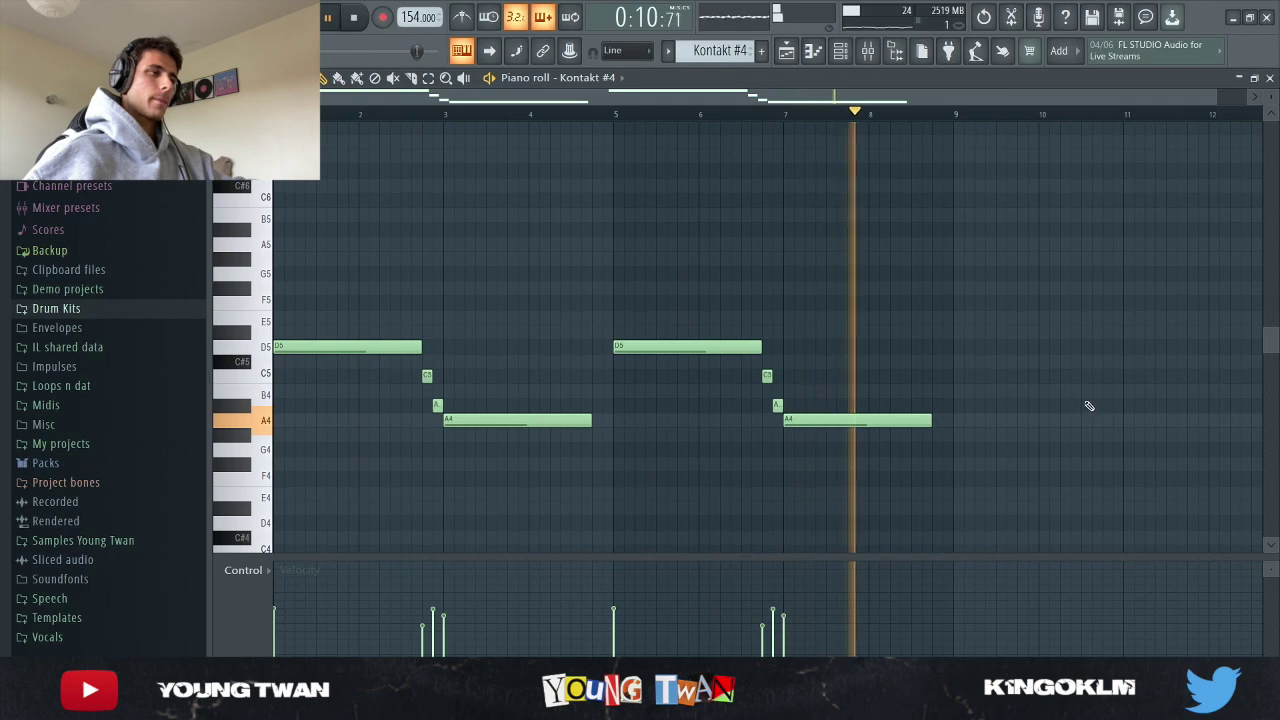
key("space")
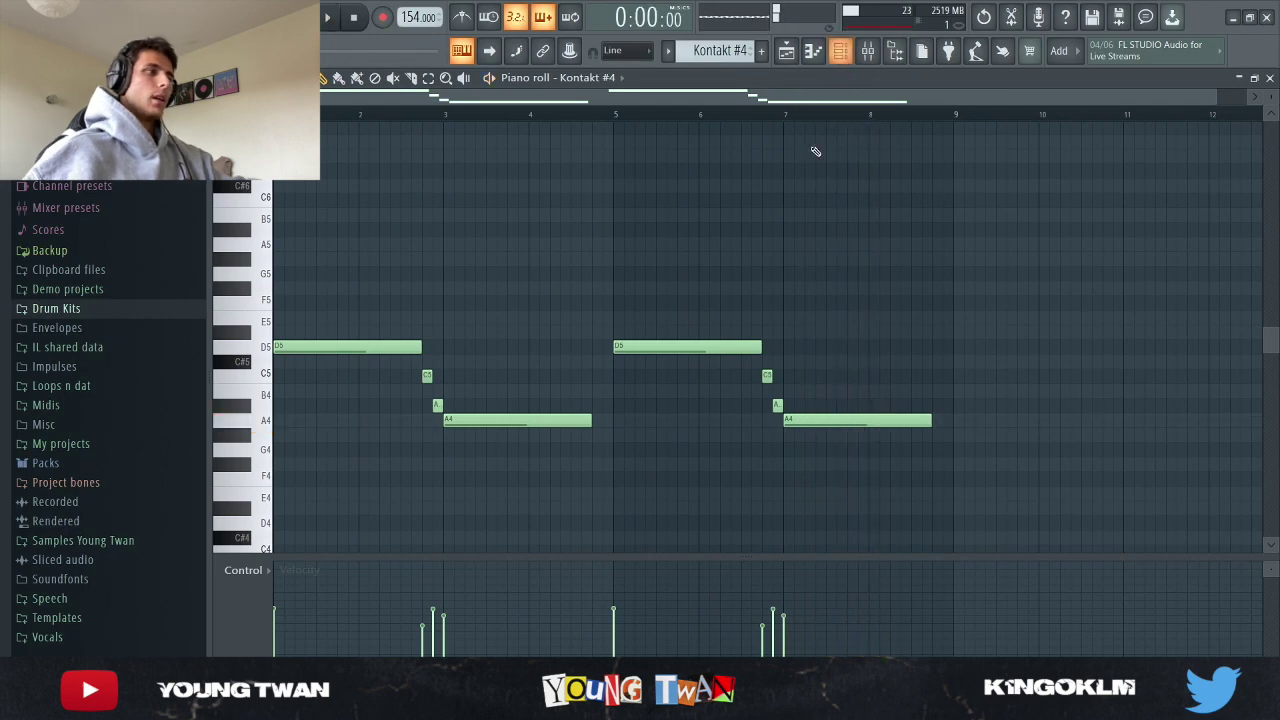
Step: Check the Kontakt instrument window and return to the melody's notes
left_click(841, 51)
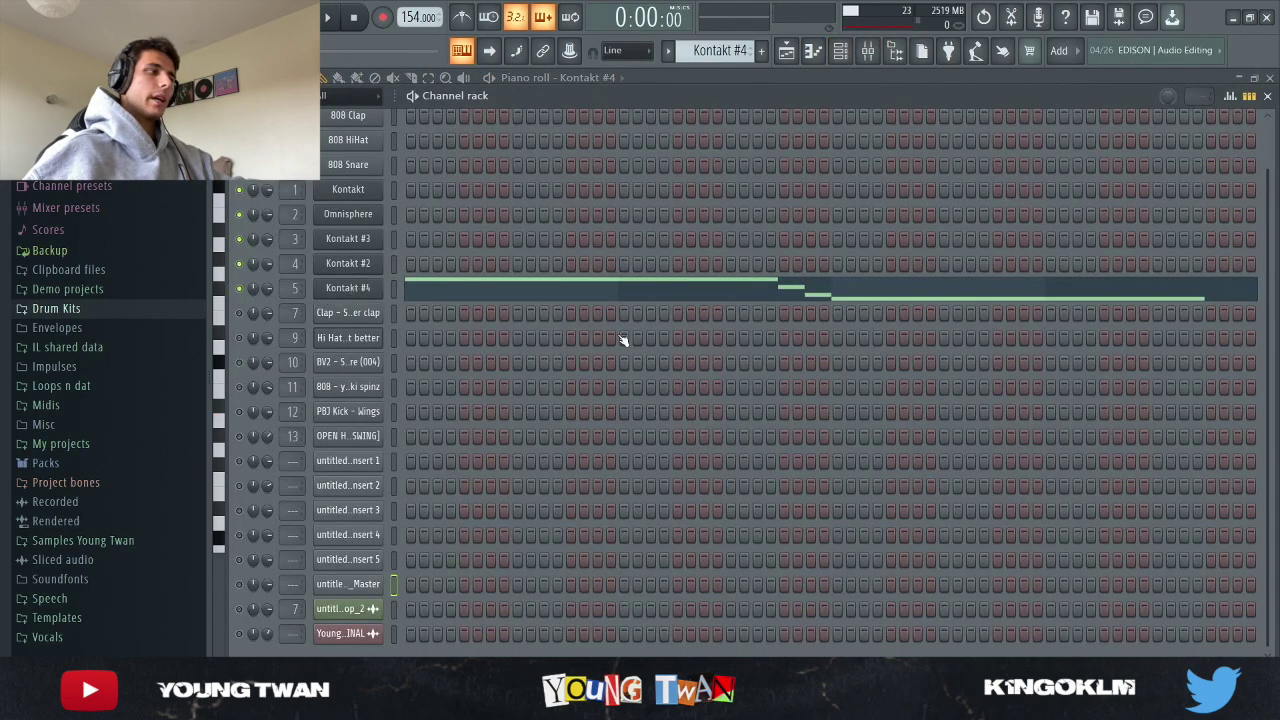
left_click(348, 287)
left_click(1118, 96)
key("F6")
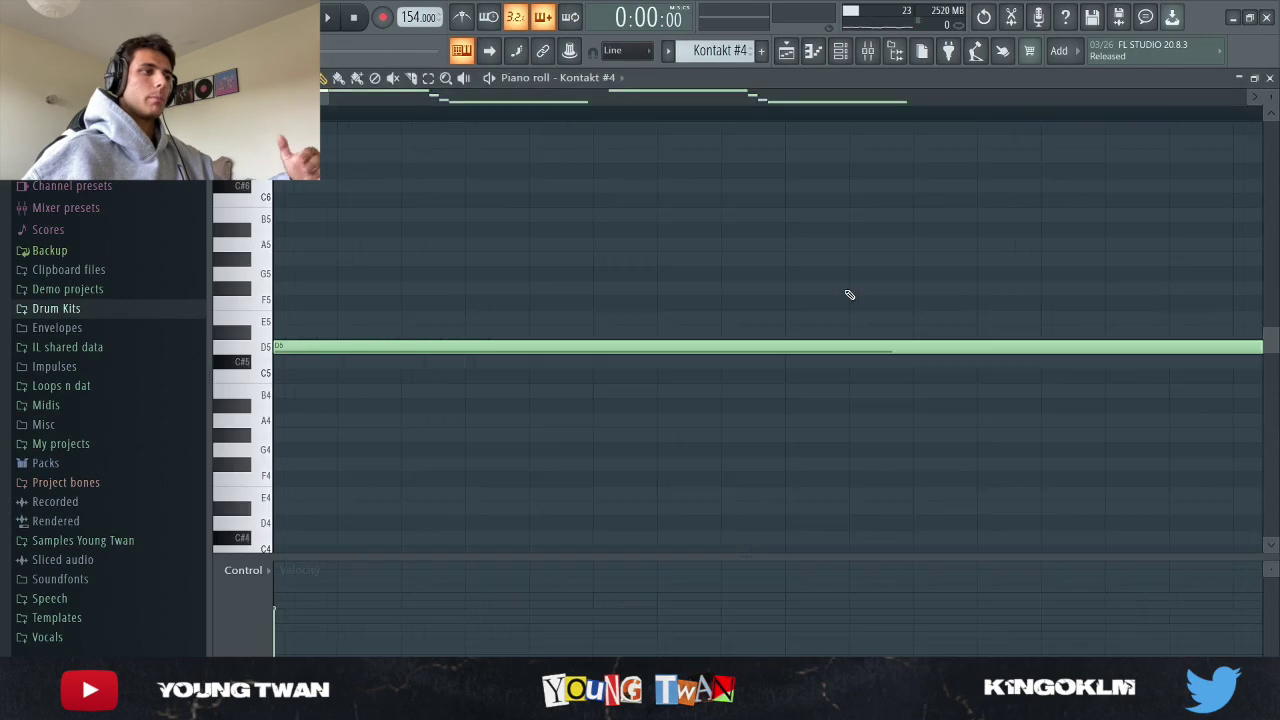
Step: Bring up the playlist arrangement showing all its tracks, zoomed on the timeline
scroll(362, 272, "up", 2)
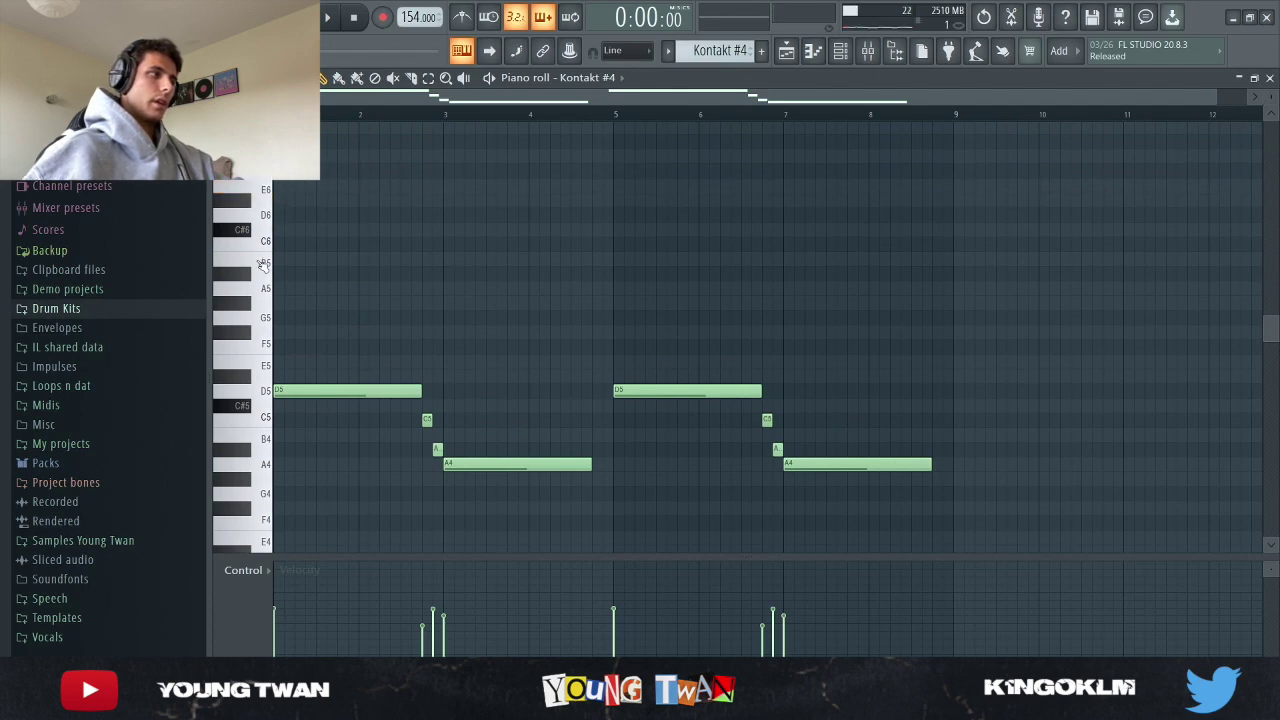
scroll(265, 280, "up", 4)
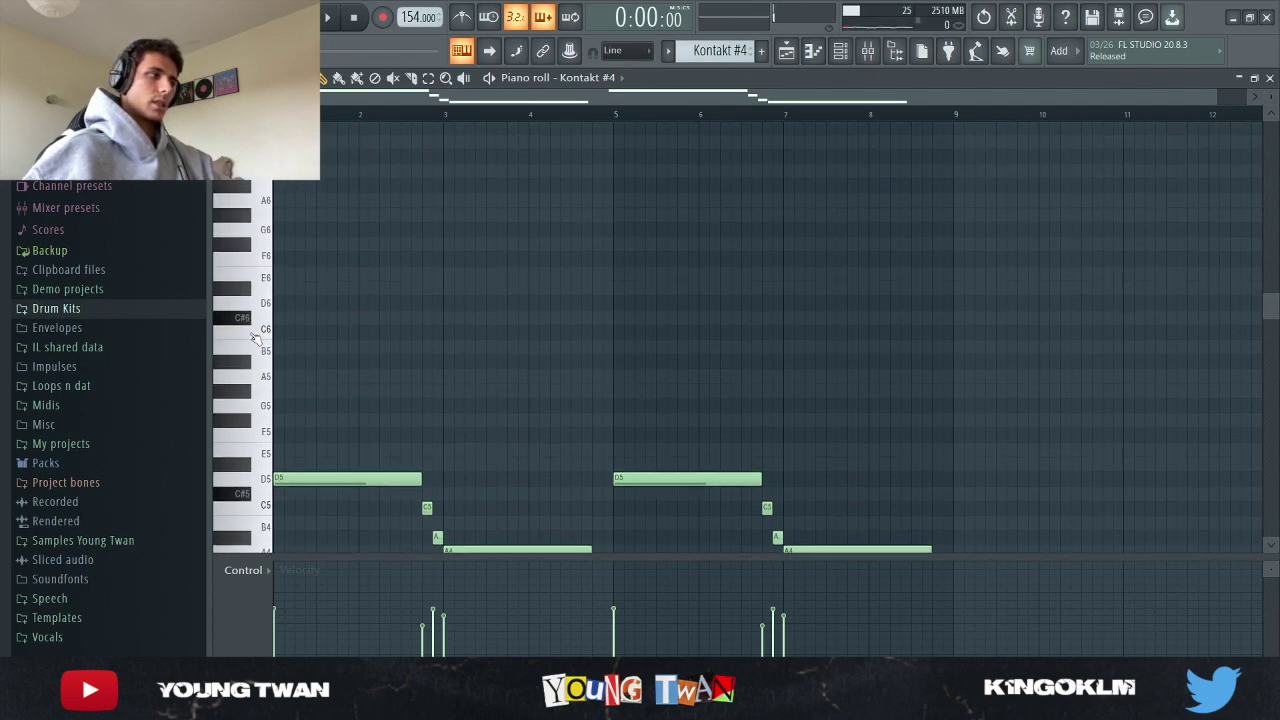
scroll(354, 320, "down", 8)
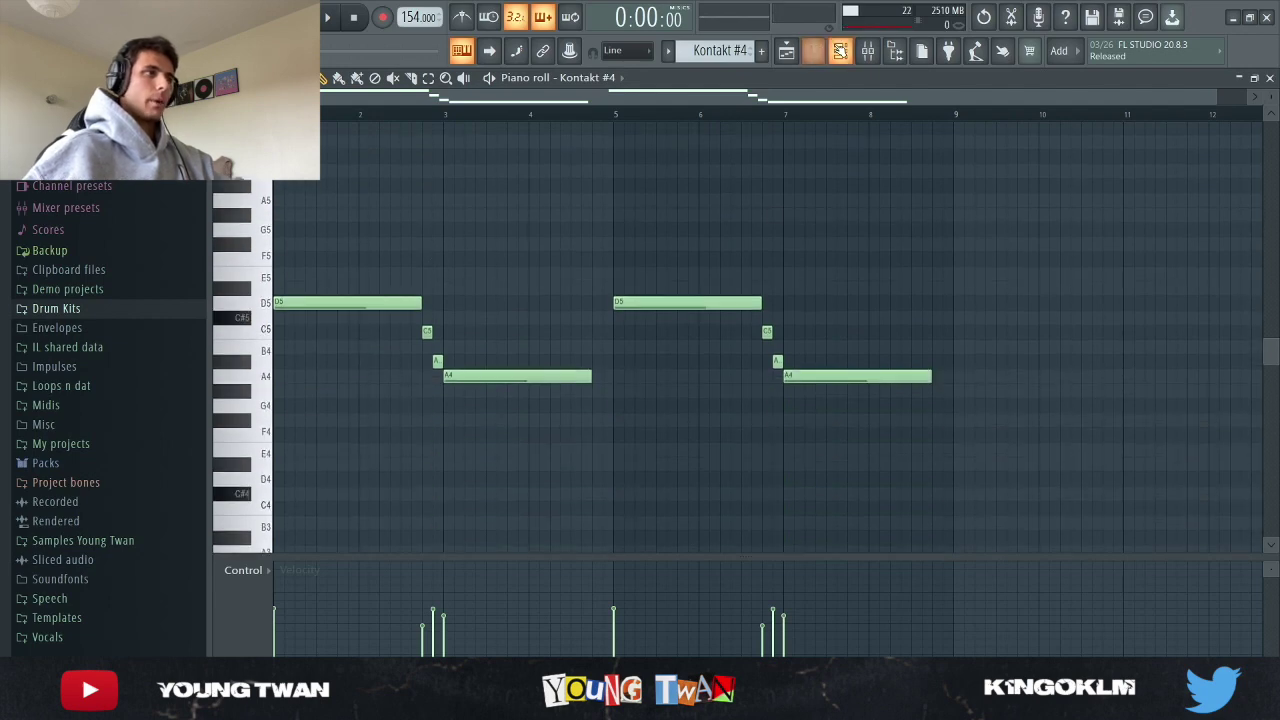
left_click(842, 54)
scroll(712, 252, "up", 2)
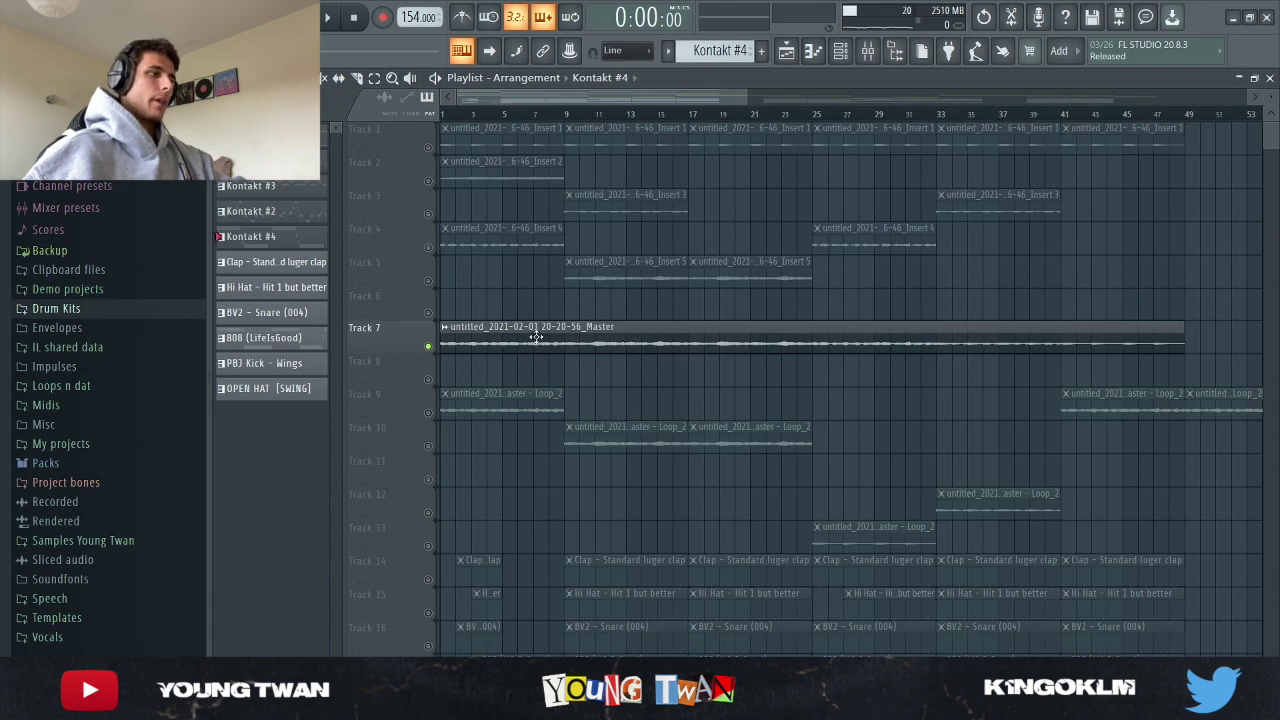
Step: Load the Loop_2 clip's sample into Edison from its channel settings, then close the windows
double_click(494, 400)
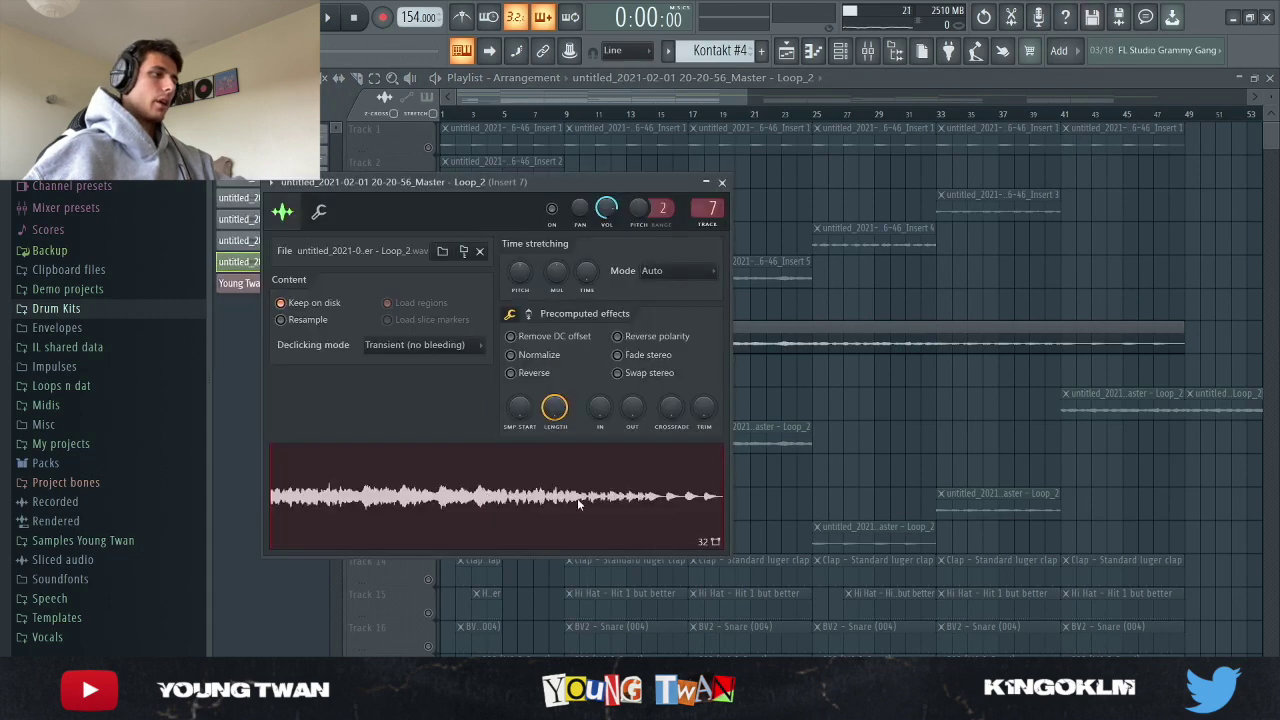
left_click(577, 498)
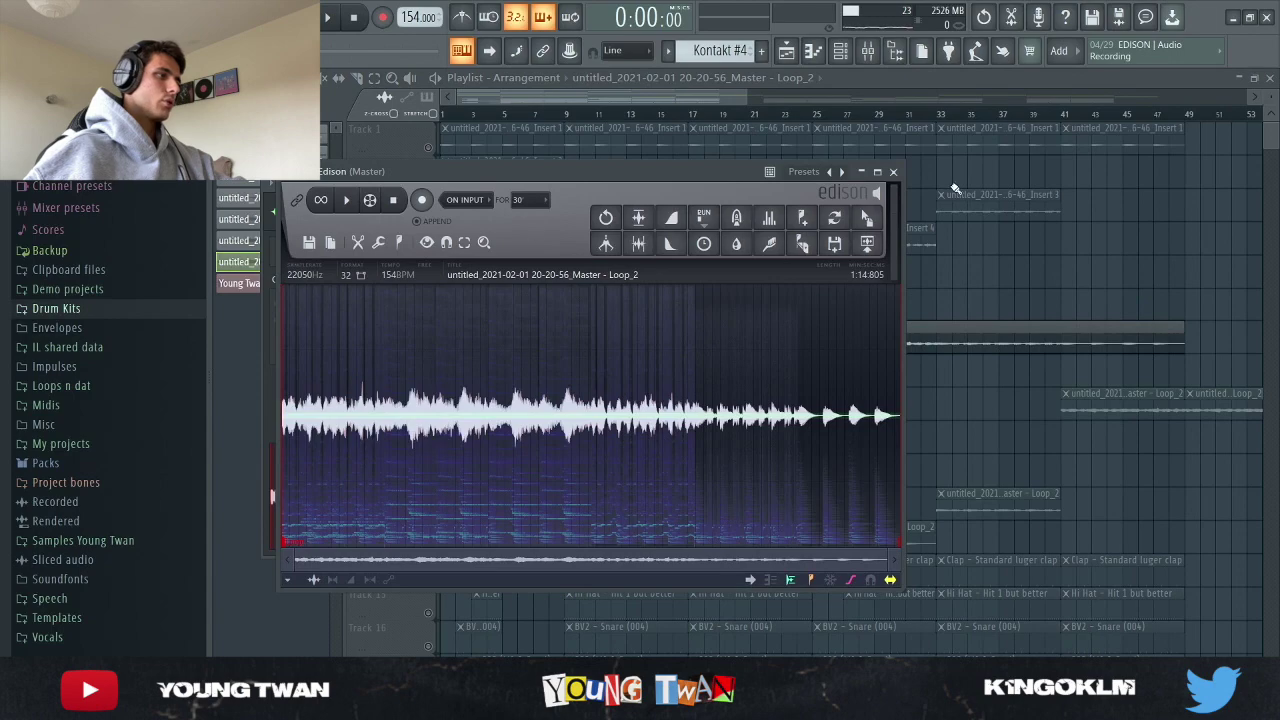
left_click(893, 171)
left_click(1133, 194)
left_click(725, 186)
Step: Check Insert 7's effects chain in the mixer
key("F9")
left_click(690, 332)
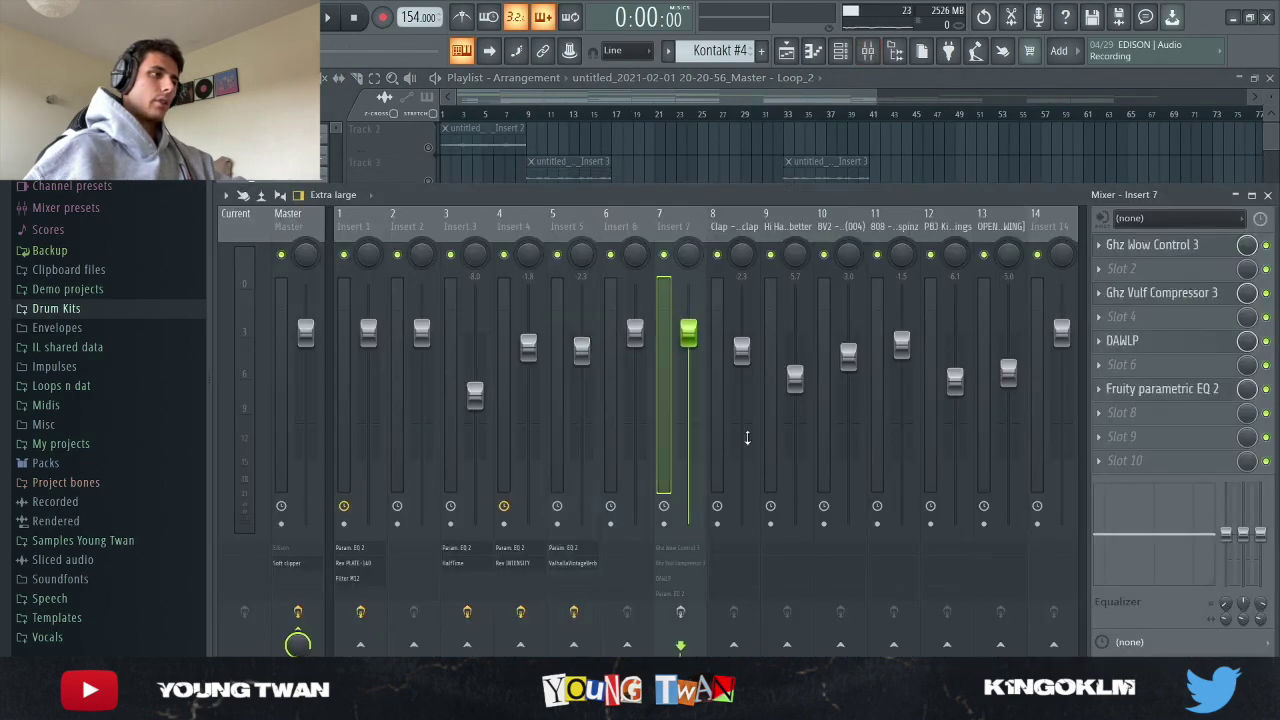
left_click(965, 182)
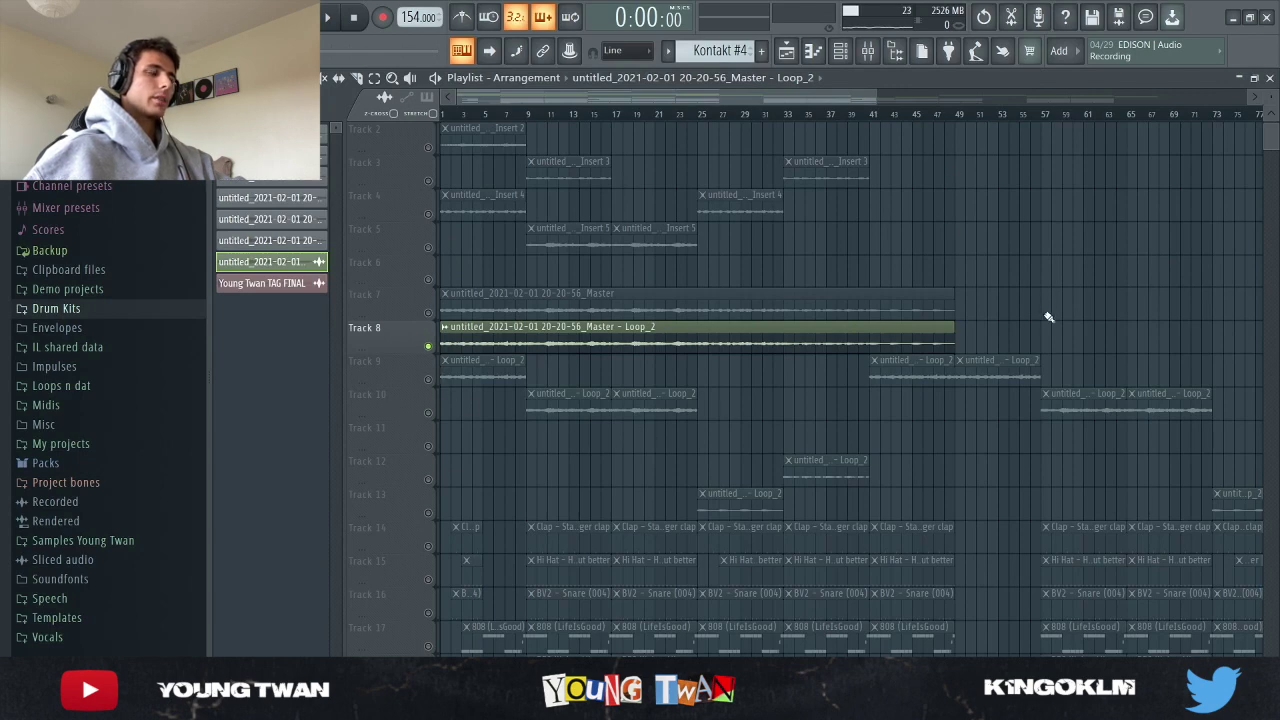
Step: Let the arrangement play to about 25 seconds, then stop and return to the start
key("F9")
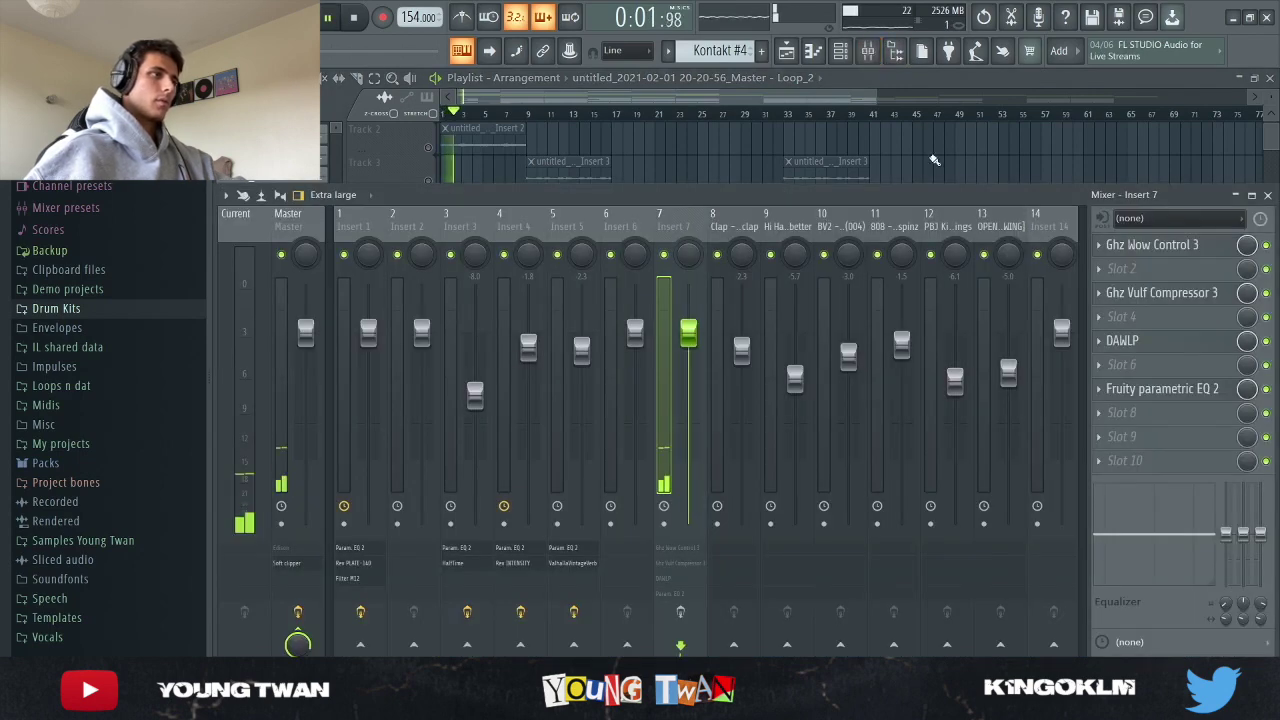
left_click(932, 161)
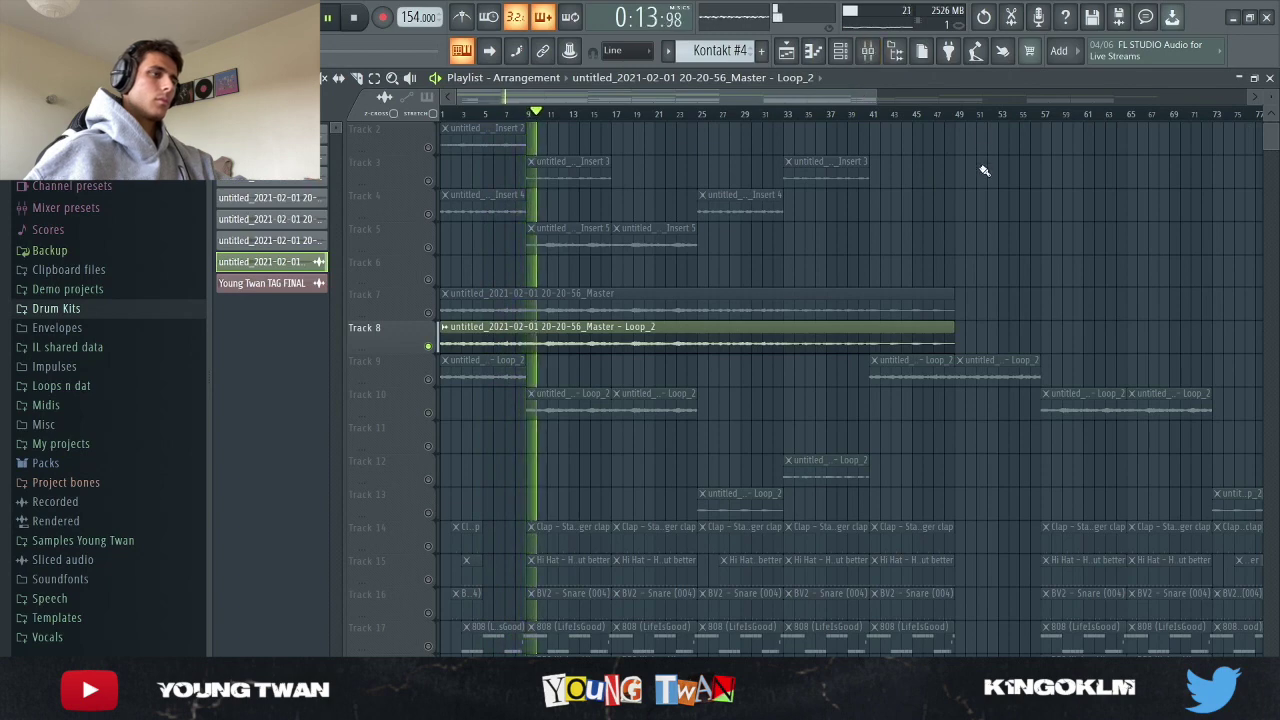
scroll(1043, 346, "up", 1)
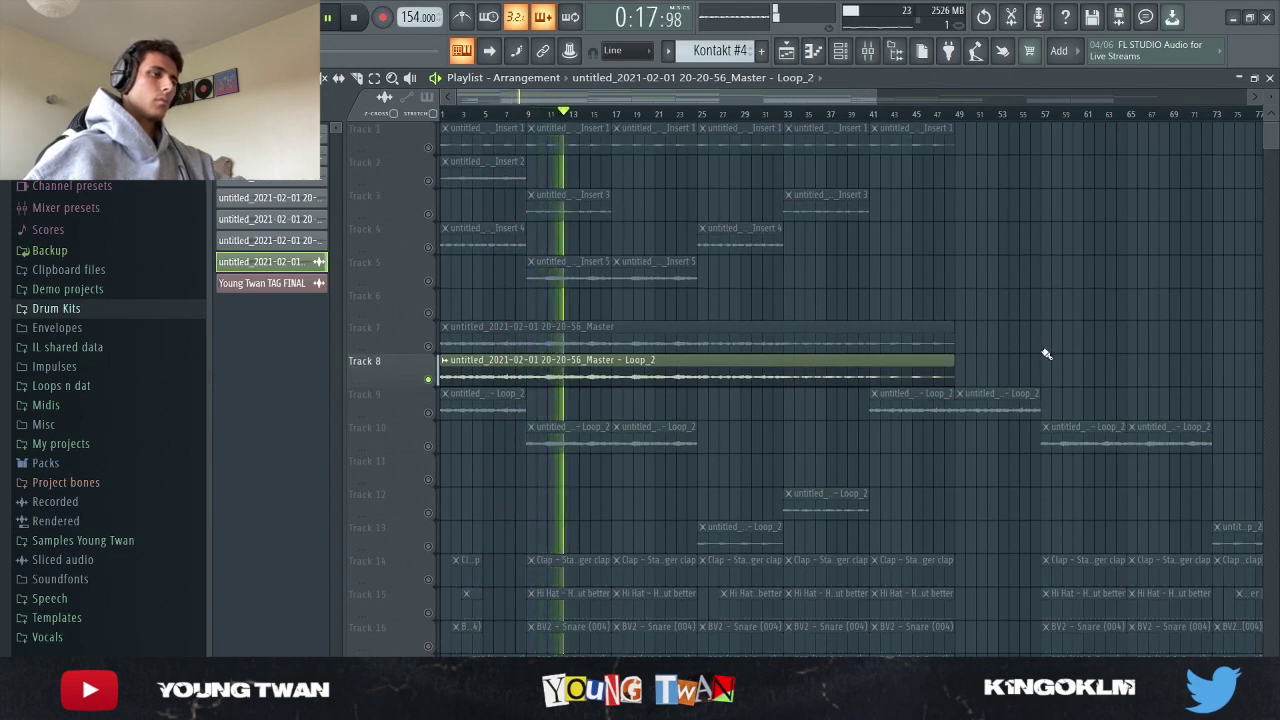
scroll(1046, 354, "down", 1)
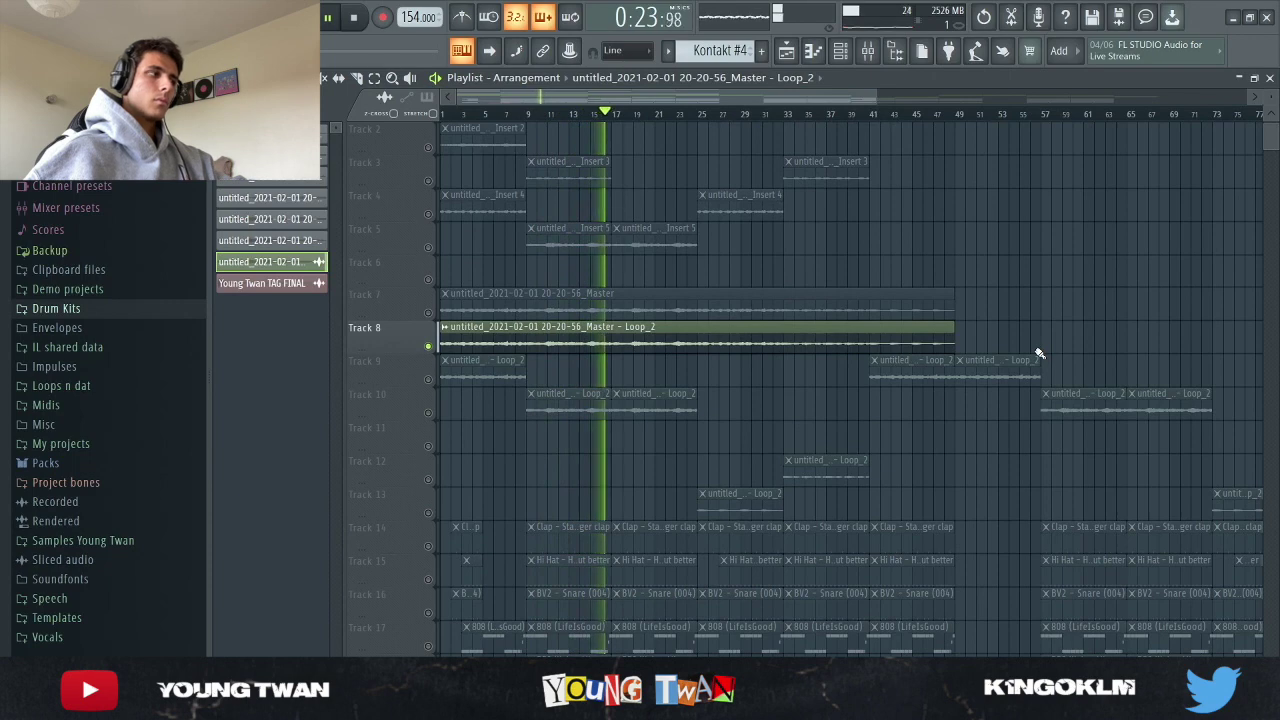
key("space")
left_click(868, 51)
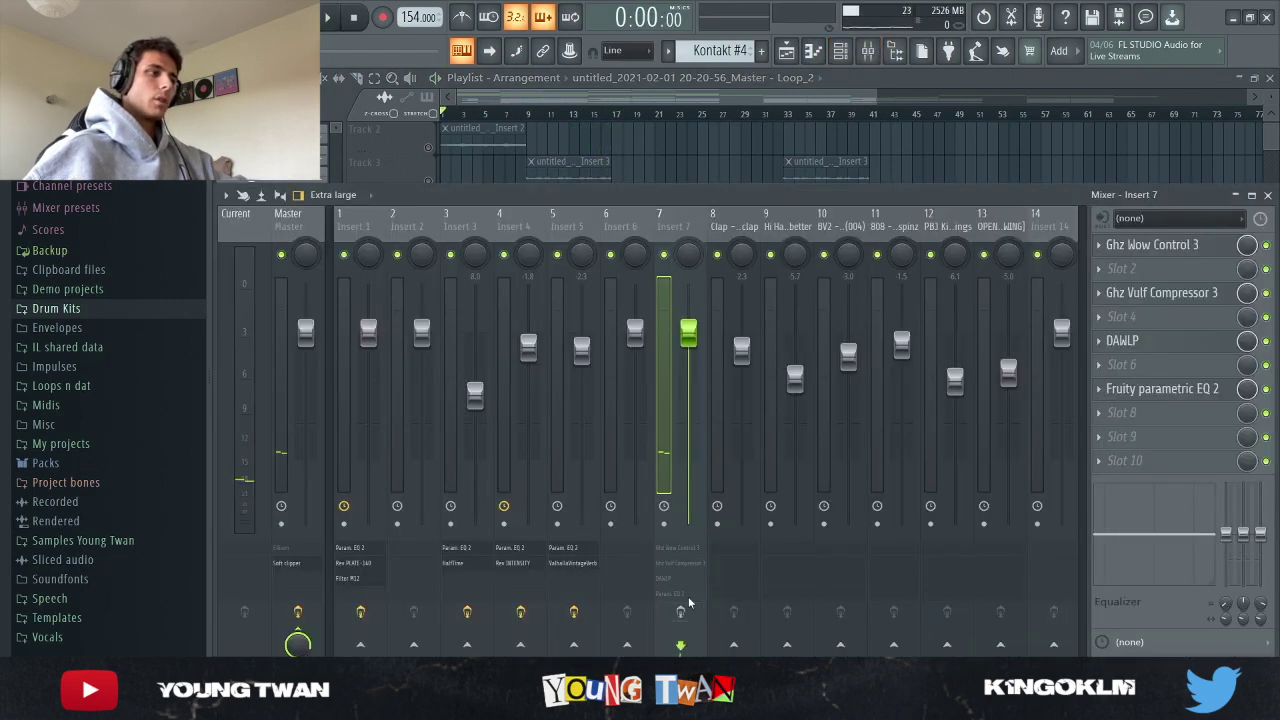
left_click(1160, 245)
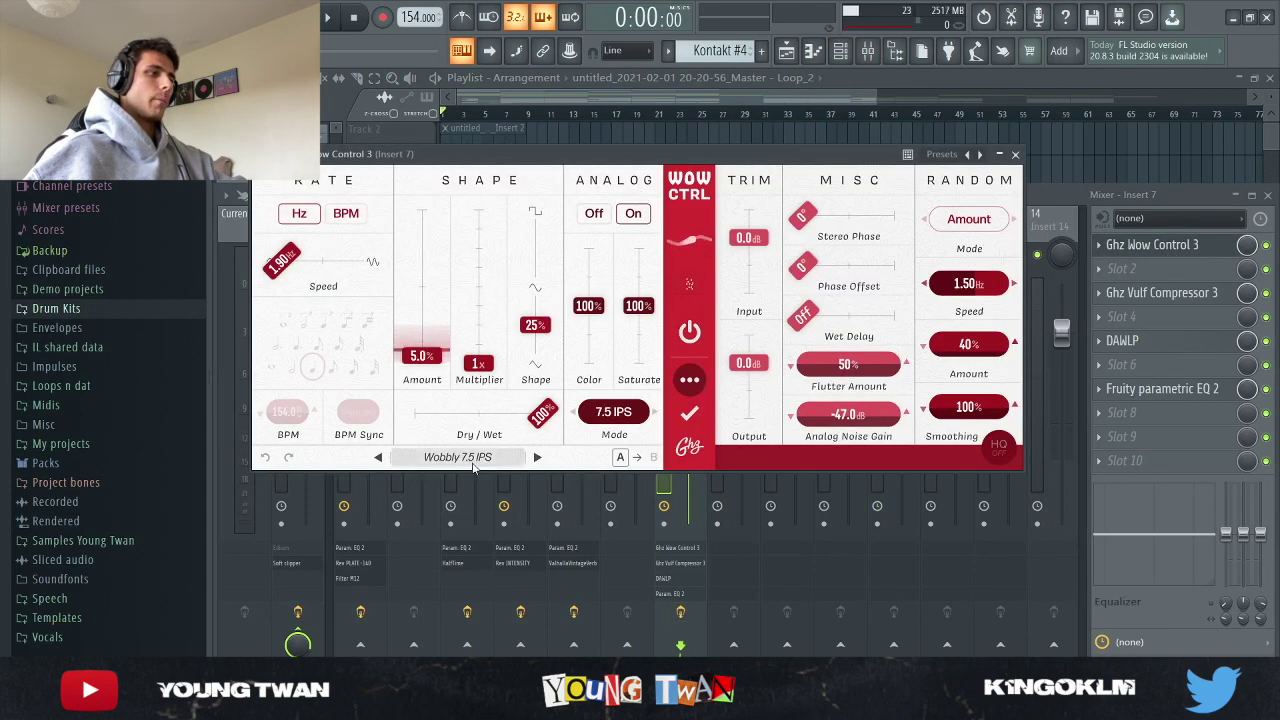
left_click(1016, 155)
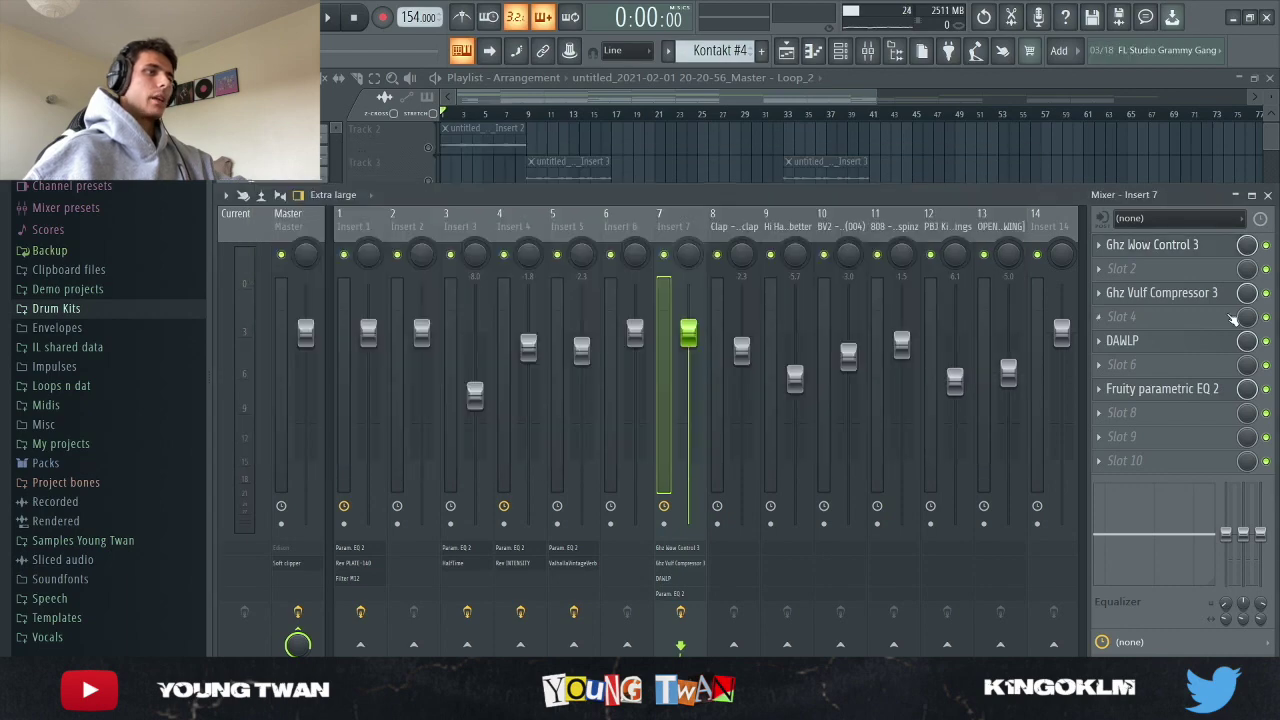
left_click(1186, 296)
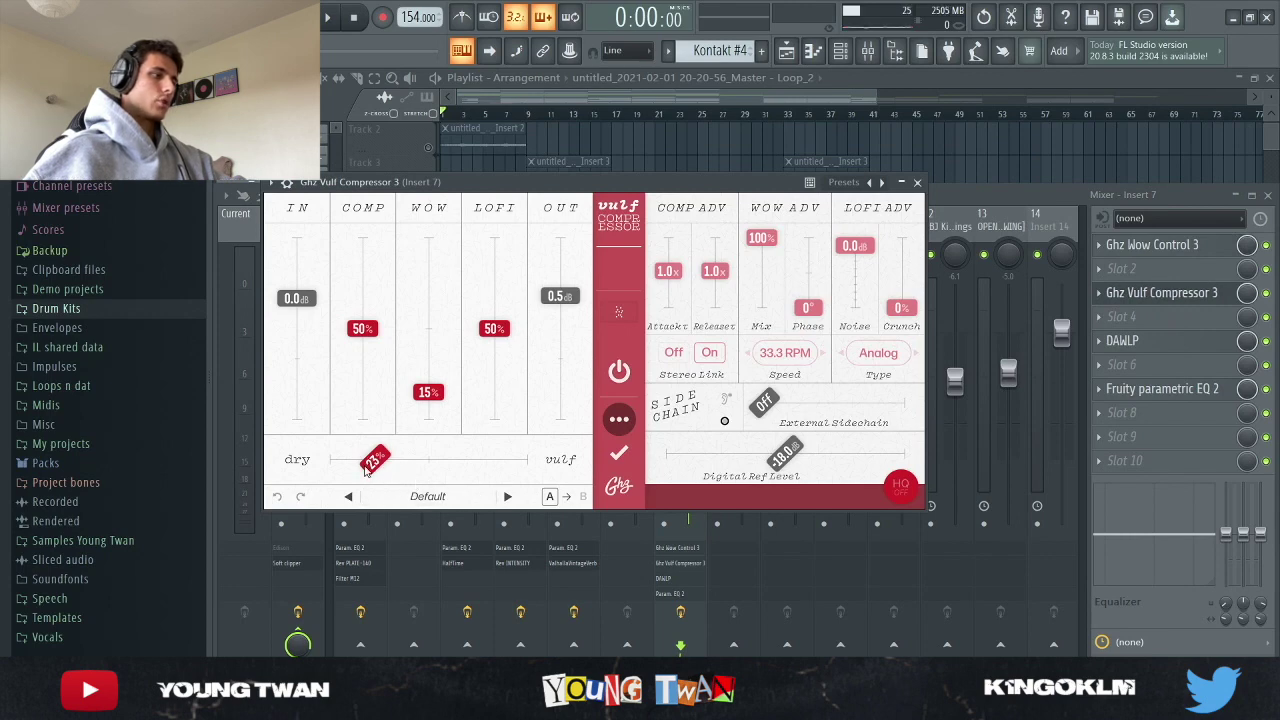
left_click(917, 184)
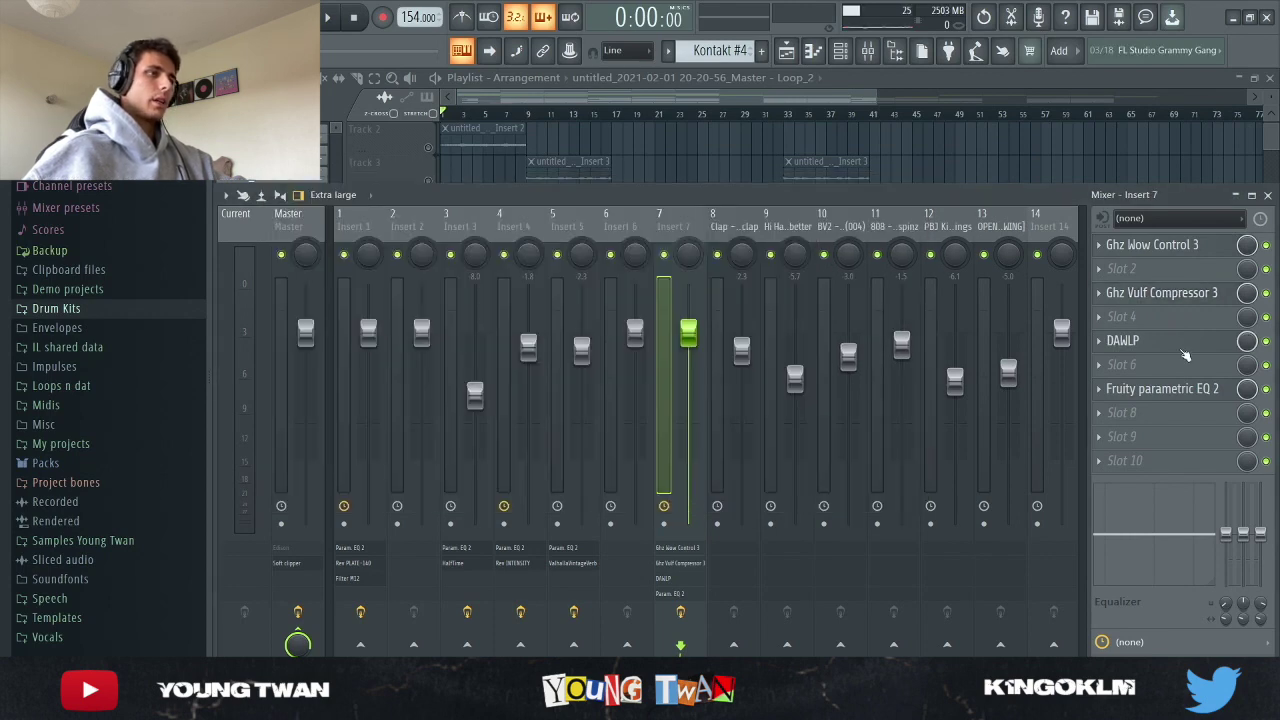
left_click(1155, 344)
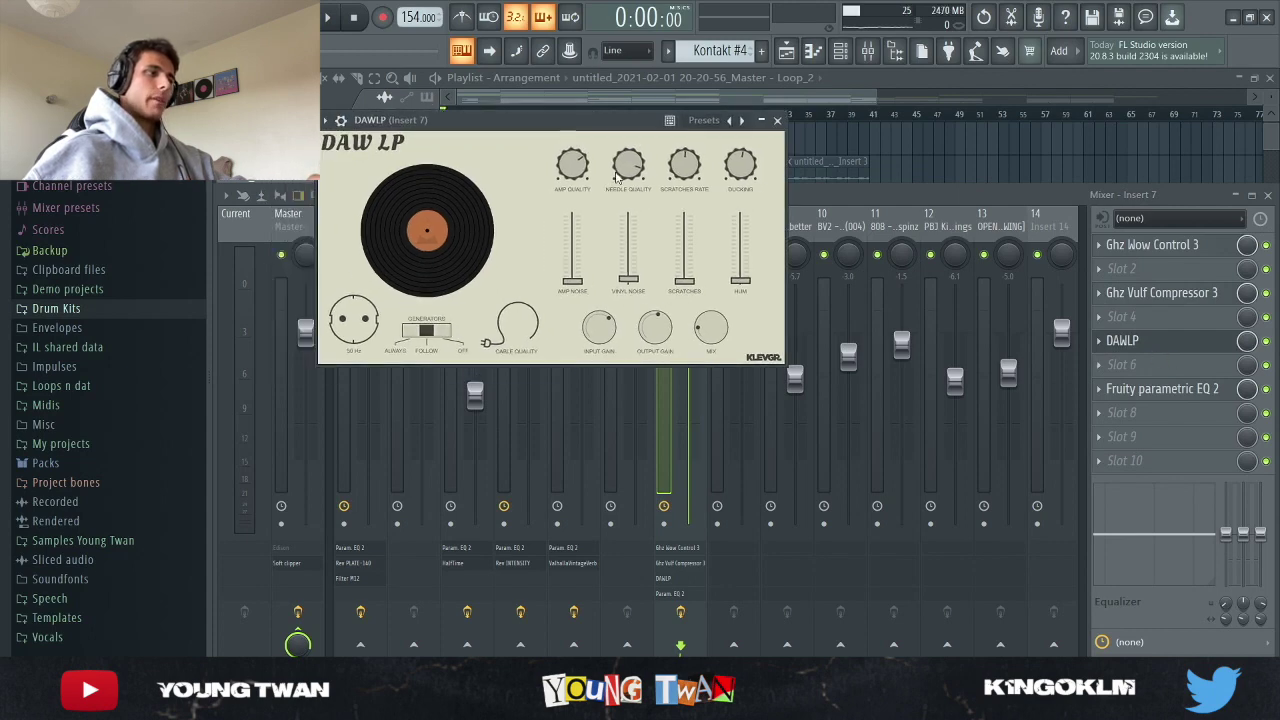
left_click(777, 120)
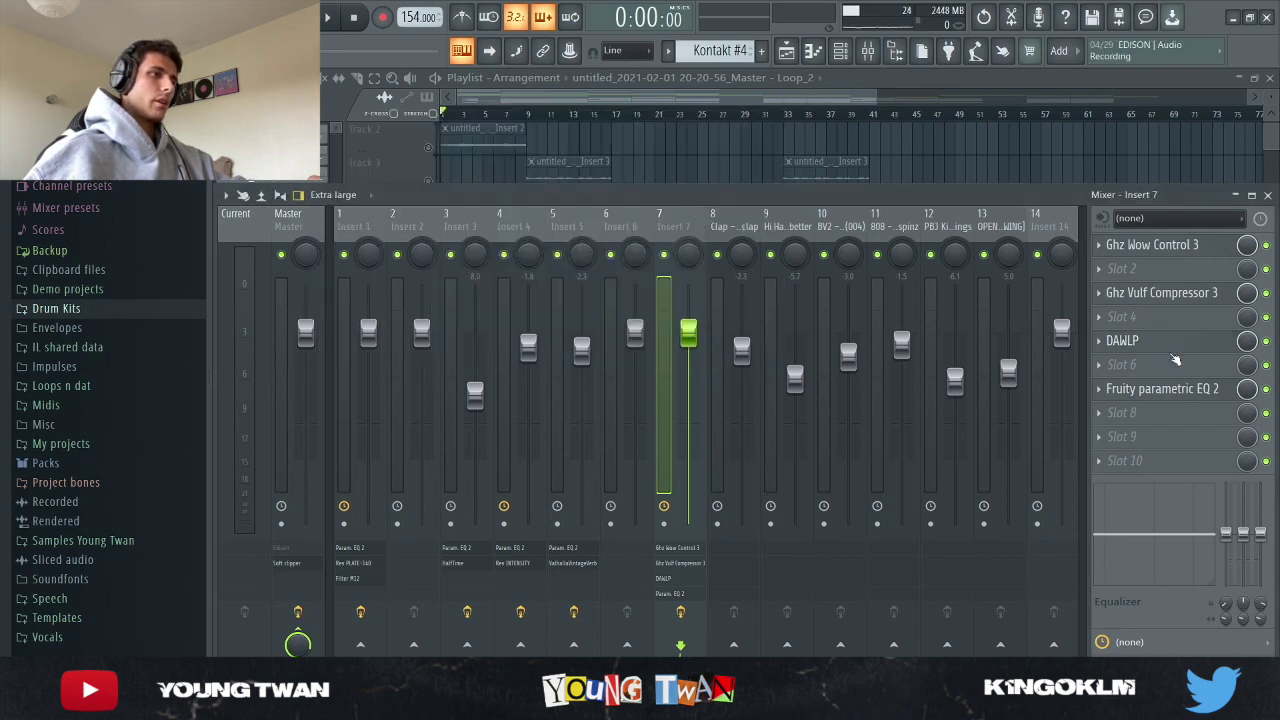
left_click(1170, 392)
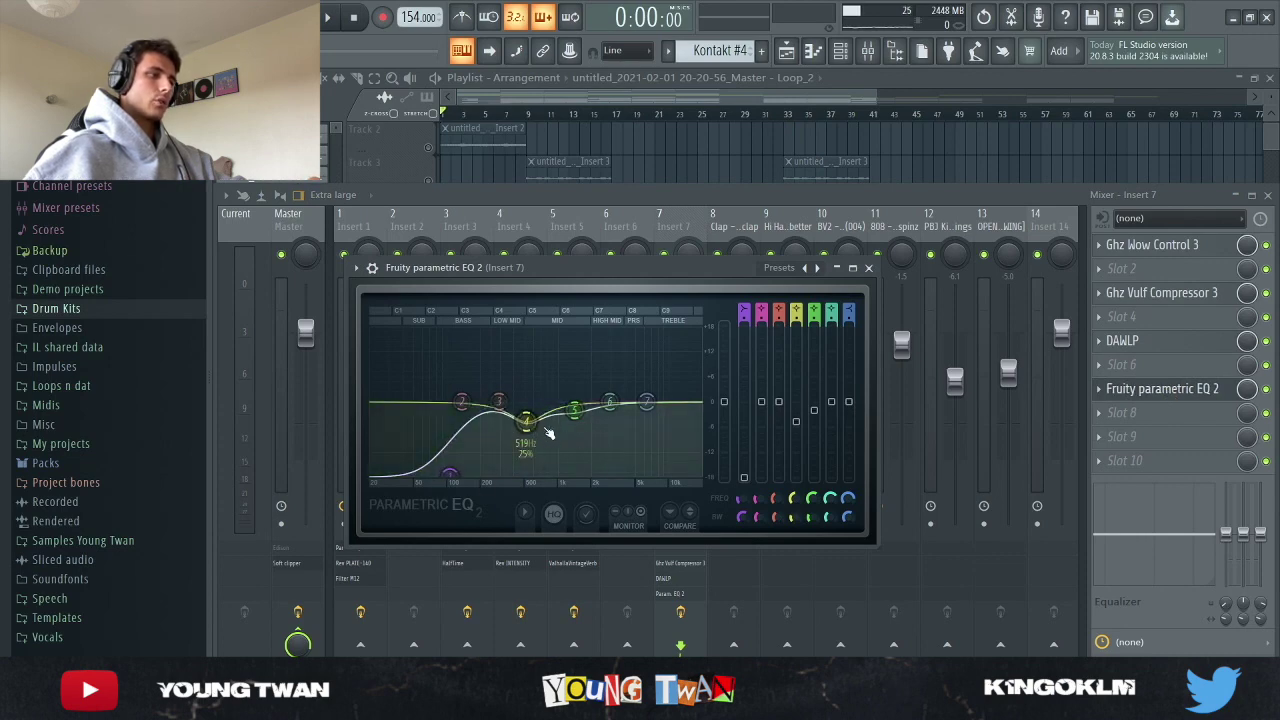
left_click(869, 268)
key("F9")
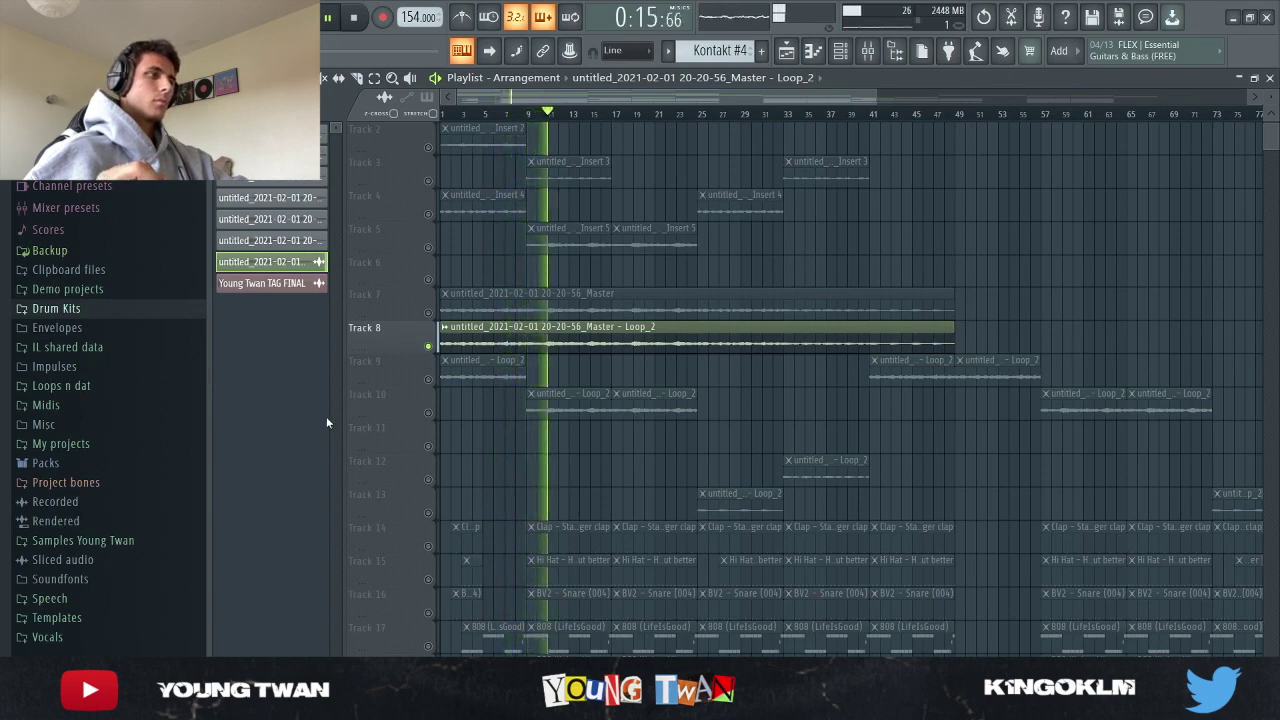
key("space")
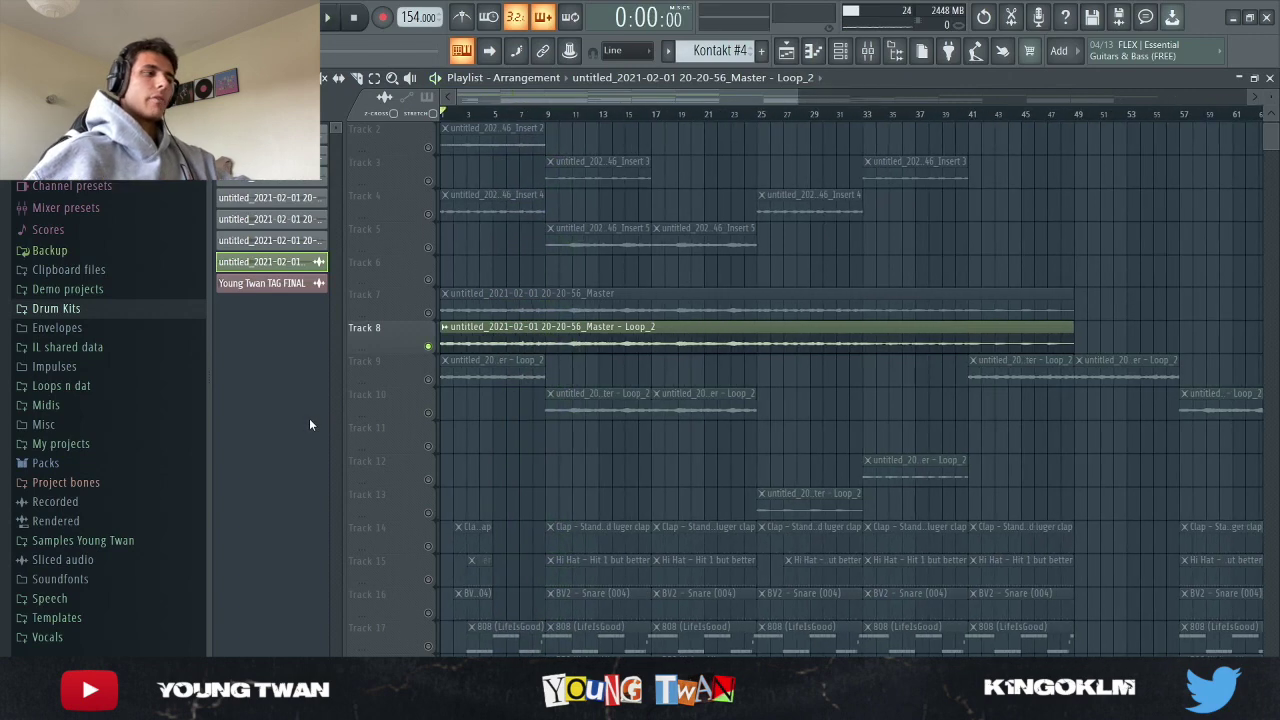
Step: Delete the resampled clip from Track 8 and unmute tracks 9–20
right_click(506, 343)
left_click(429, 379)
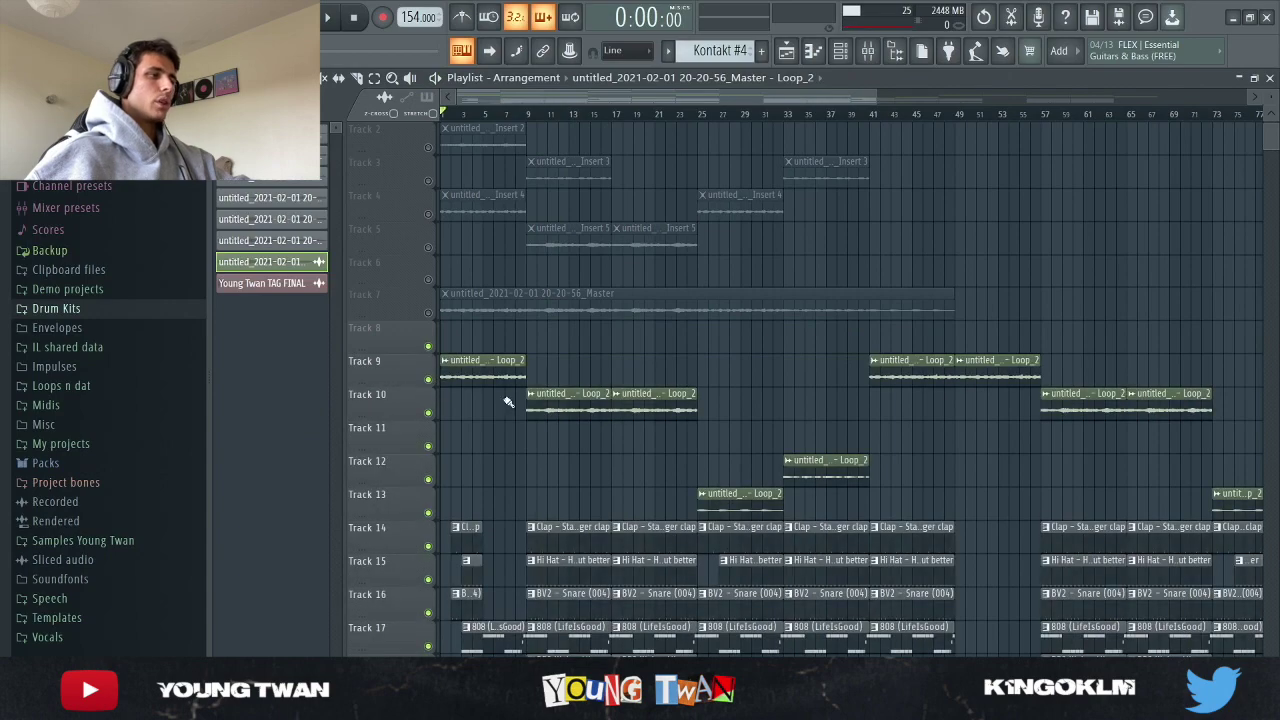
scroll(663, 400, "down", 2)
scroll(663, 400, "down", 1)
scroll(680, 400, "down", 3, "ctrl")
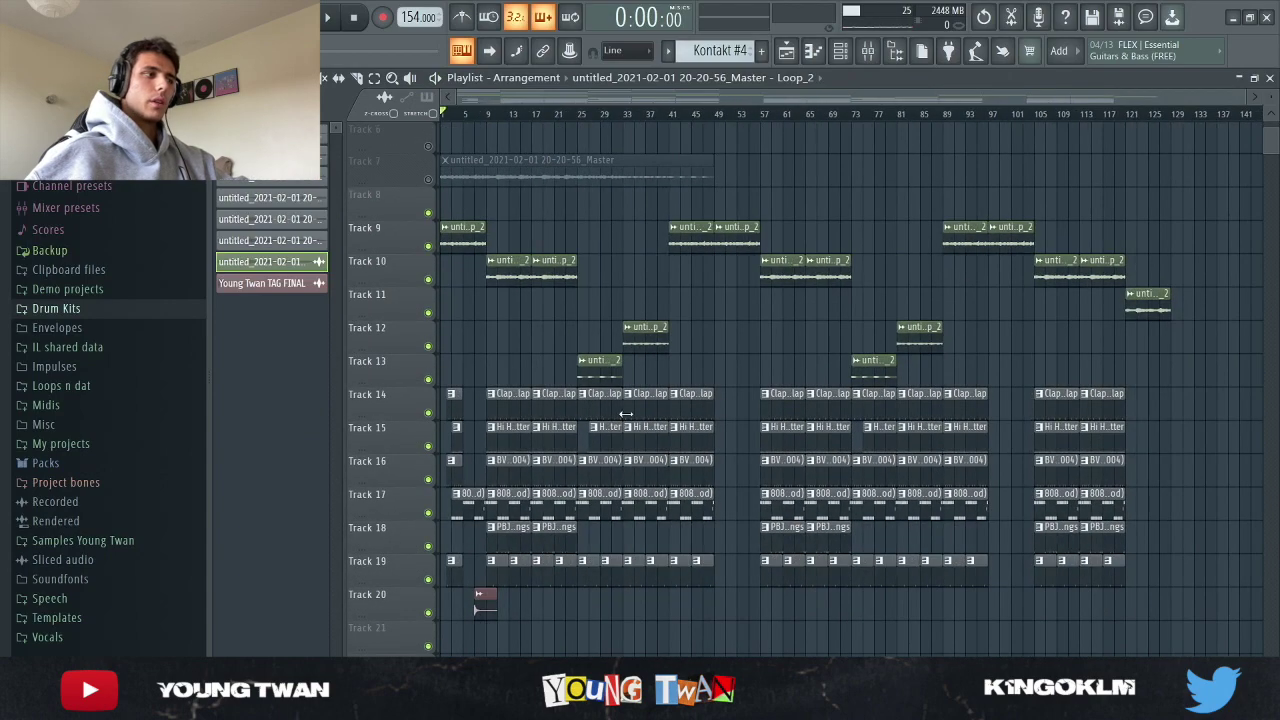
Step: Mute the hi hat, snare, 808, kick and open hat tracks 15–19 in one drag
scroll(396, 335, "up", 2)
scroll(396, 335, "up", 2, "ctrl")
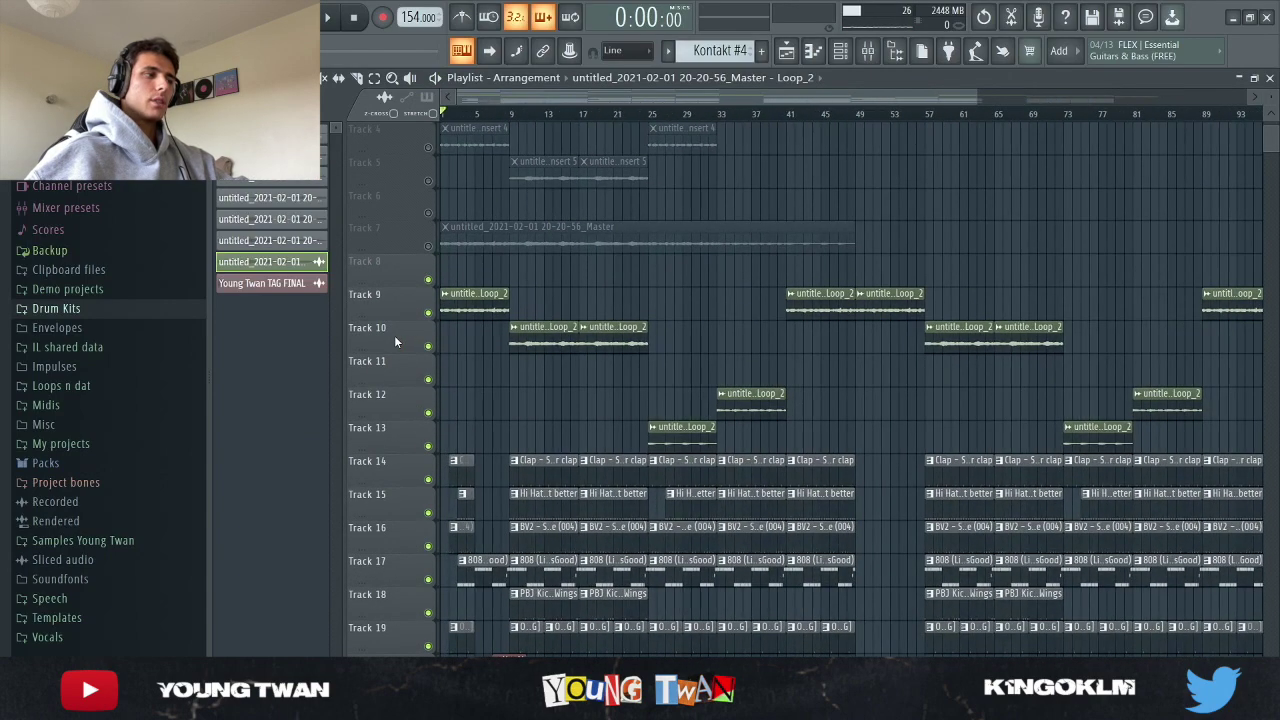
scroll(395, 316, "down", 1)
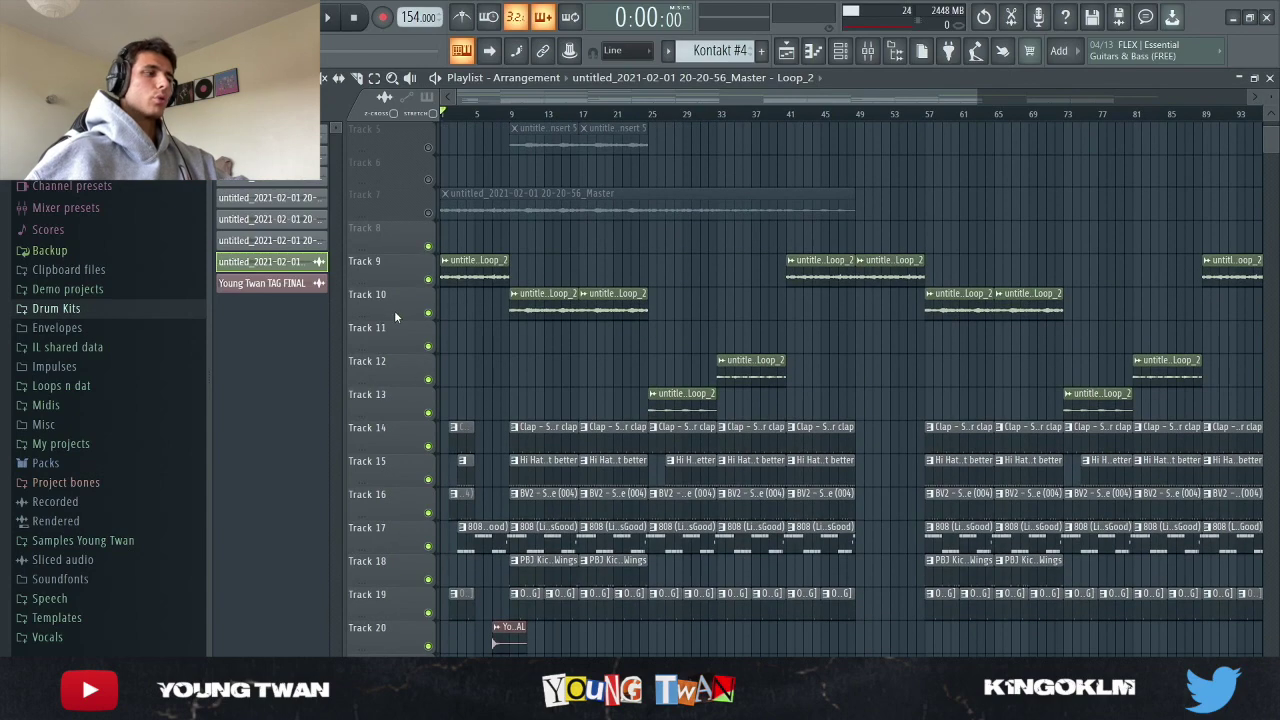
scroll(422, 412, "down", 2)
scroll(418, 433, "up", 1, "ctrl")
scroll(418, 433, "up", 3, "ctrl")
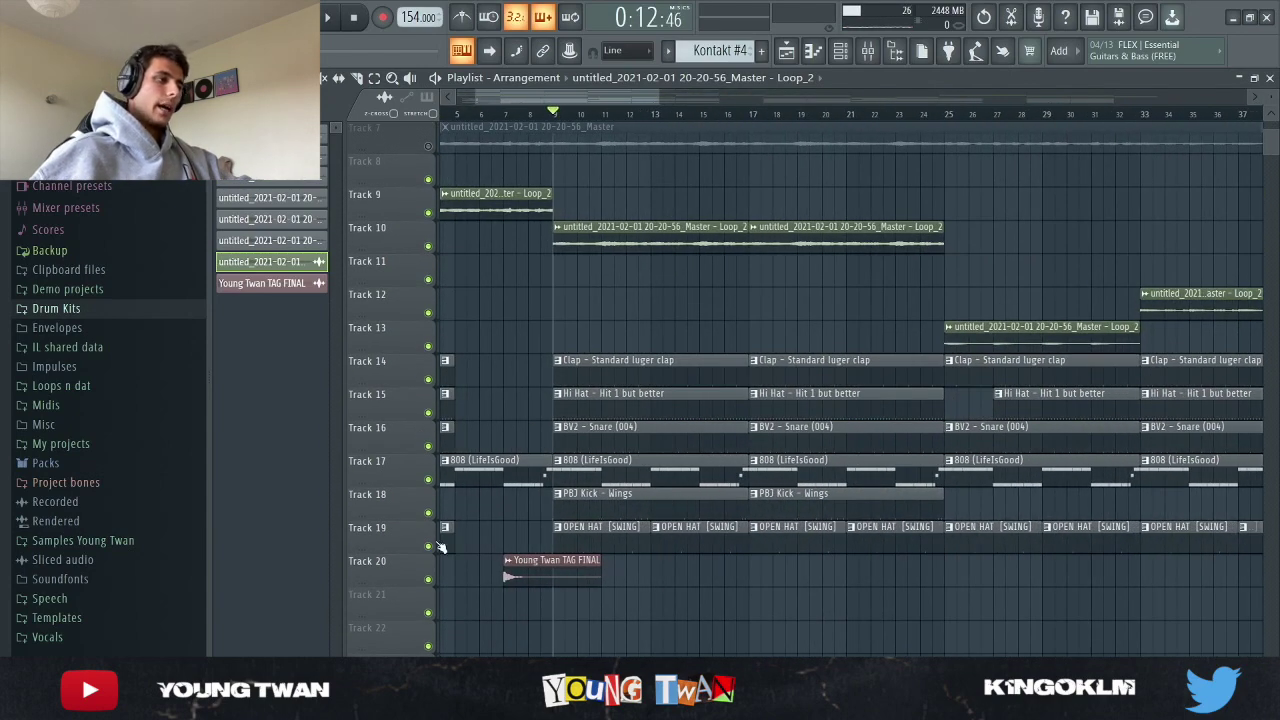
left_click_drag(424, 546, 428, 412)
Step: Play the arrangement and bring the Hi Hat and Snare tracks back in
key("space")
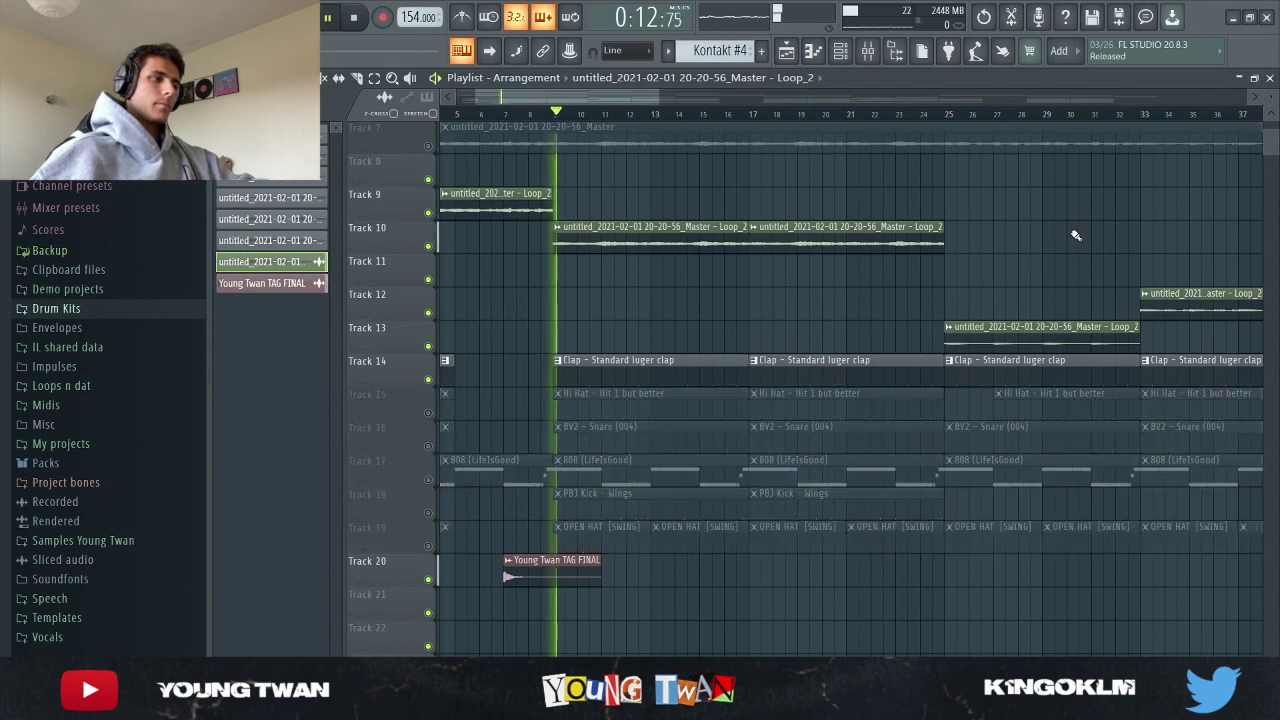
left_click(436, 414)
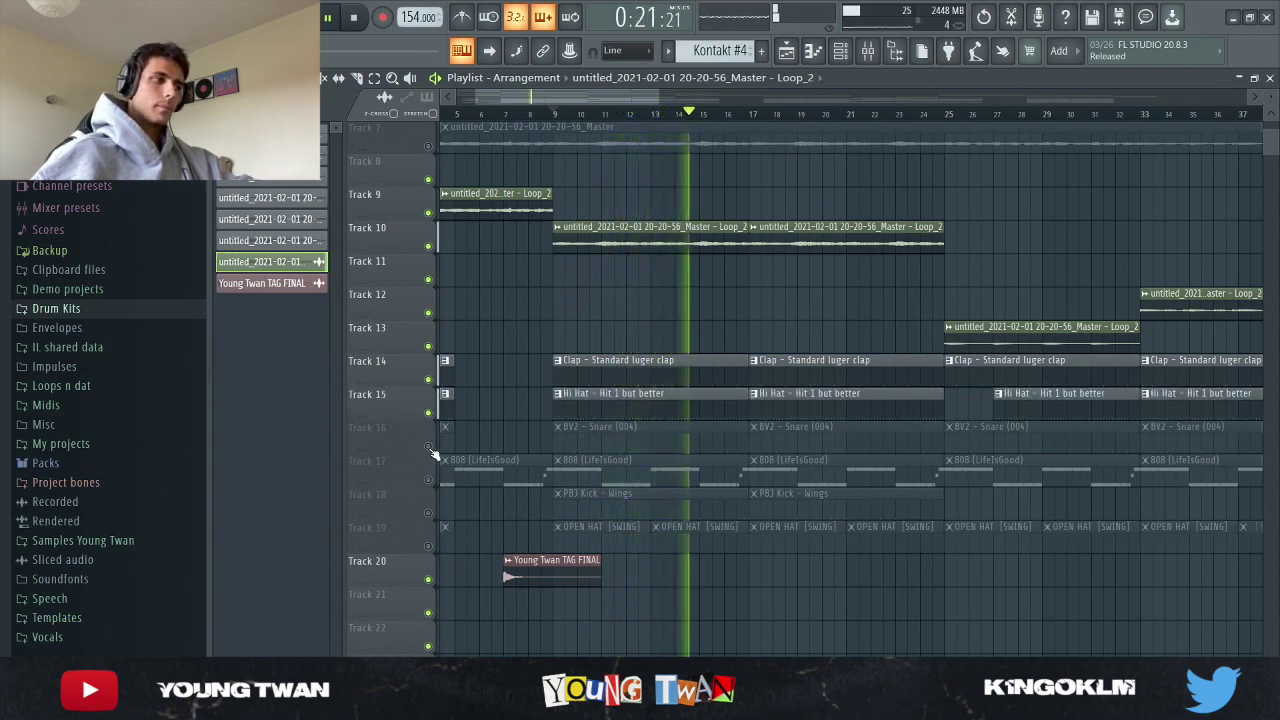
left_click(430, 447)
key("space")
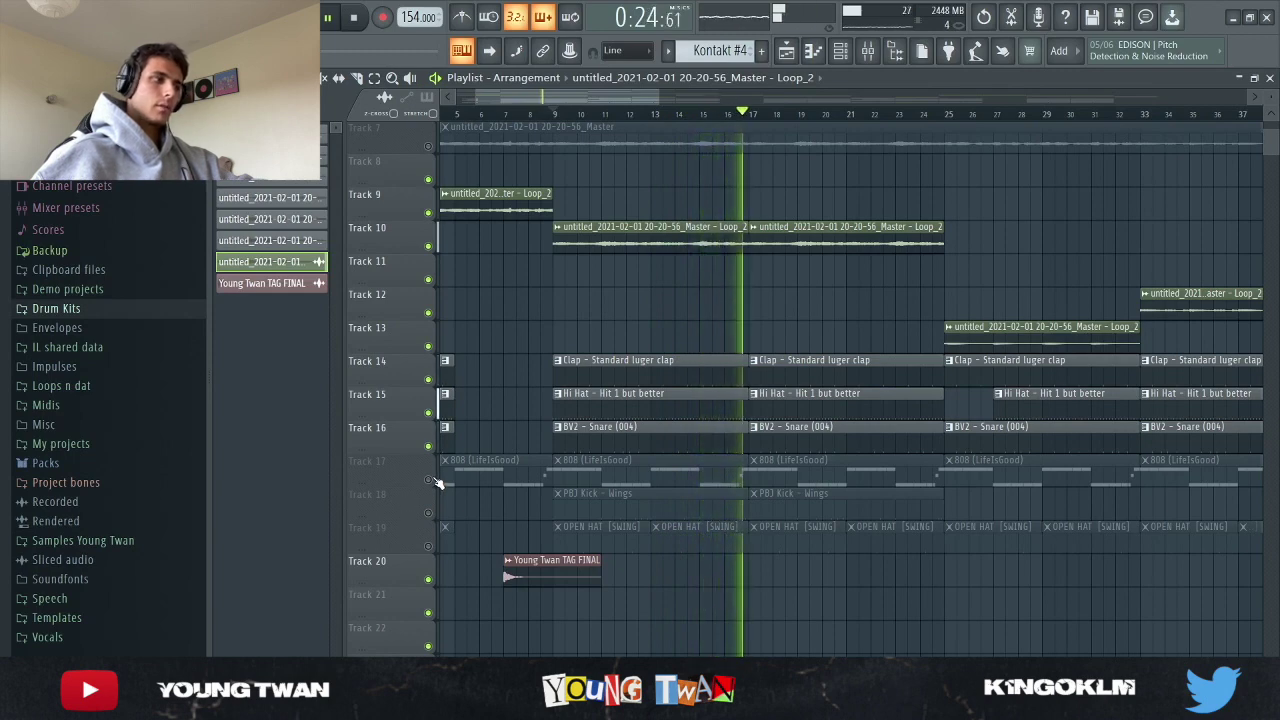
Step: Unmute the 808, OPEN HAT and PBJ Kick tracks so the full beat plays
left_click(432, 480)
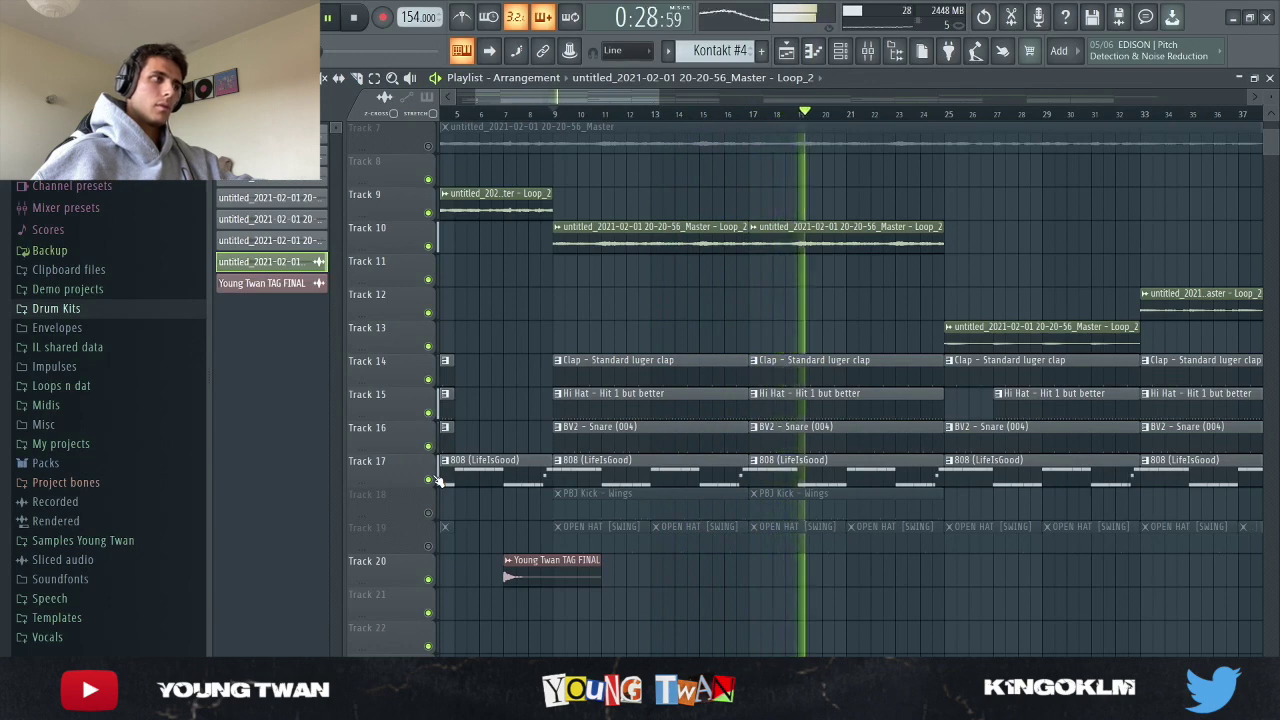
left_click(429, 546)
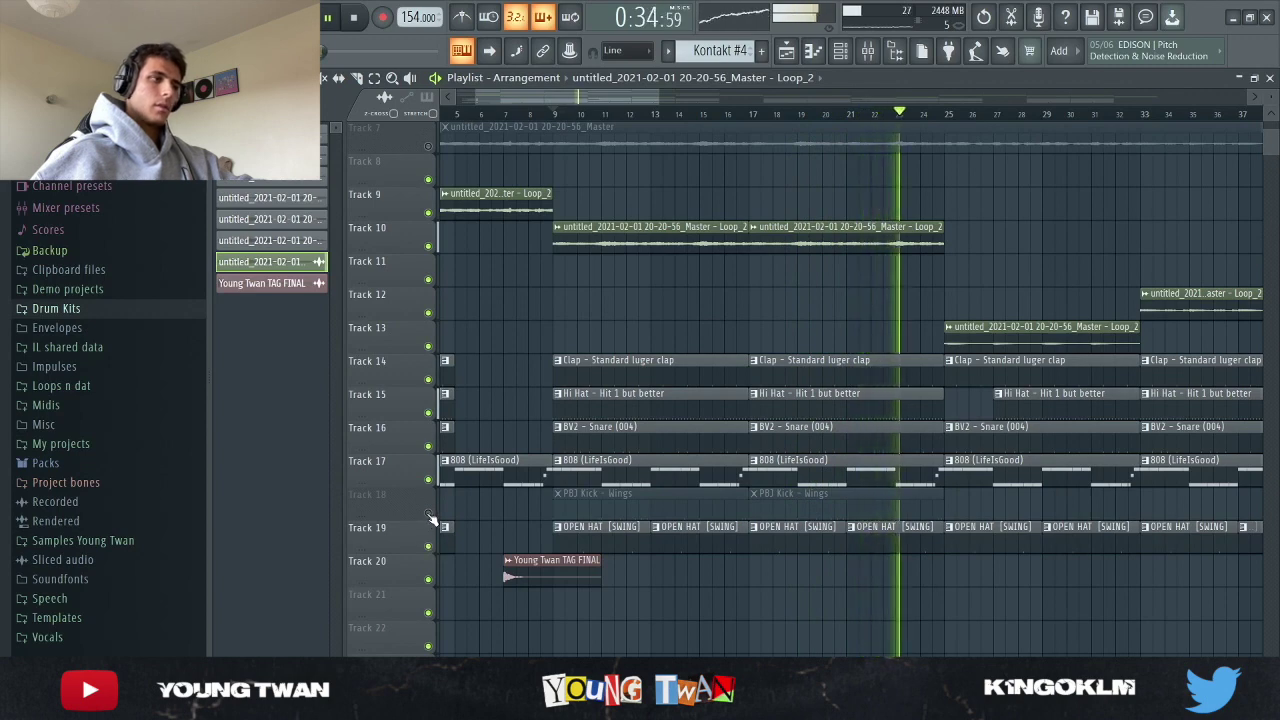
left_click(429, 512)
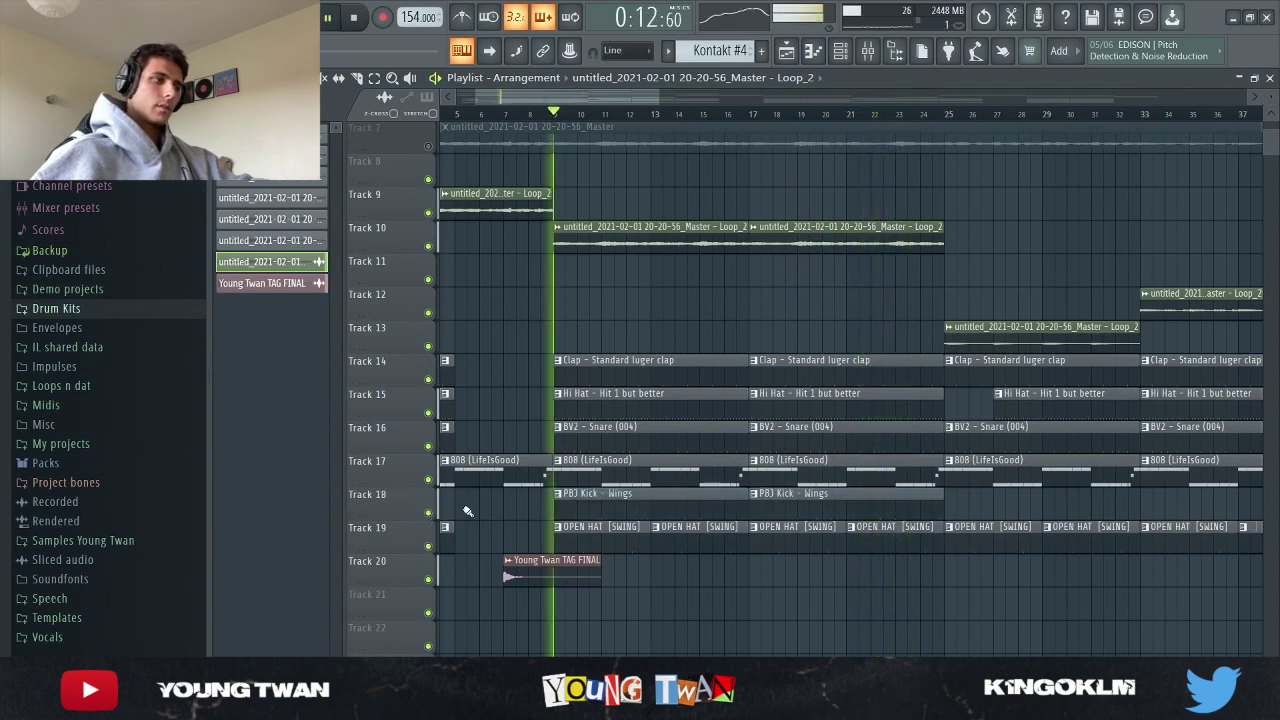
scroll(600, 540, "up", 5)
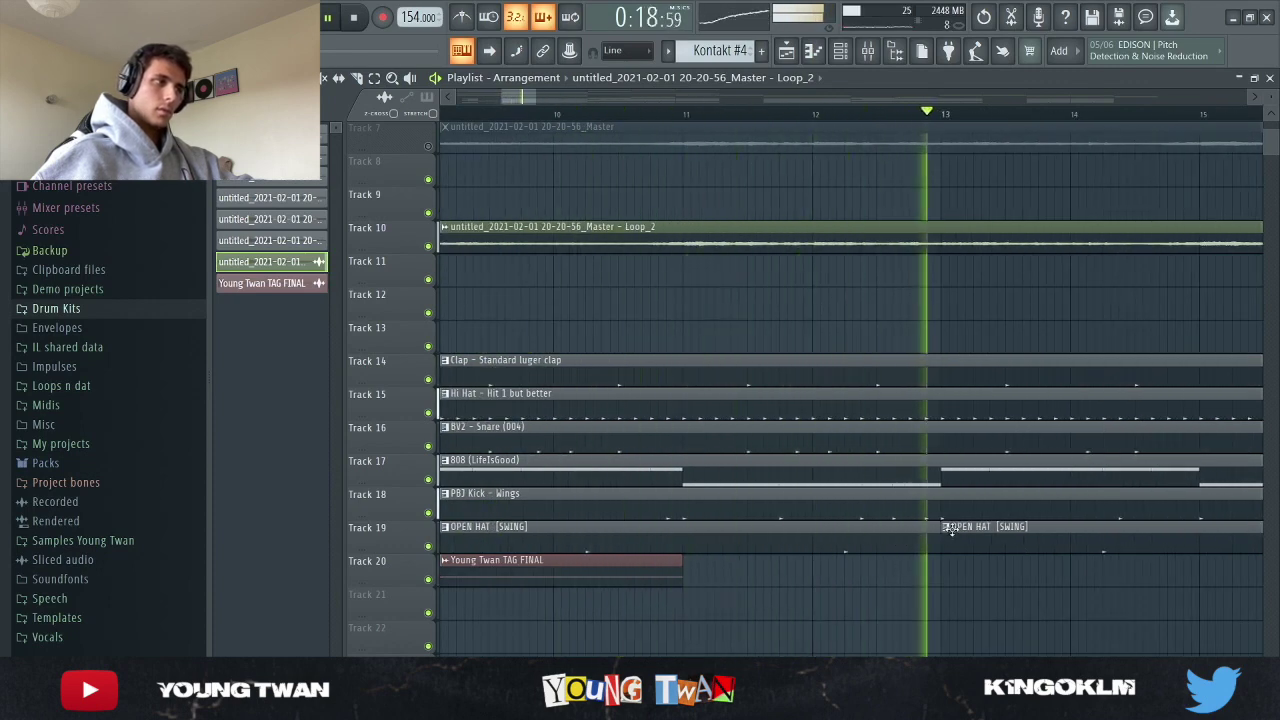
scroll(988, 537, "down", 6)
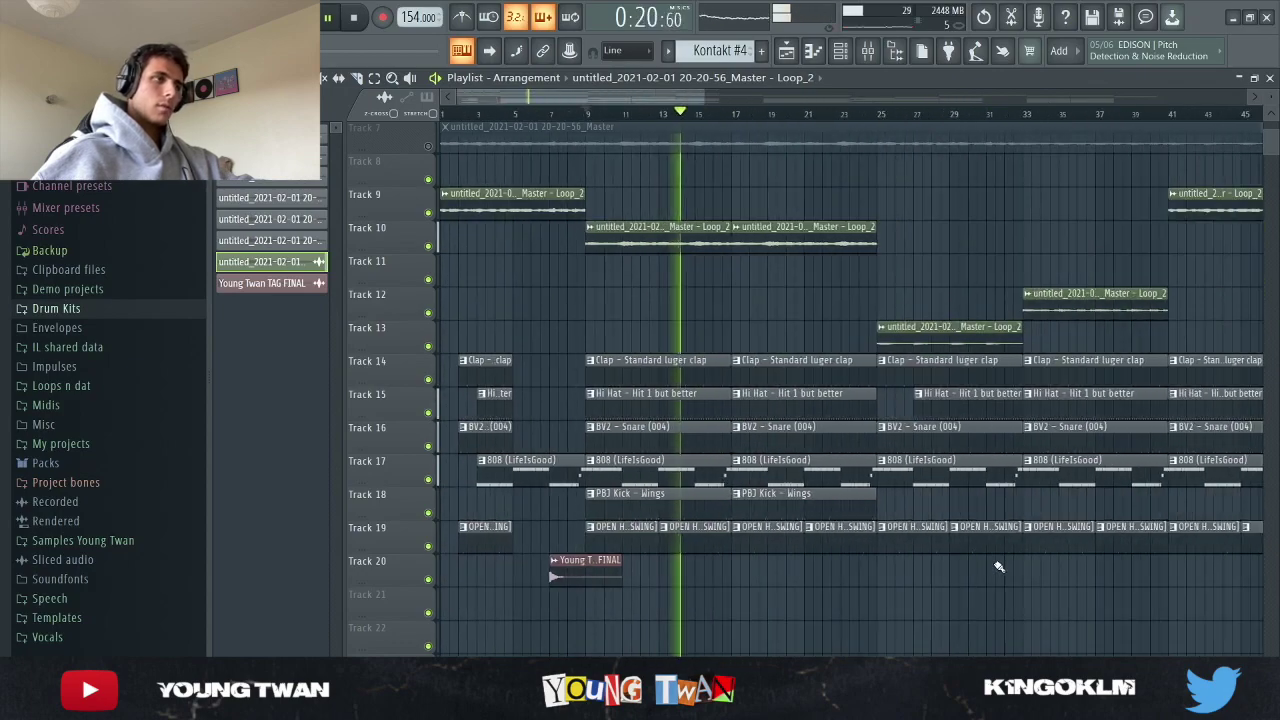
scroll(991, 571, "down", 8)
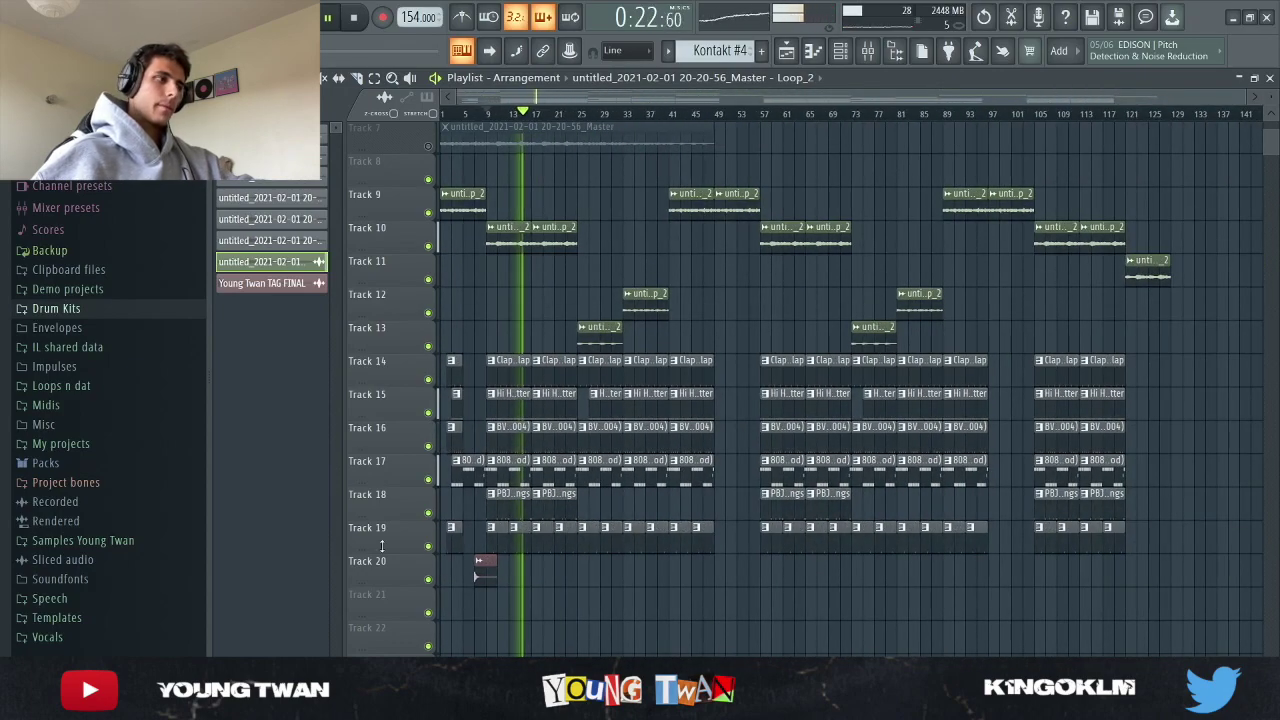
scroll(345, 534, "up", 4)
scroll(353, 517, "up", 3)
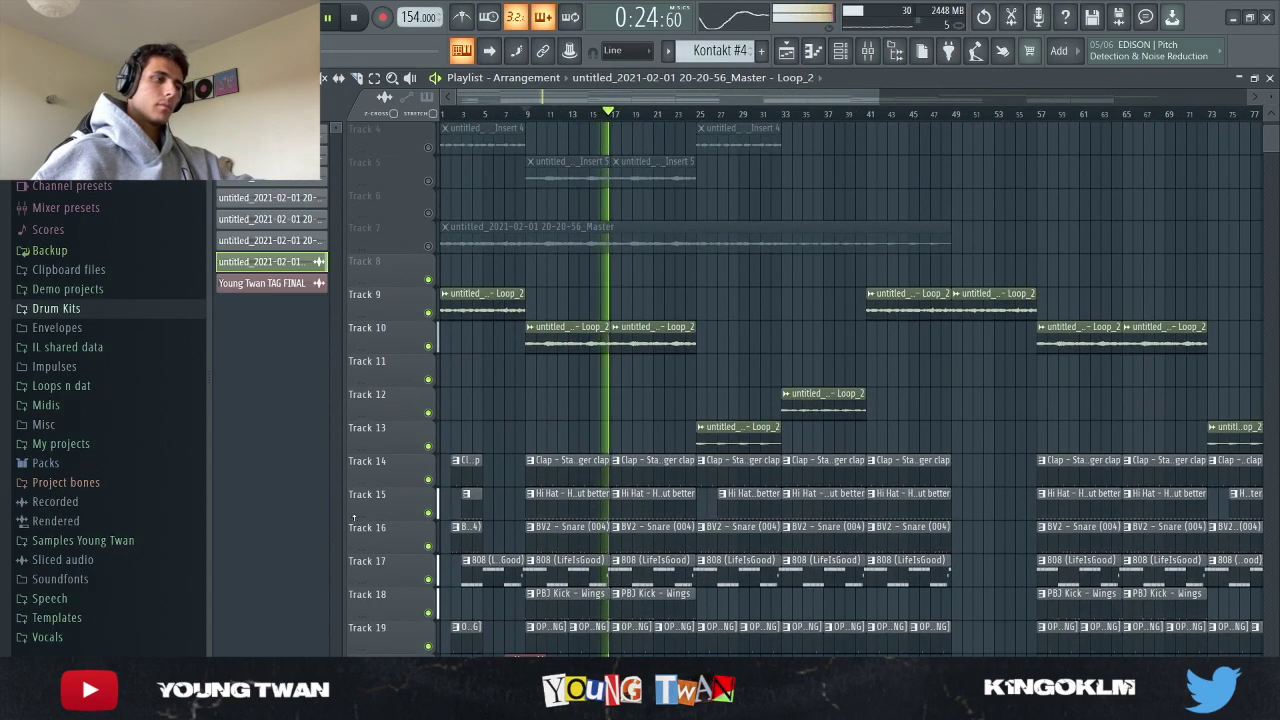
scroll(353, 517, "down", 1)
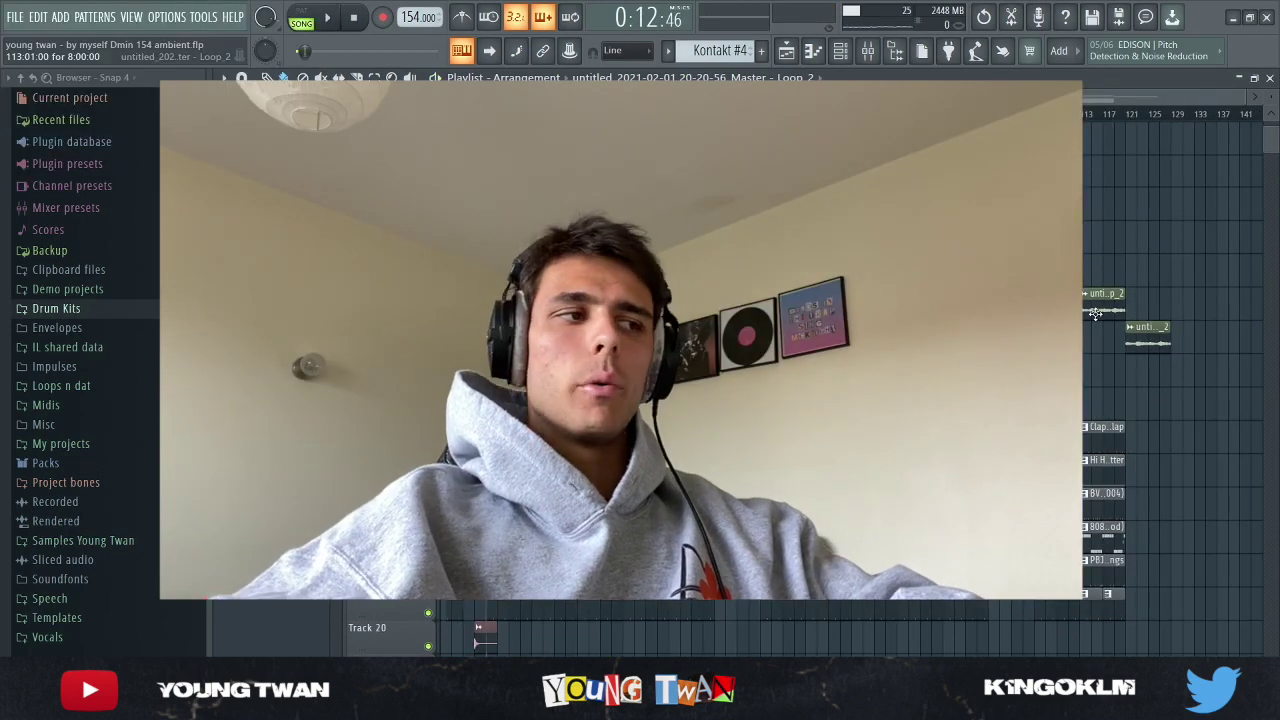